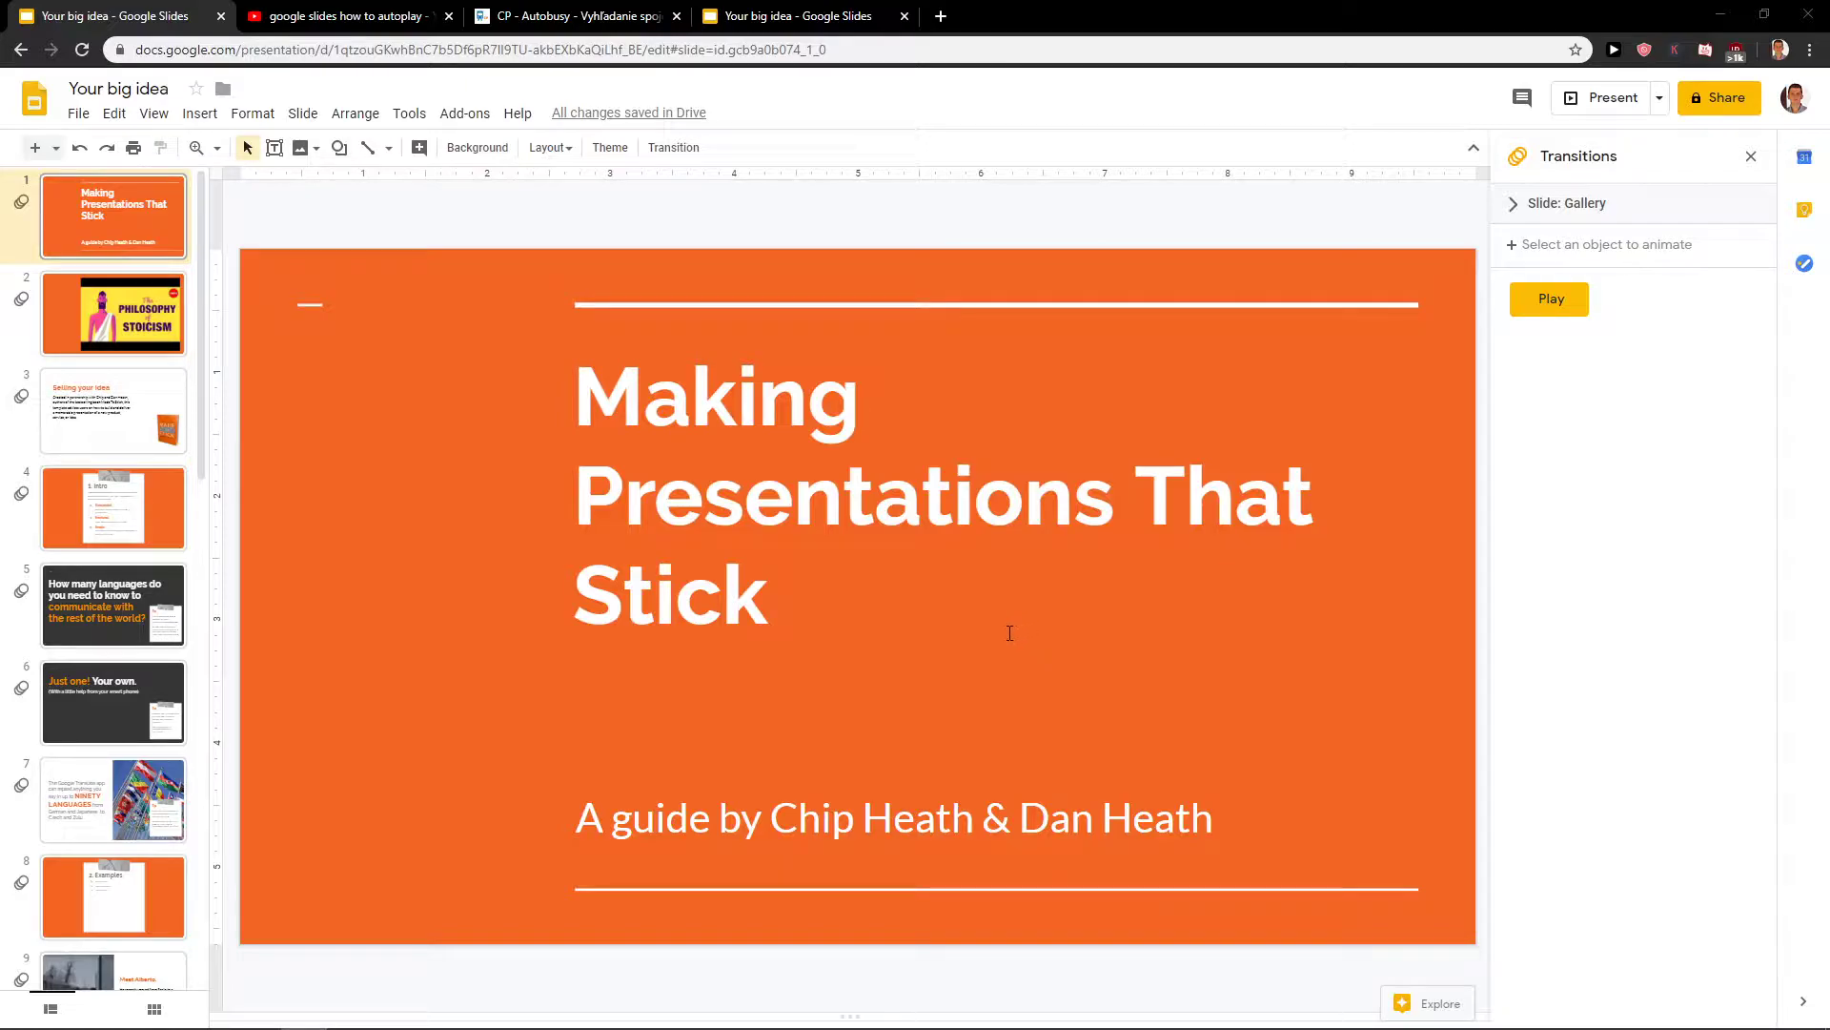
# Nudge the 'Making Presentations That Stick' title box slightly down on slide 1
pyautogui.doubleClick(818, 599)
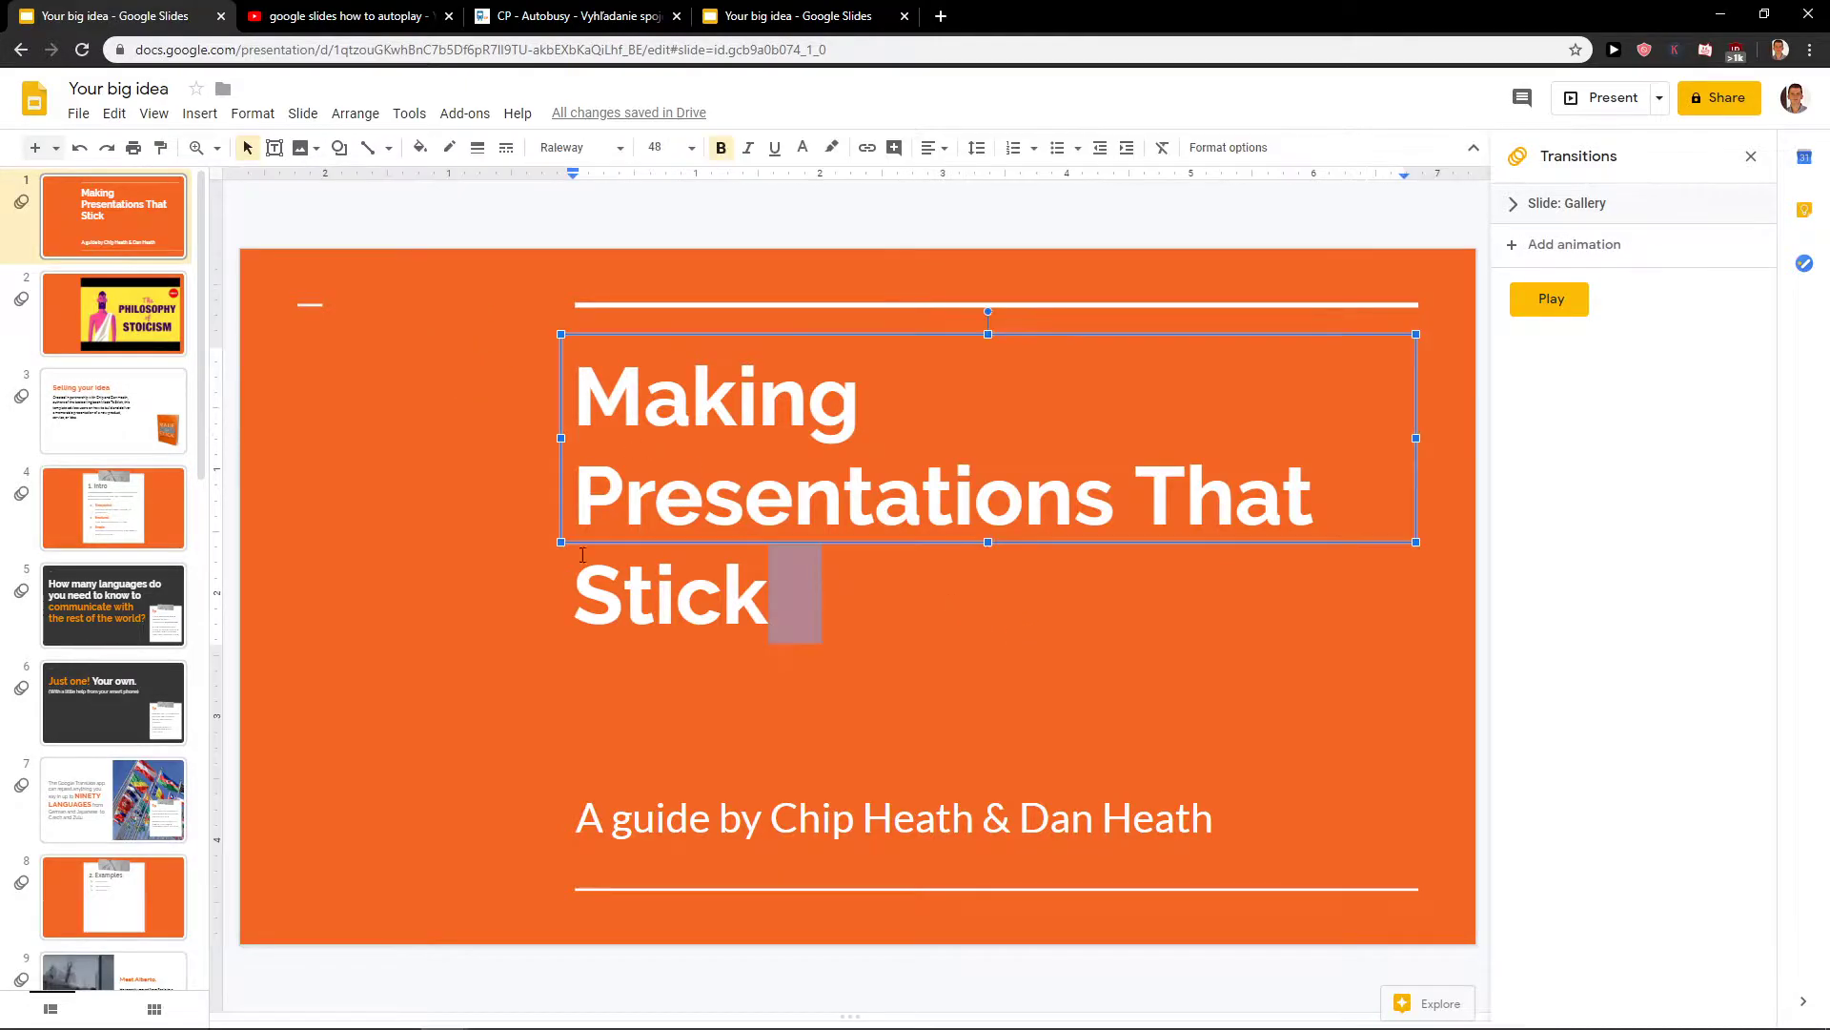
pyautogui.click(633, 685)
pyautogui.click(724, 590)
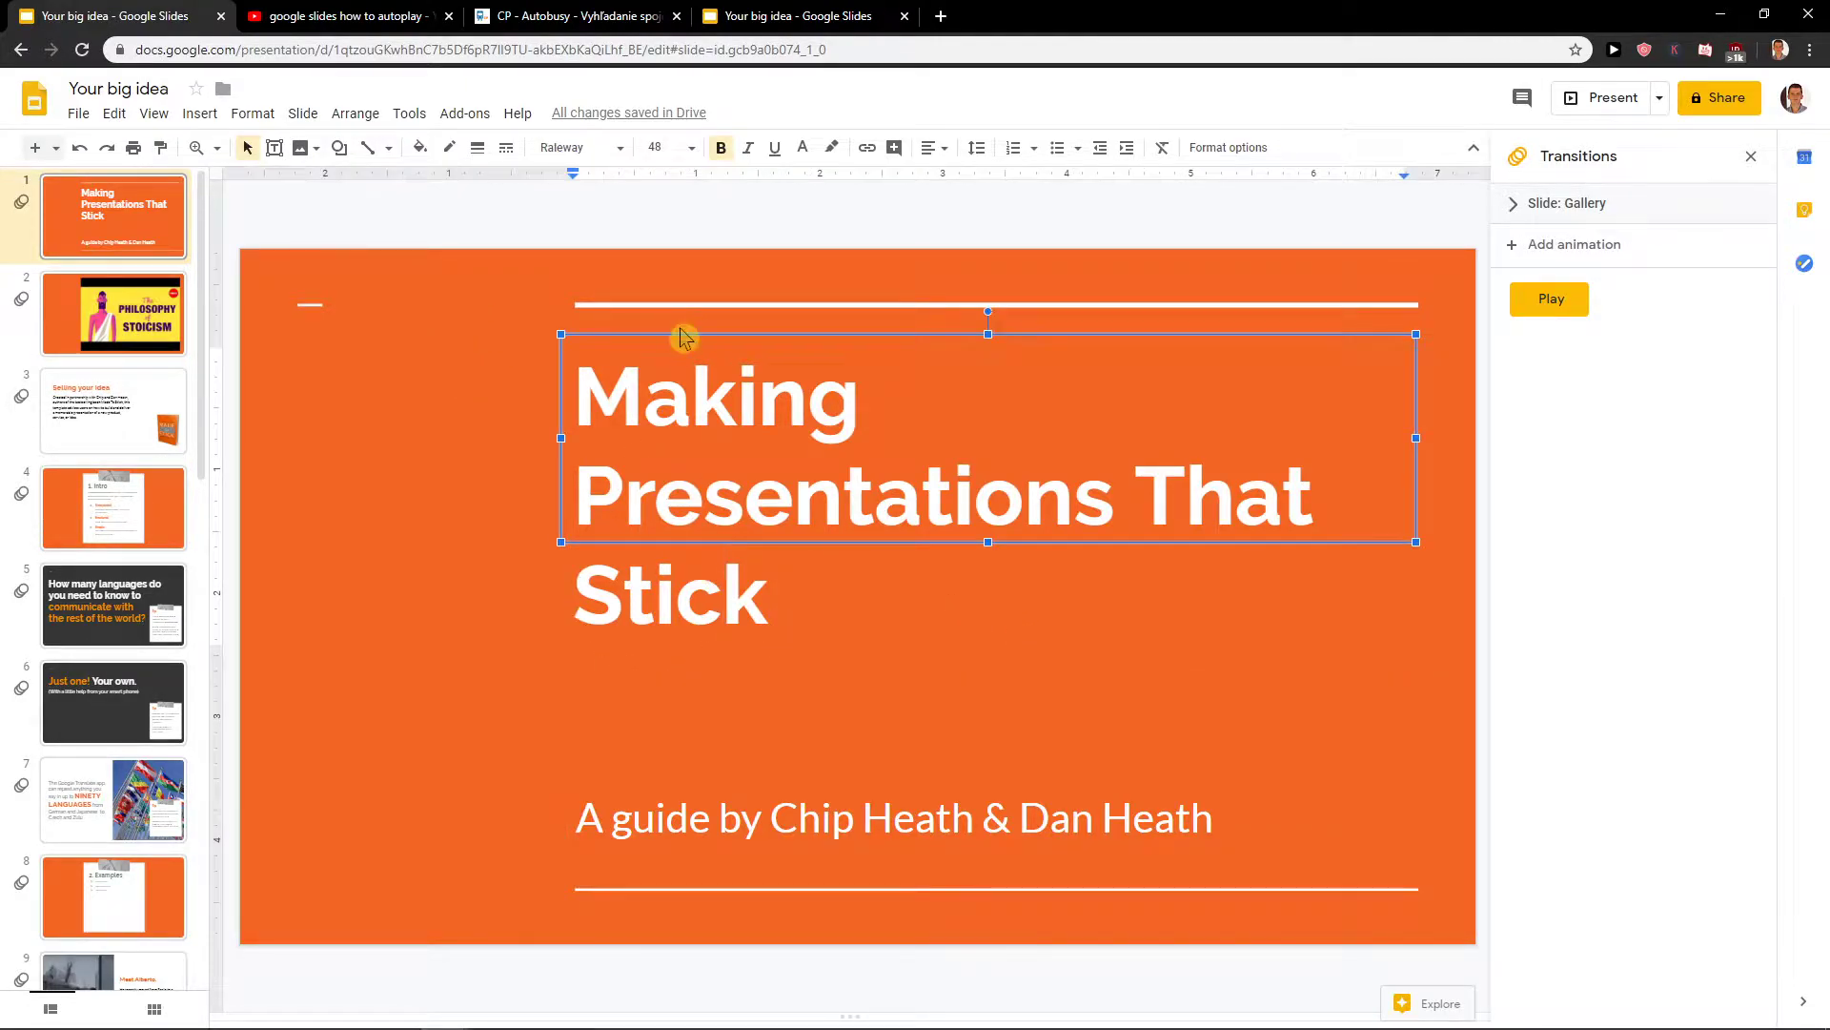
pyautogui.moveTo(682, 336); pyautogui.dragTo(687, 345)
pyautogui.click(699, 677)
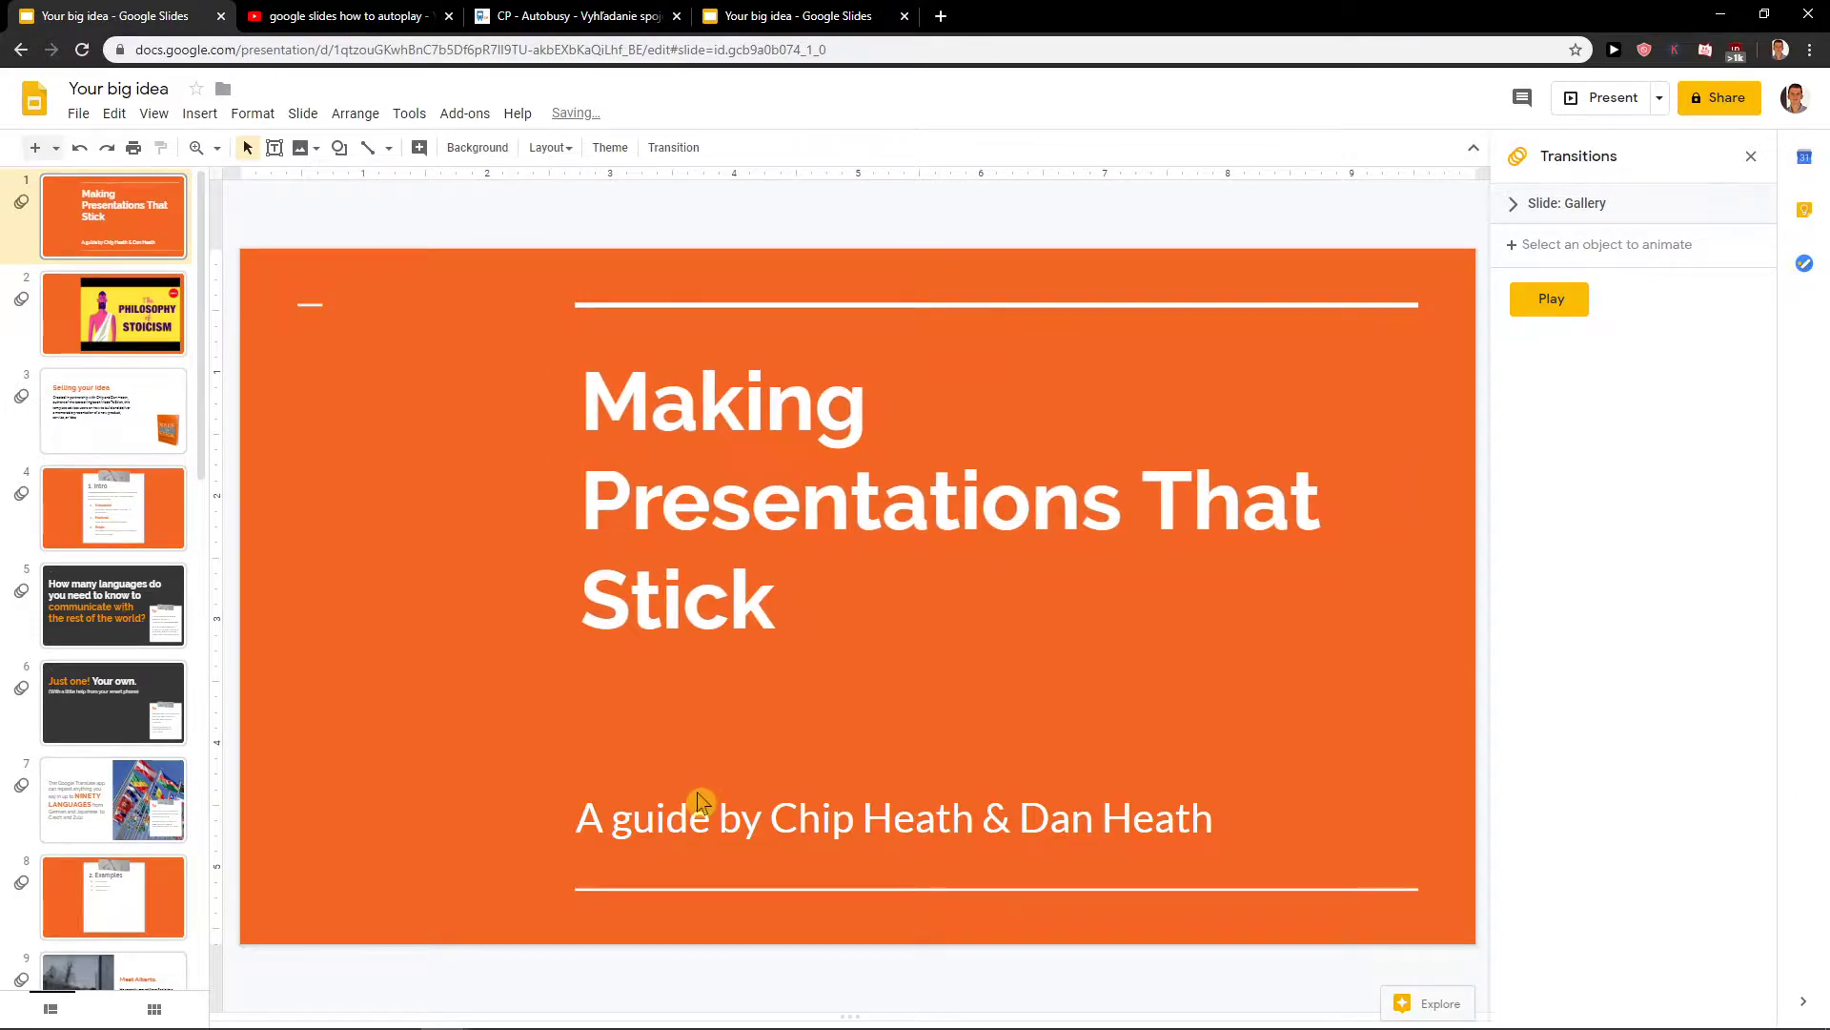
pyautogui.click(703, 491)
pyautogui.press('Escape')
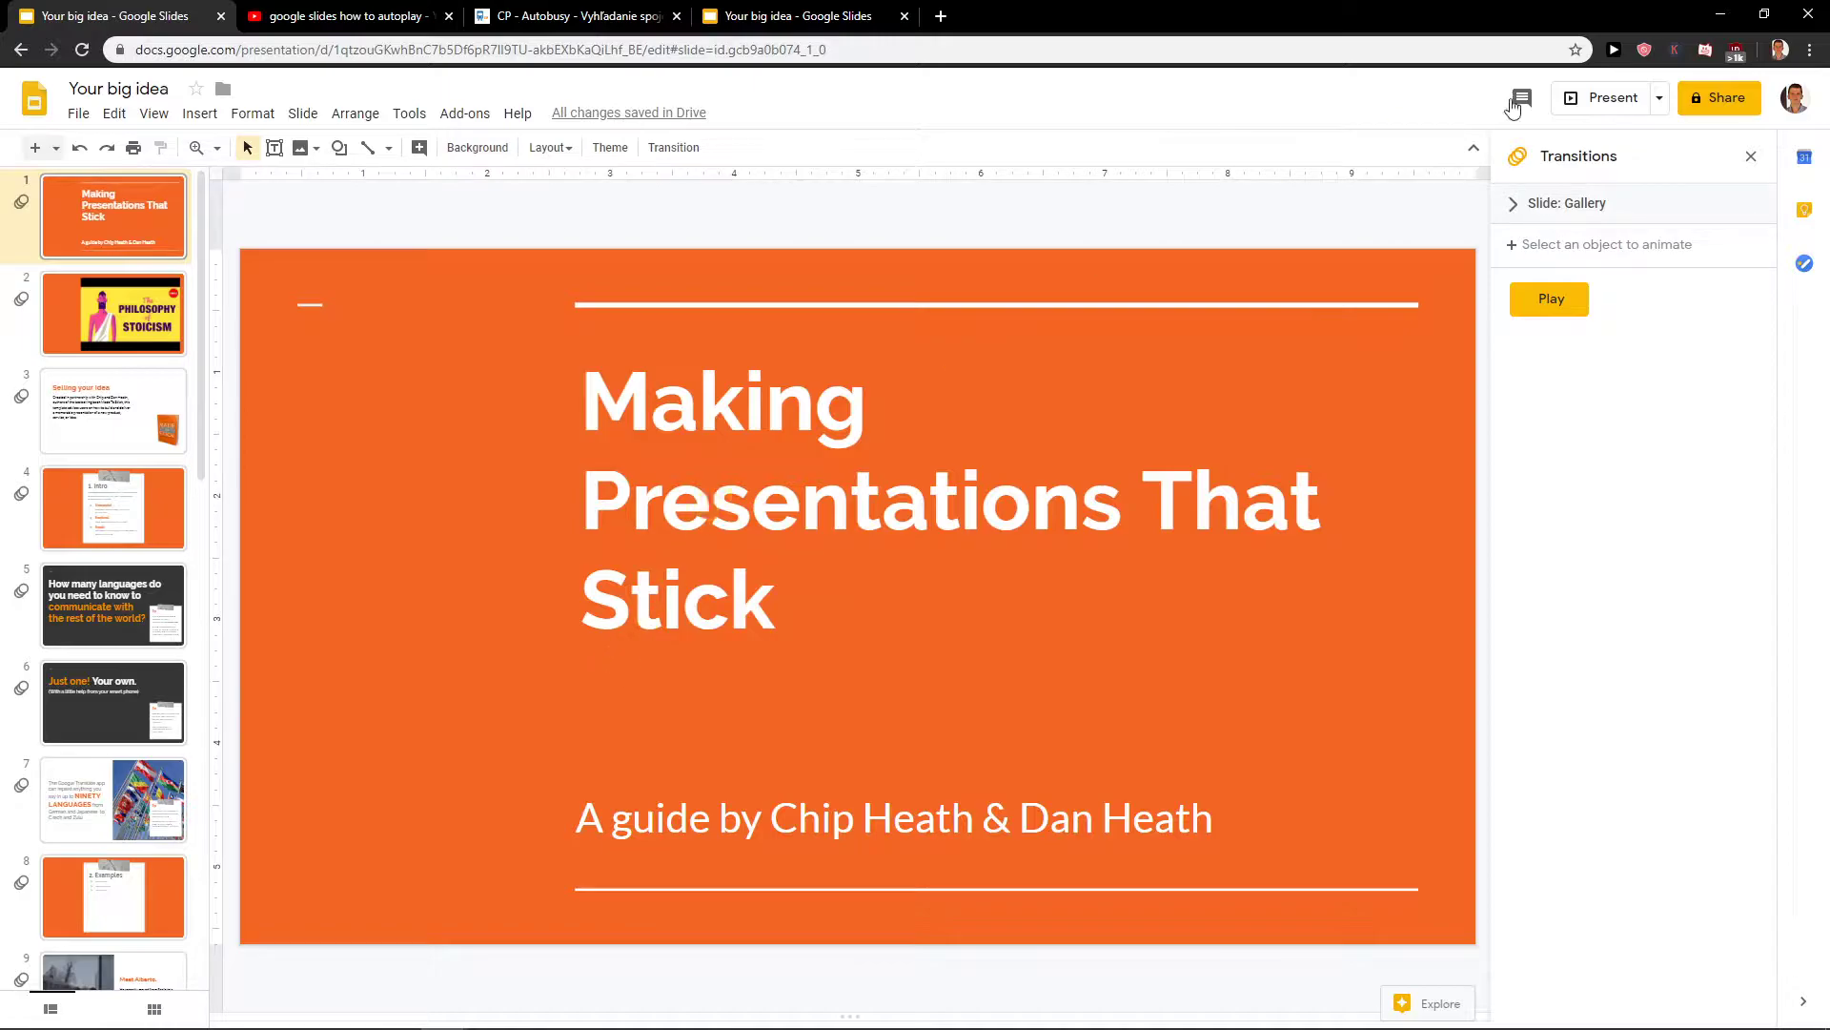
# Close the Transitions panel and nudge the title box up and to the right
pyautogui.click(1751, 156)
pyautogui.click(881, 486)
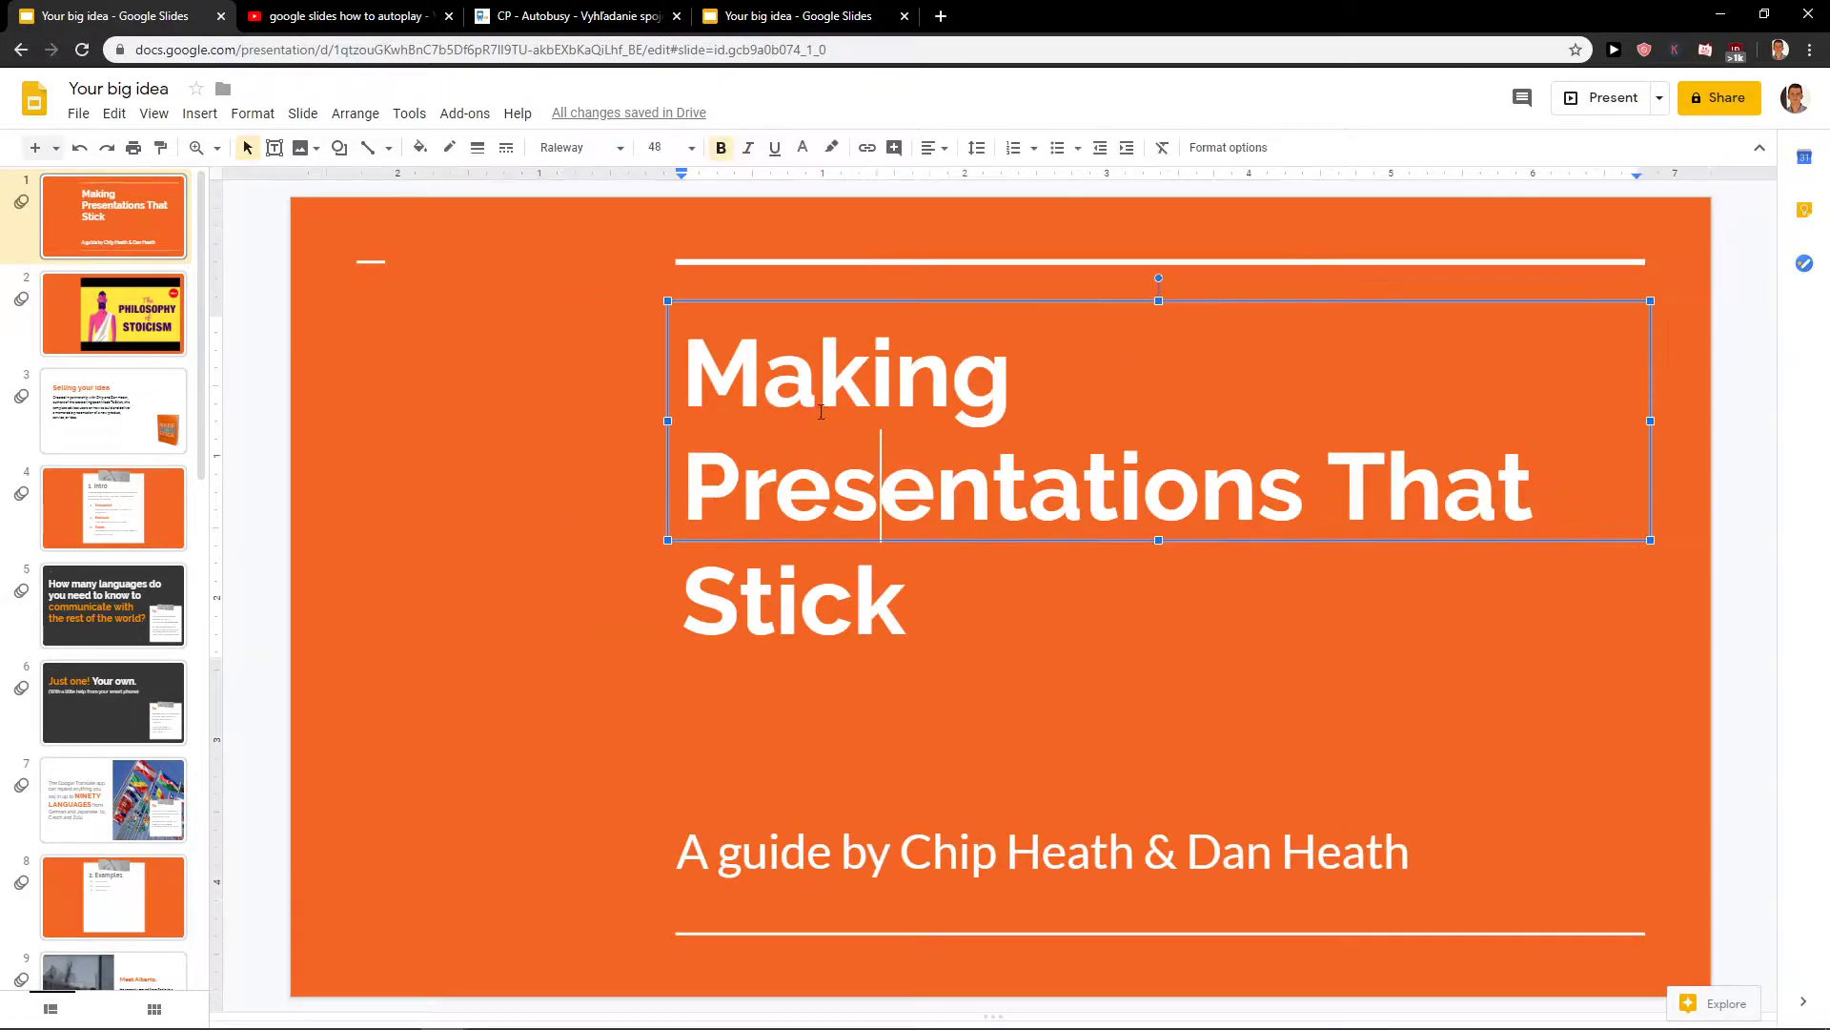
pyautogui.moveTo(761, 303); pyautogui.dragTo(765, 298)
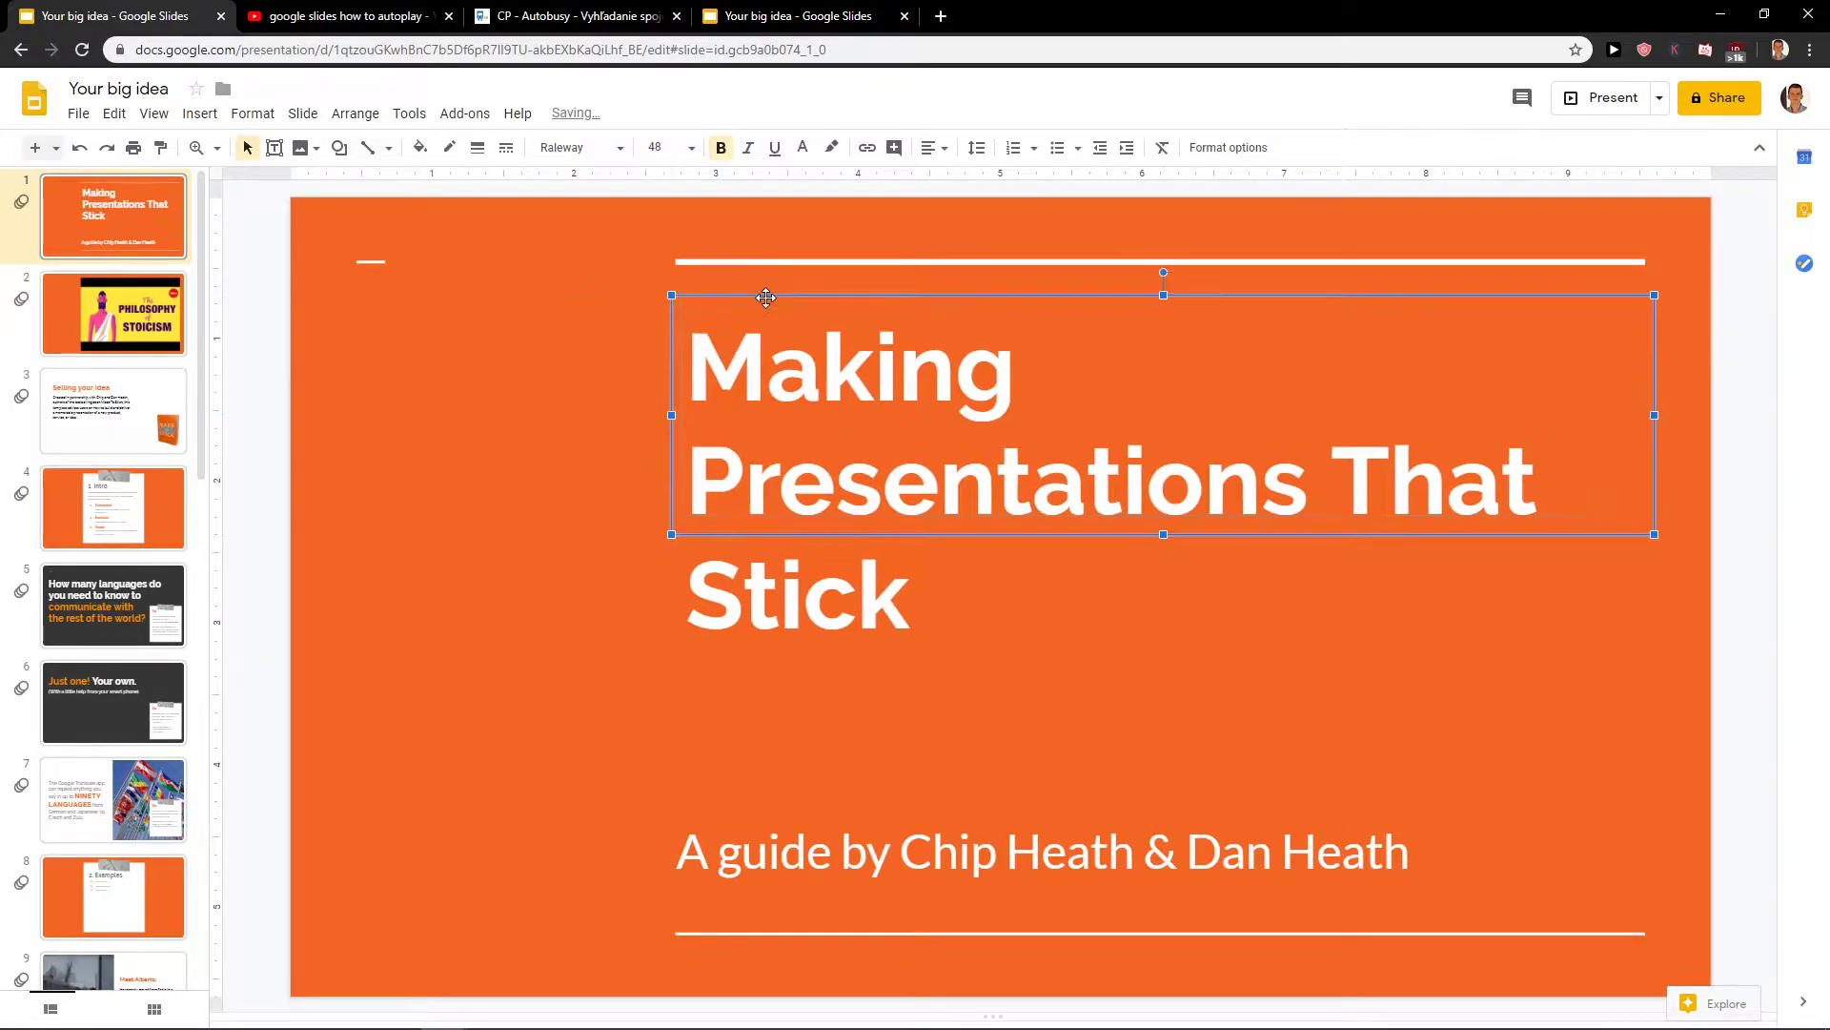
# Open the title's animations and delete its existing Fade in
pyautogui.rightClick(734, 344)
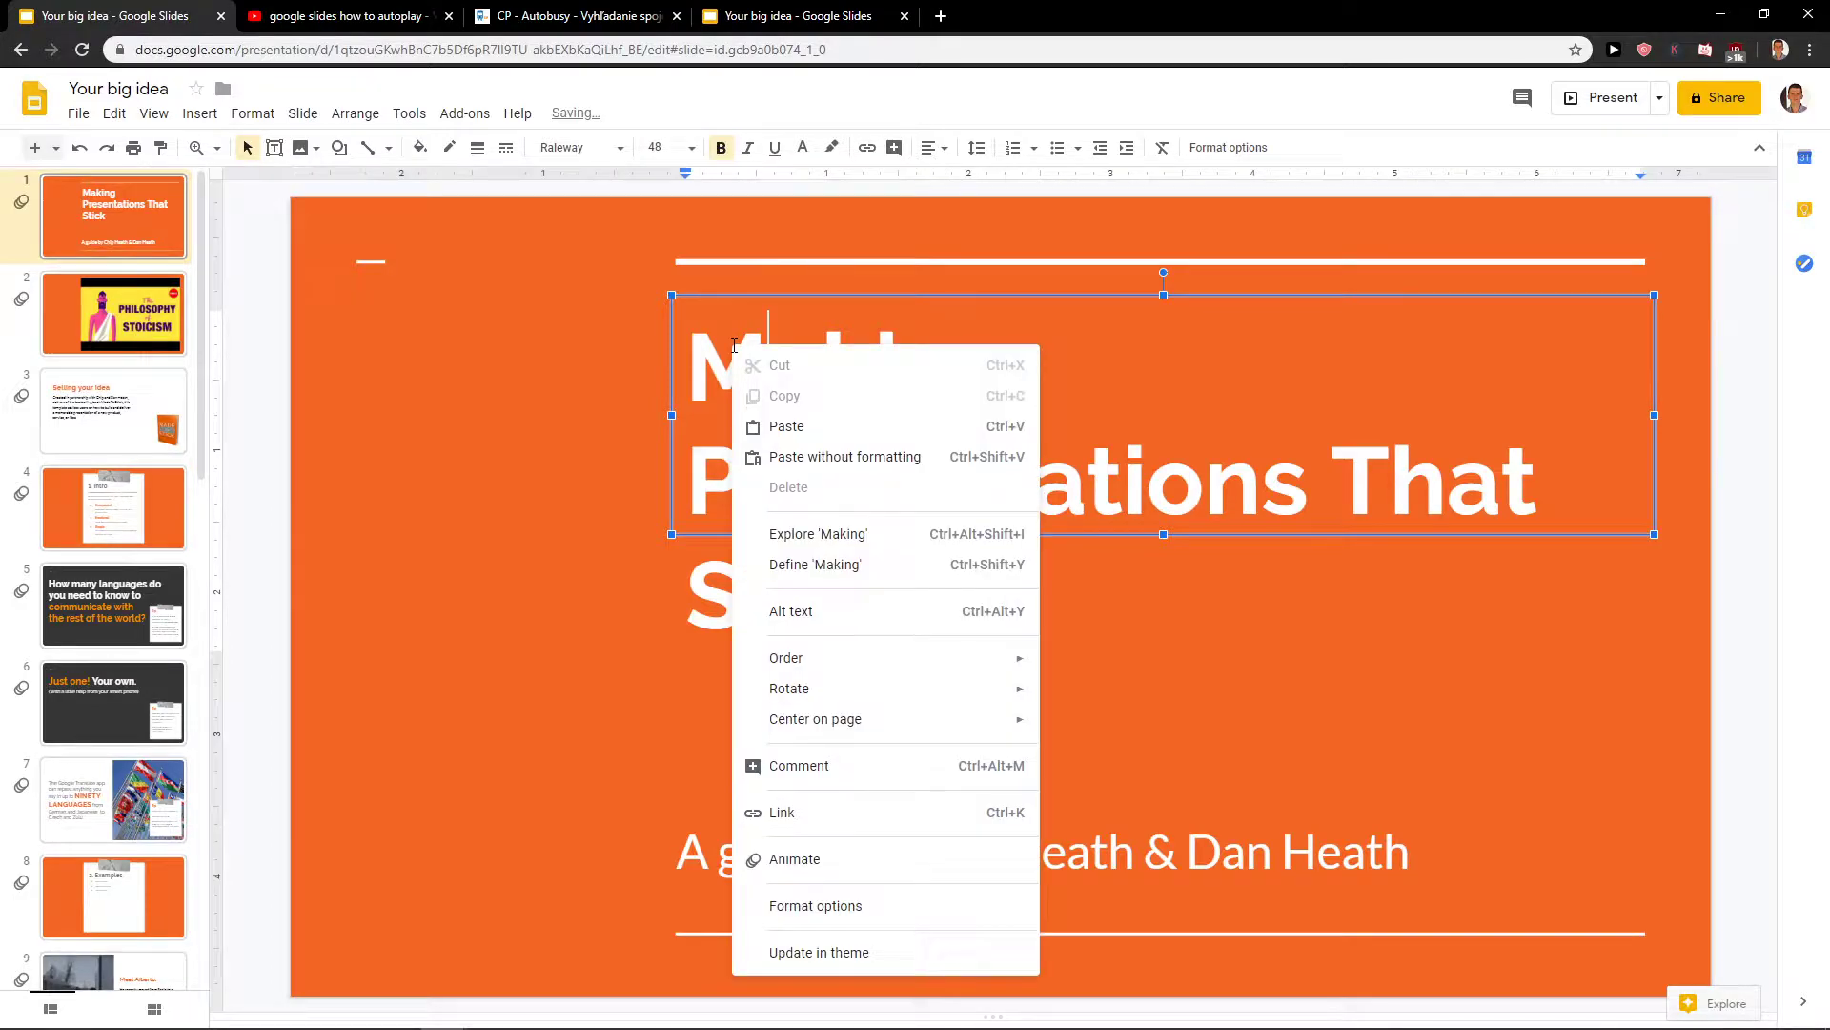
pyautogui.click(820, 858)
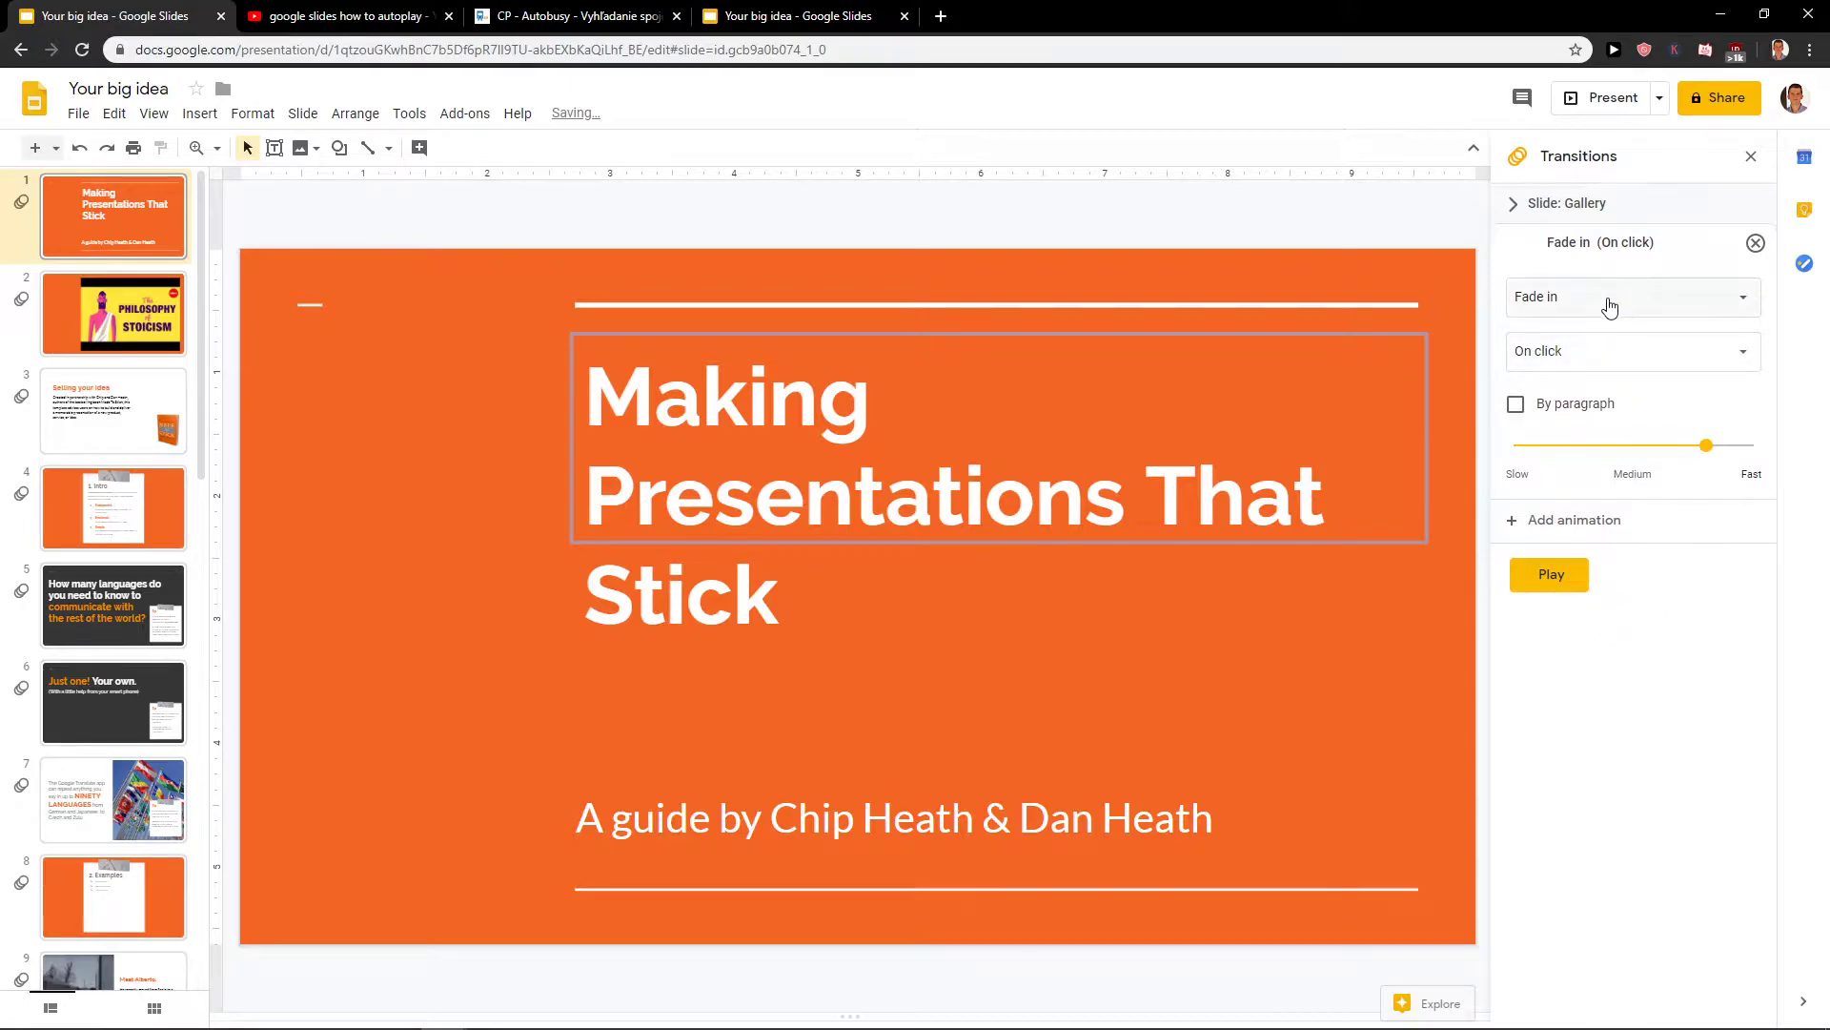
pyautogui.click(1516, 211)
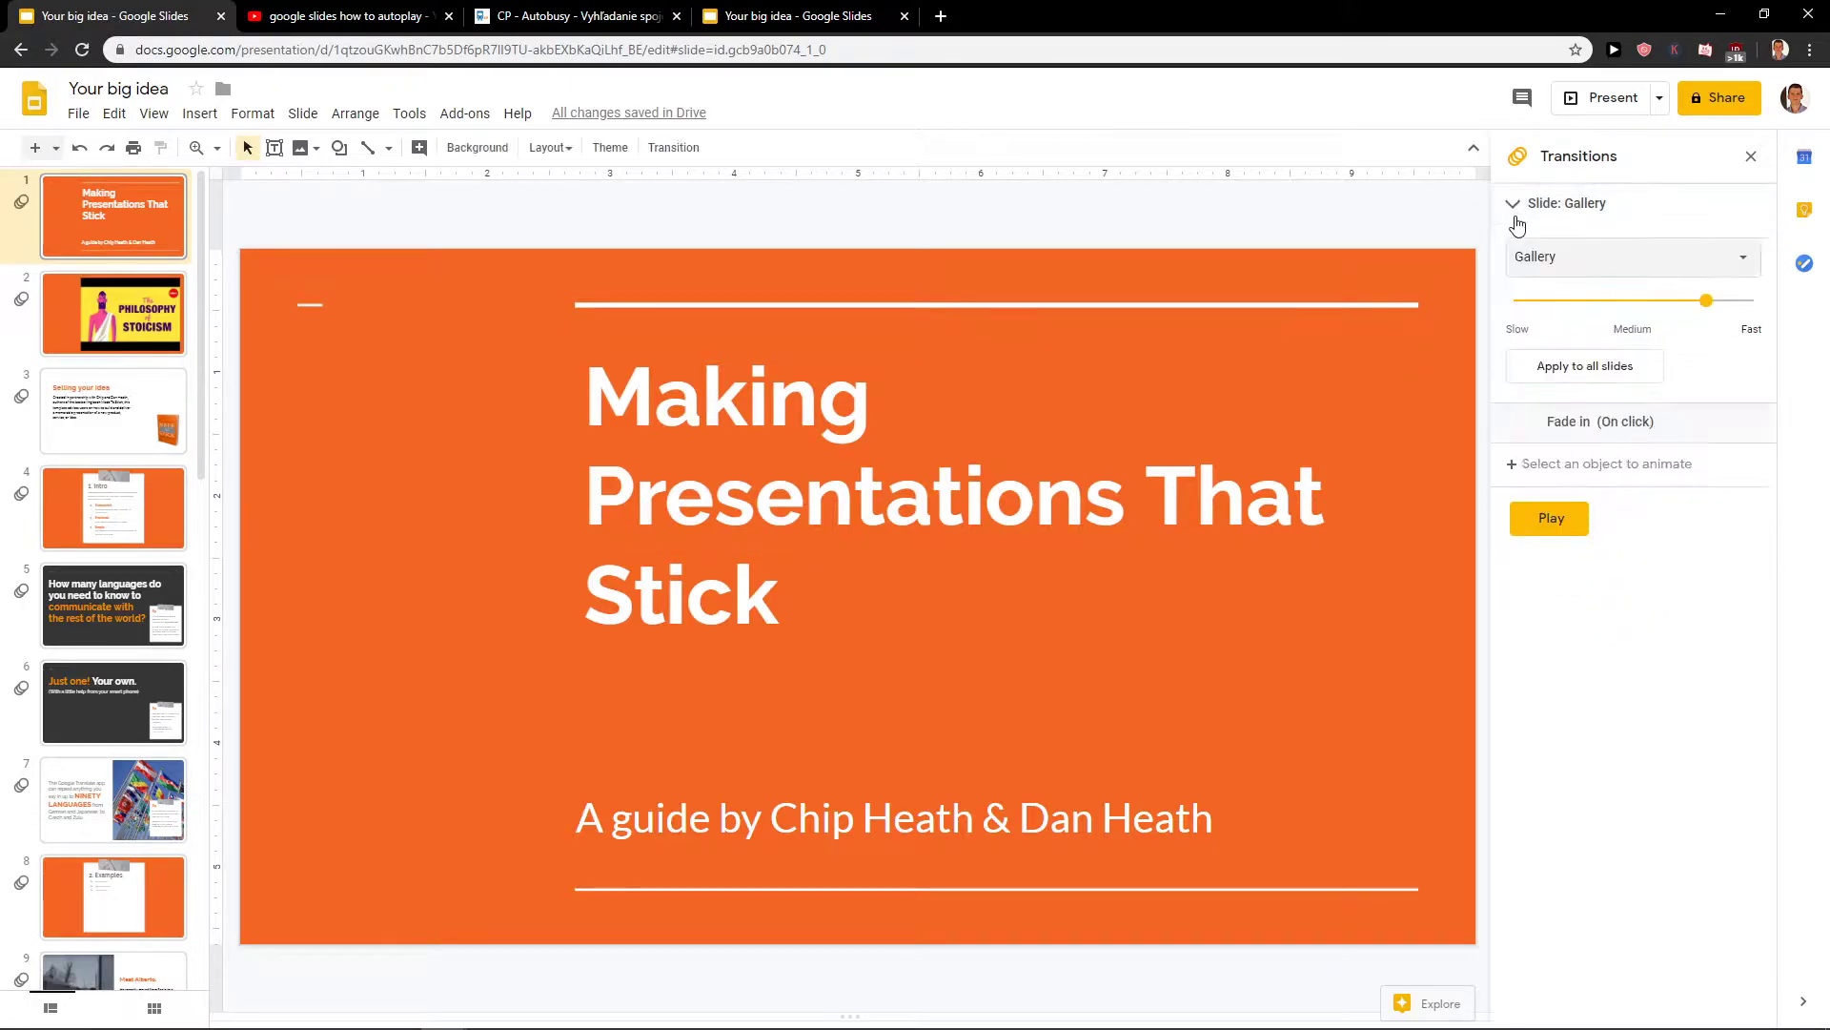
pyautogui.click(1514, 214)
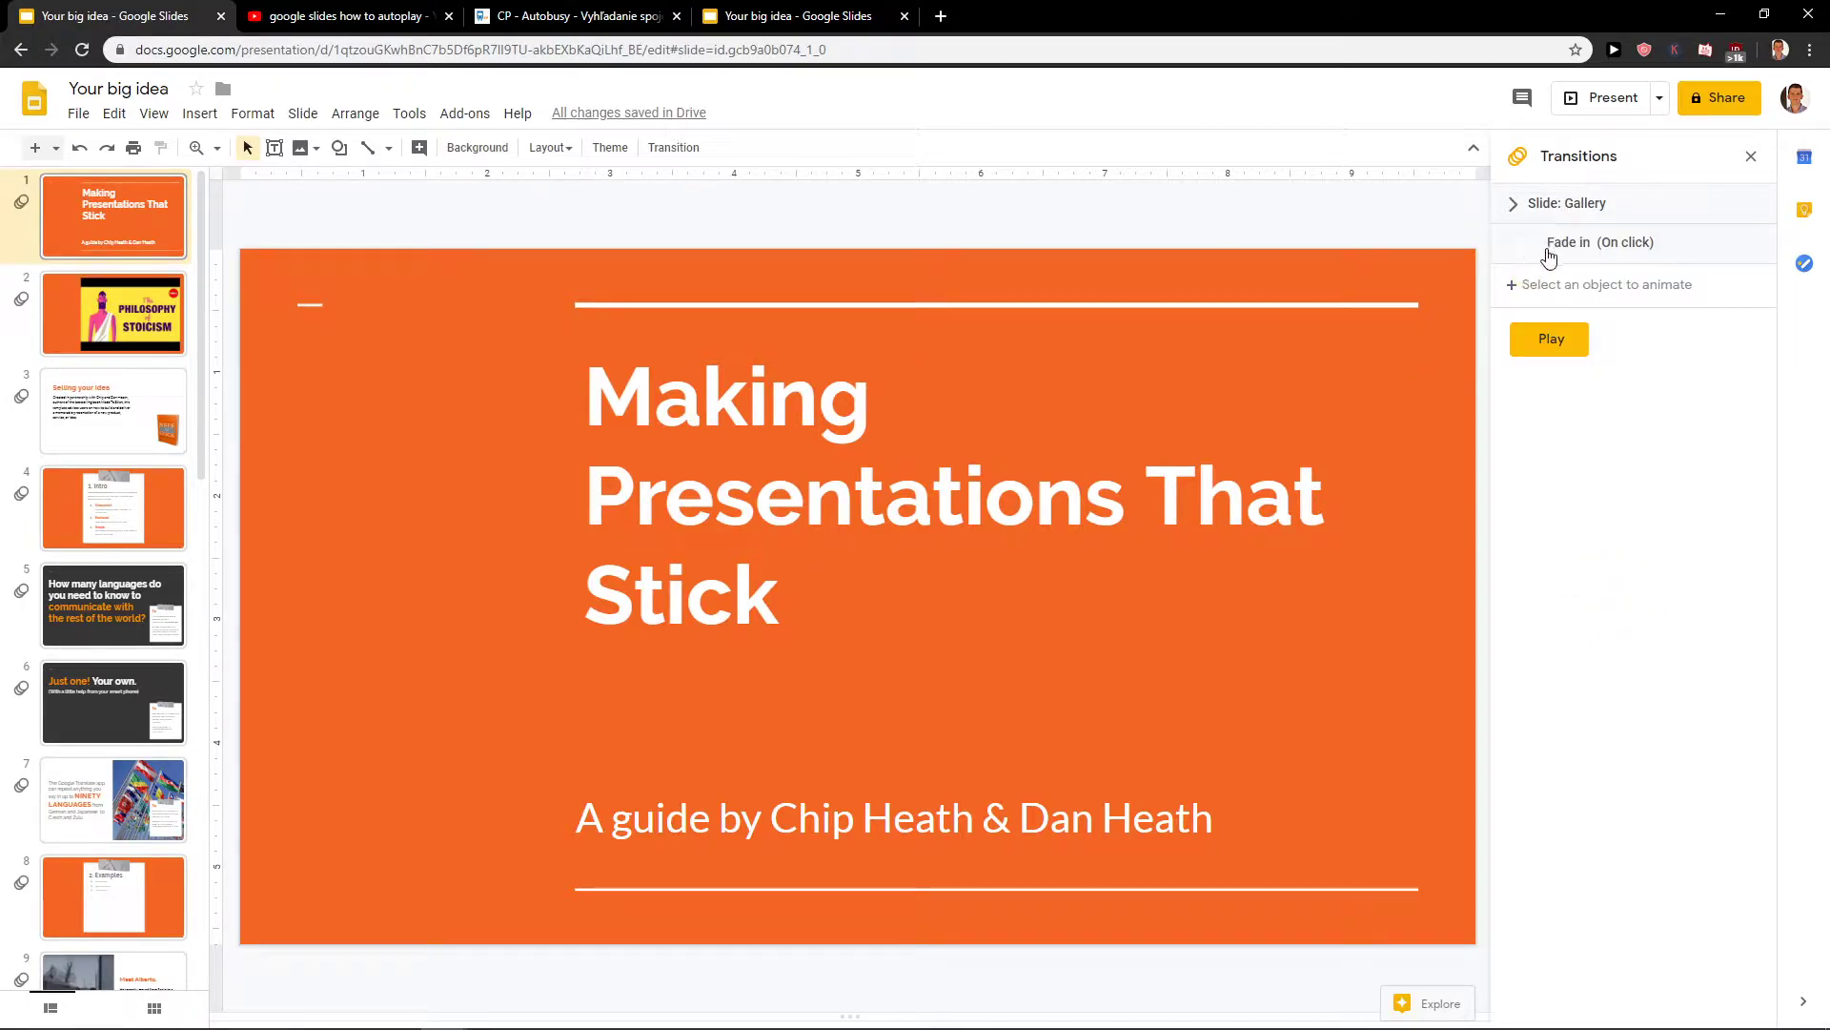
pyautogui.click(1549, 250)
pyautogui.click(1754, 245)
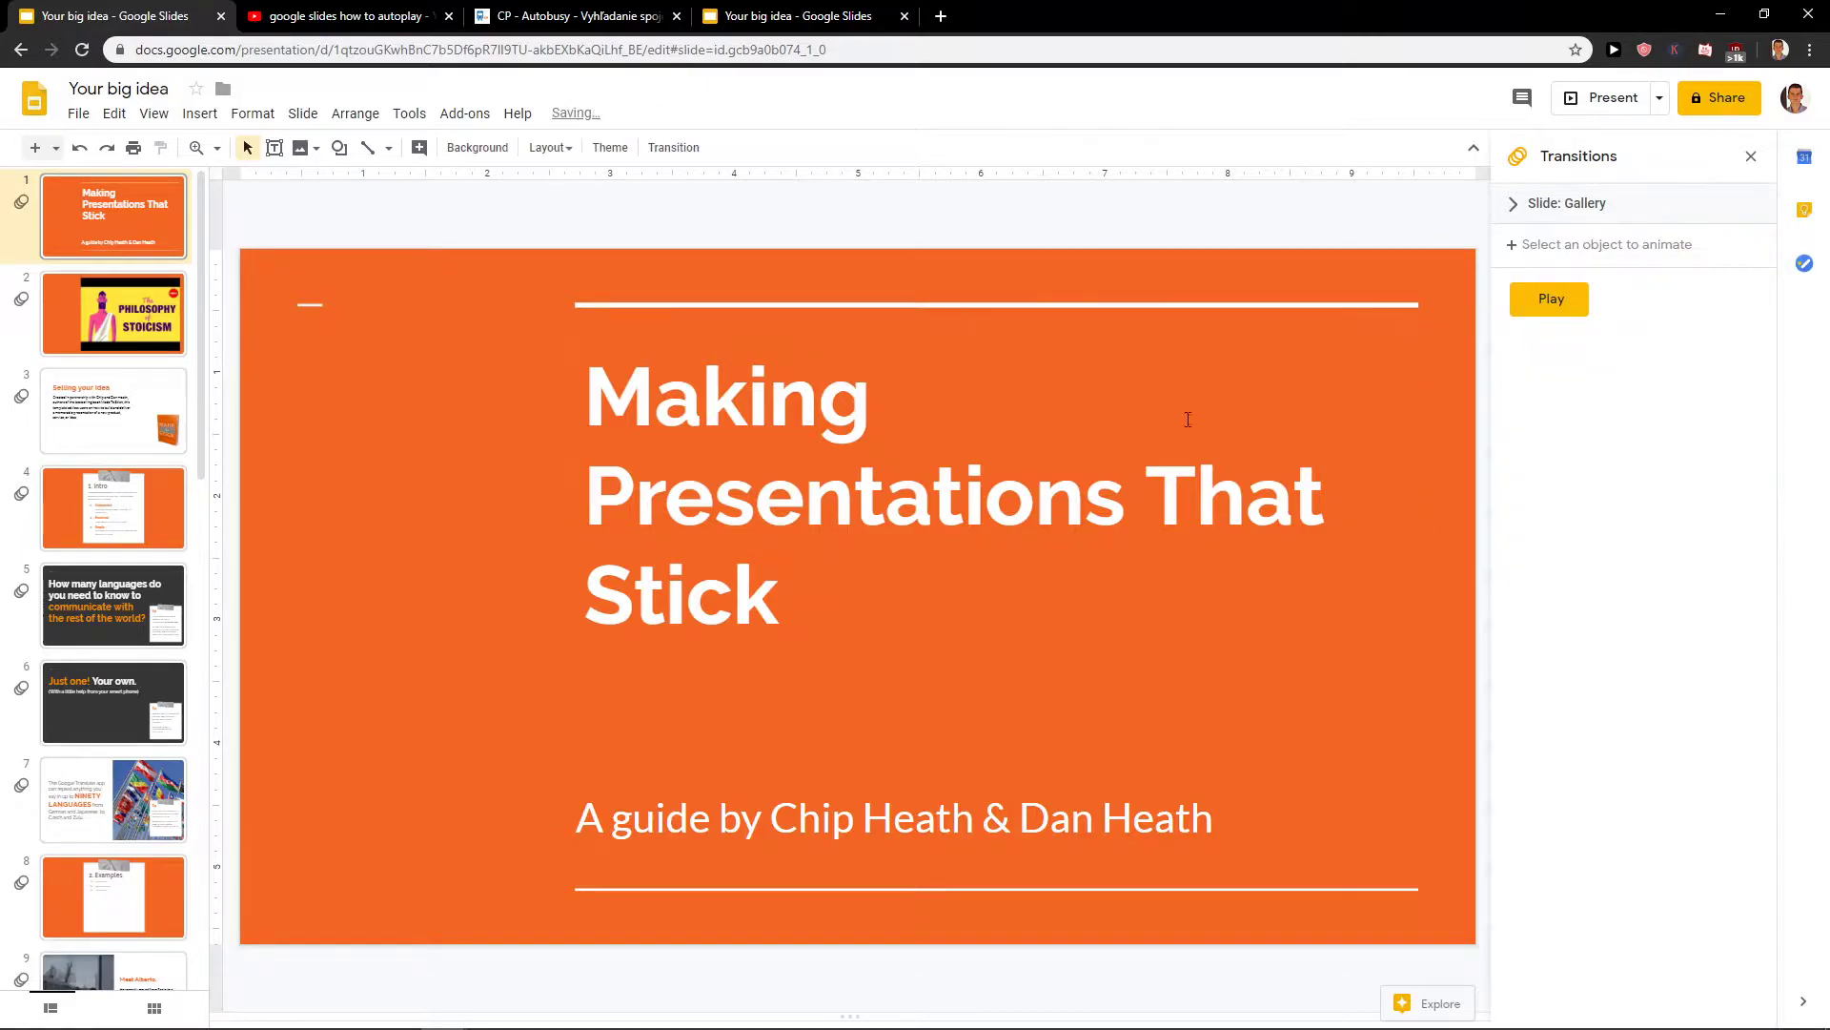
# Add a new Fade in entrance to the title, starting On click
pyautogui.click(670, 470)
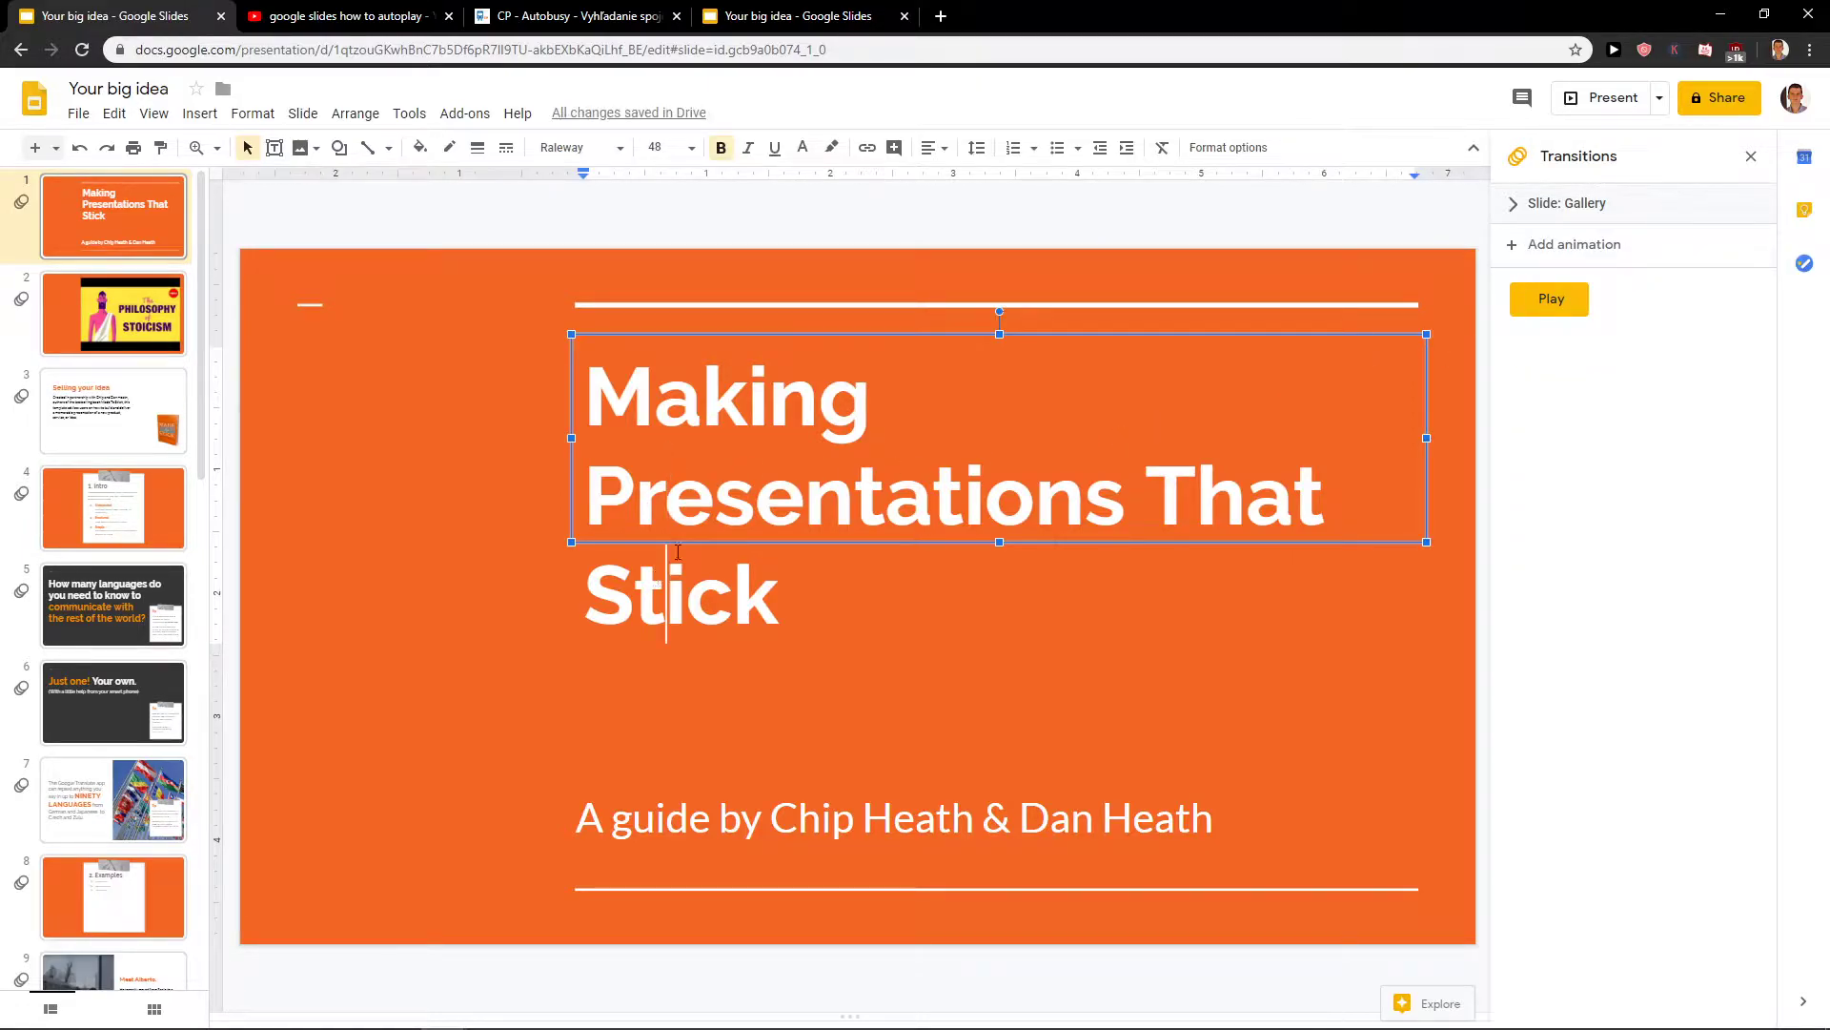
pyautogui.click(1590, 246)
pyautogui.click(1575, 303)
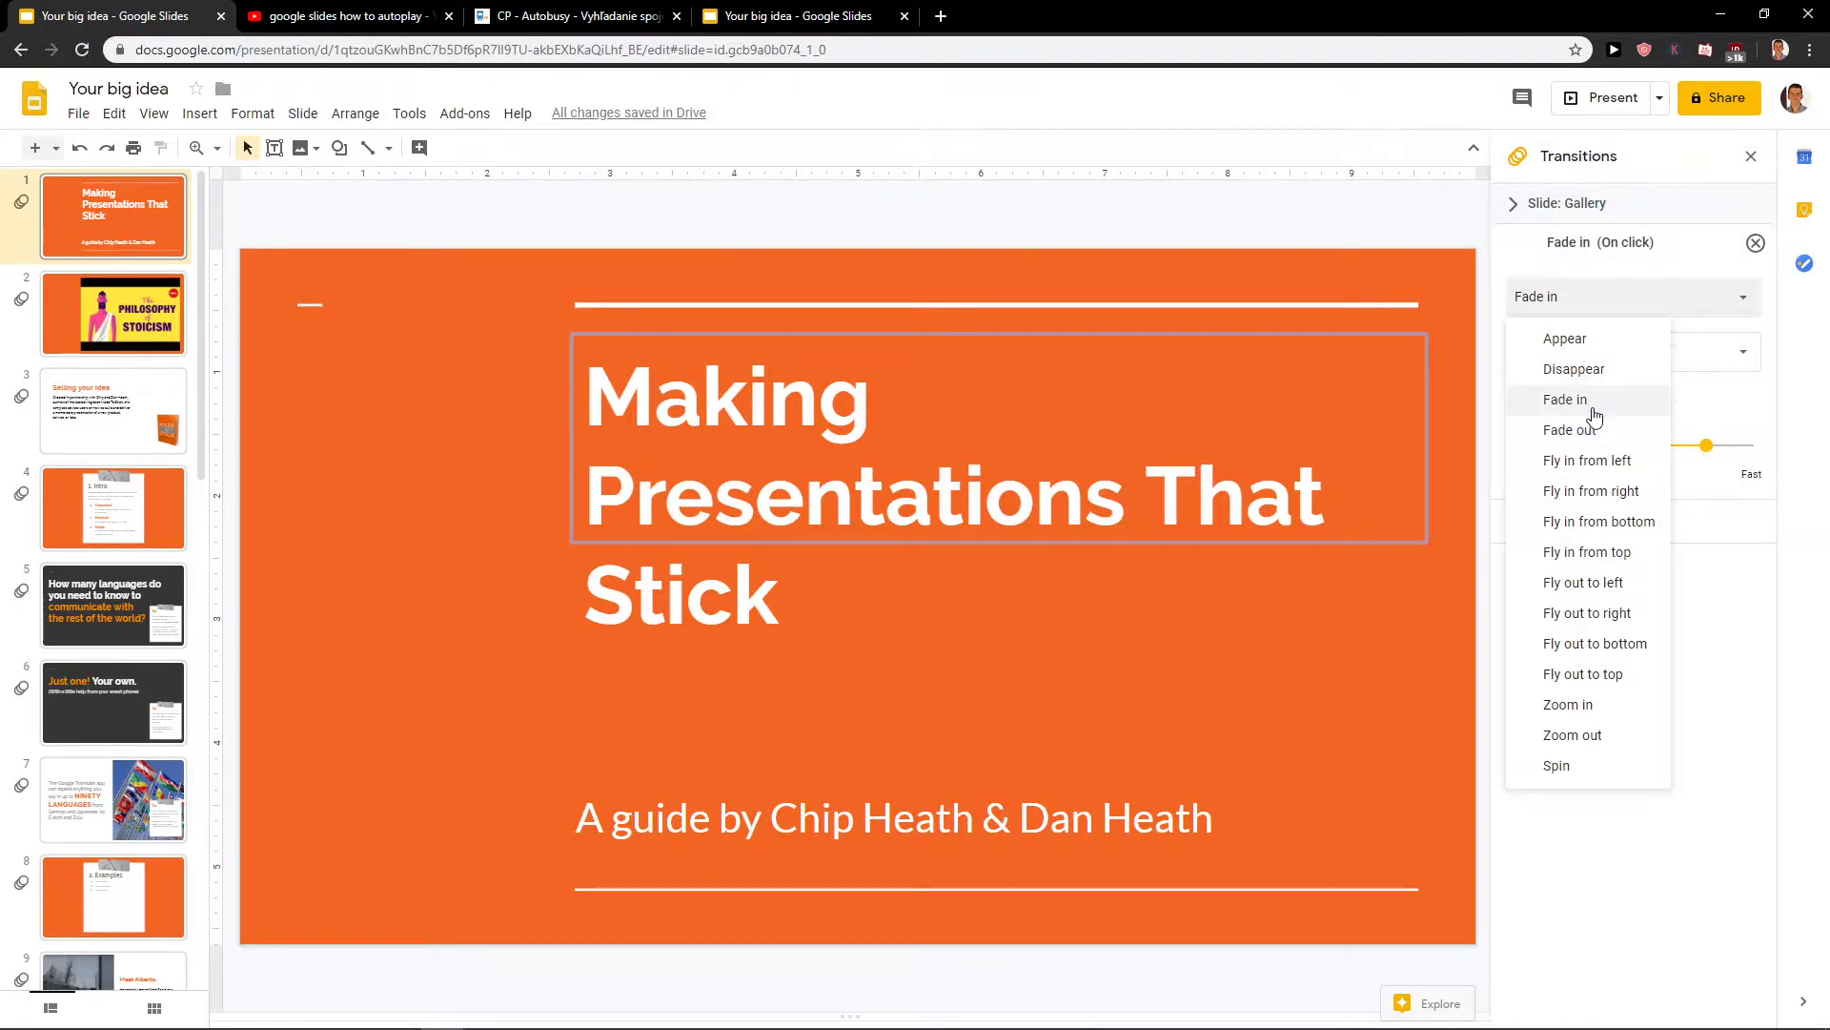
pyautogui.click(1588, 410)
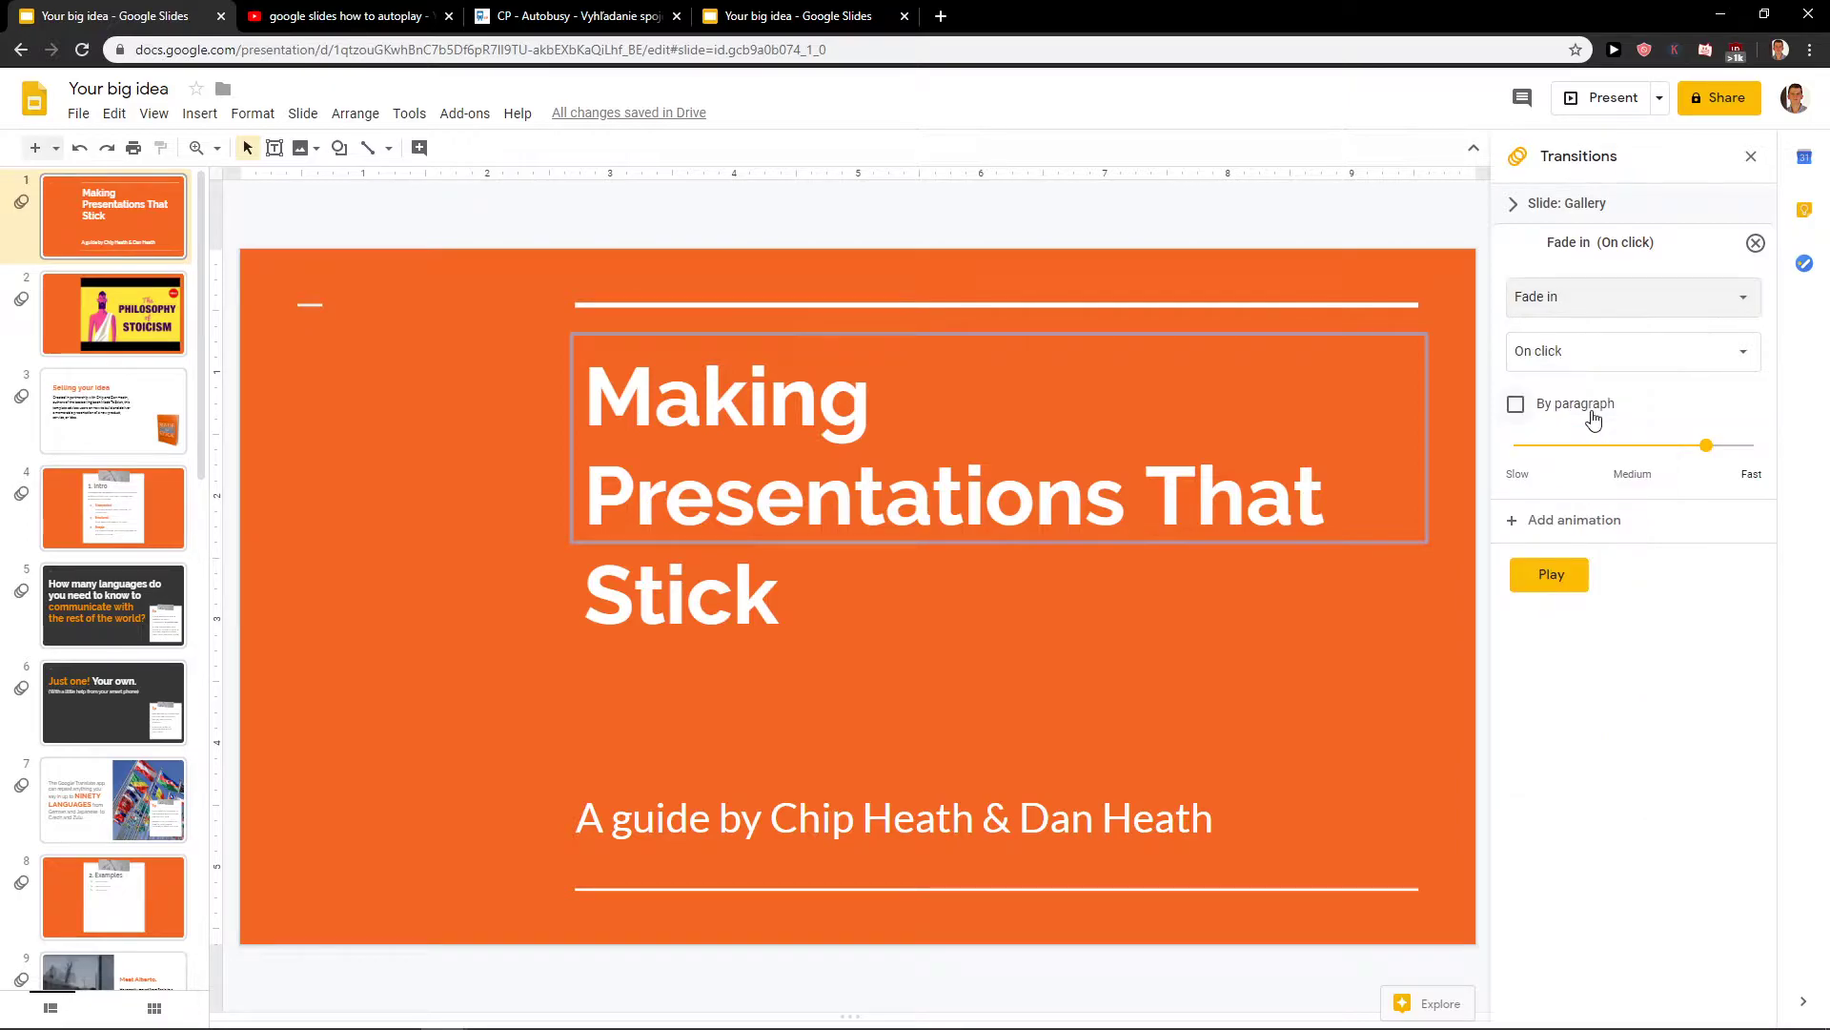
# Add a Fly out to right animation to the title, After previous, at fast speed
pyautogui.click(1566, 539)
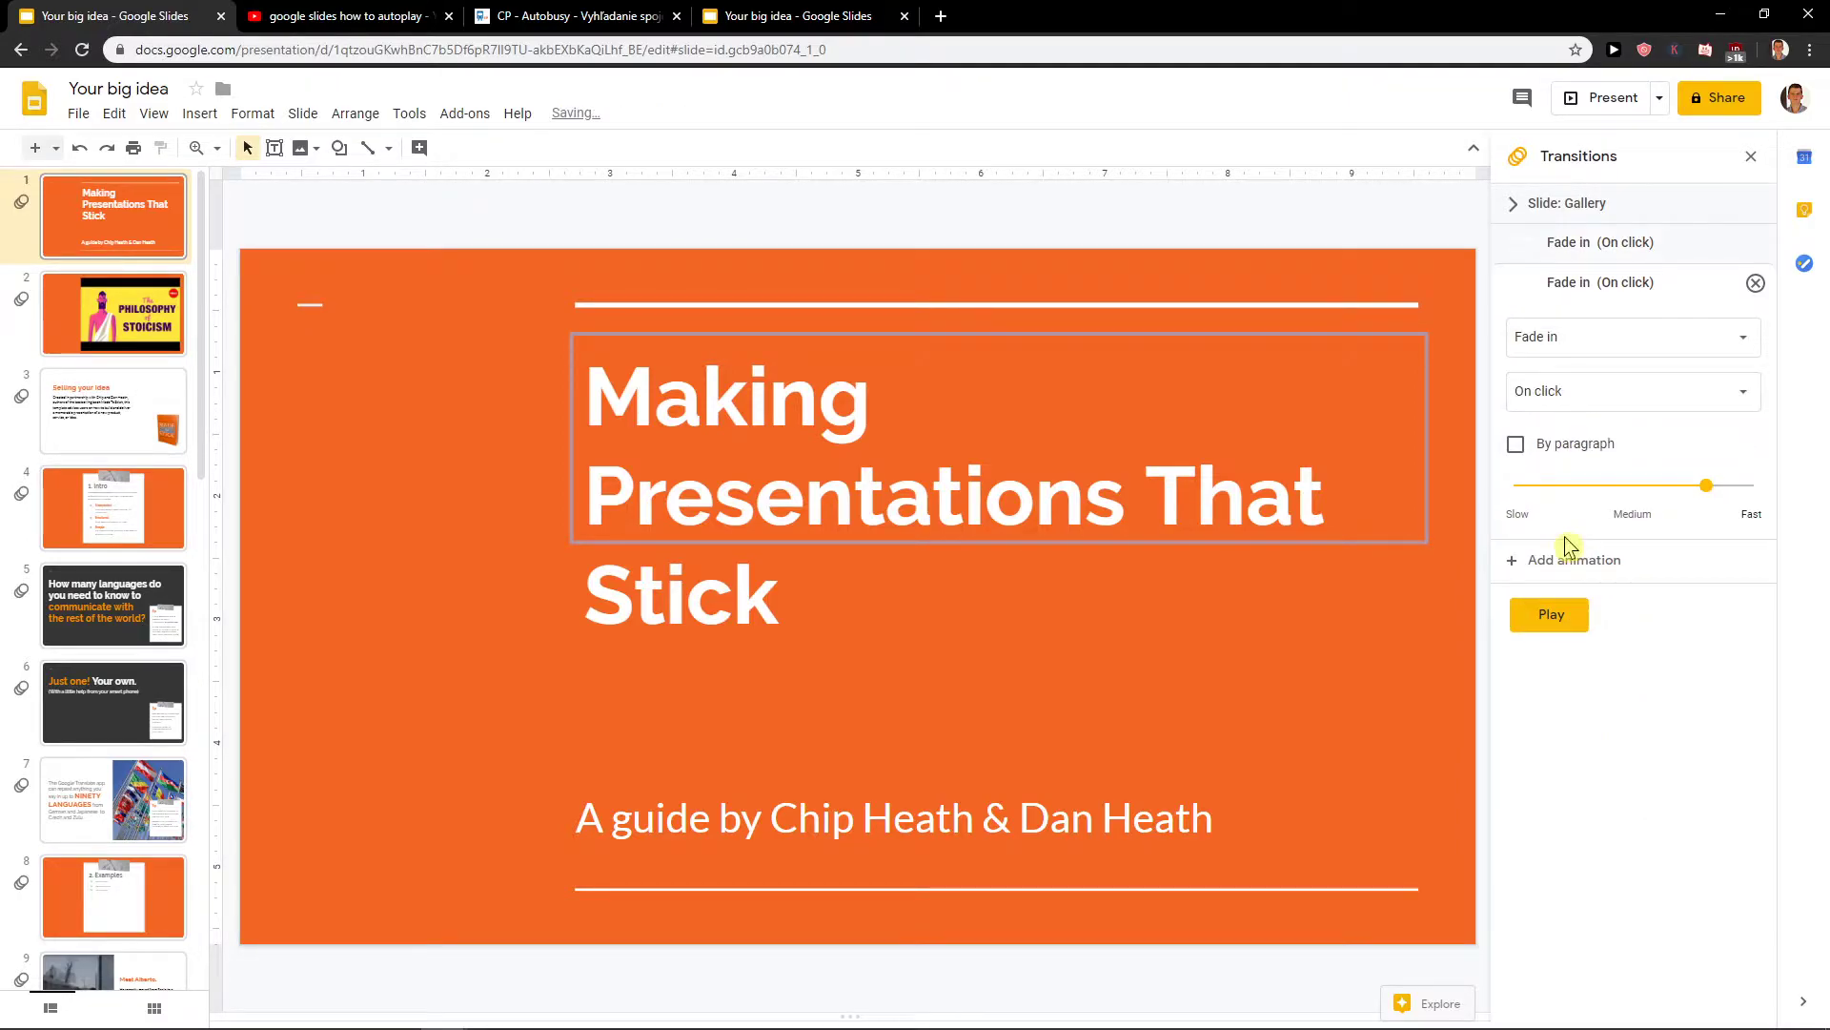
pyautogui.click(1614, 347)
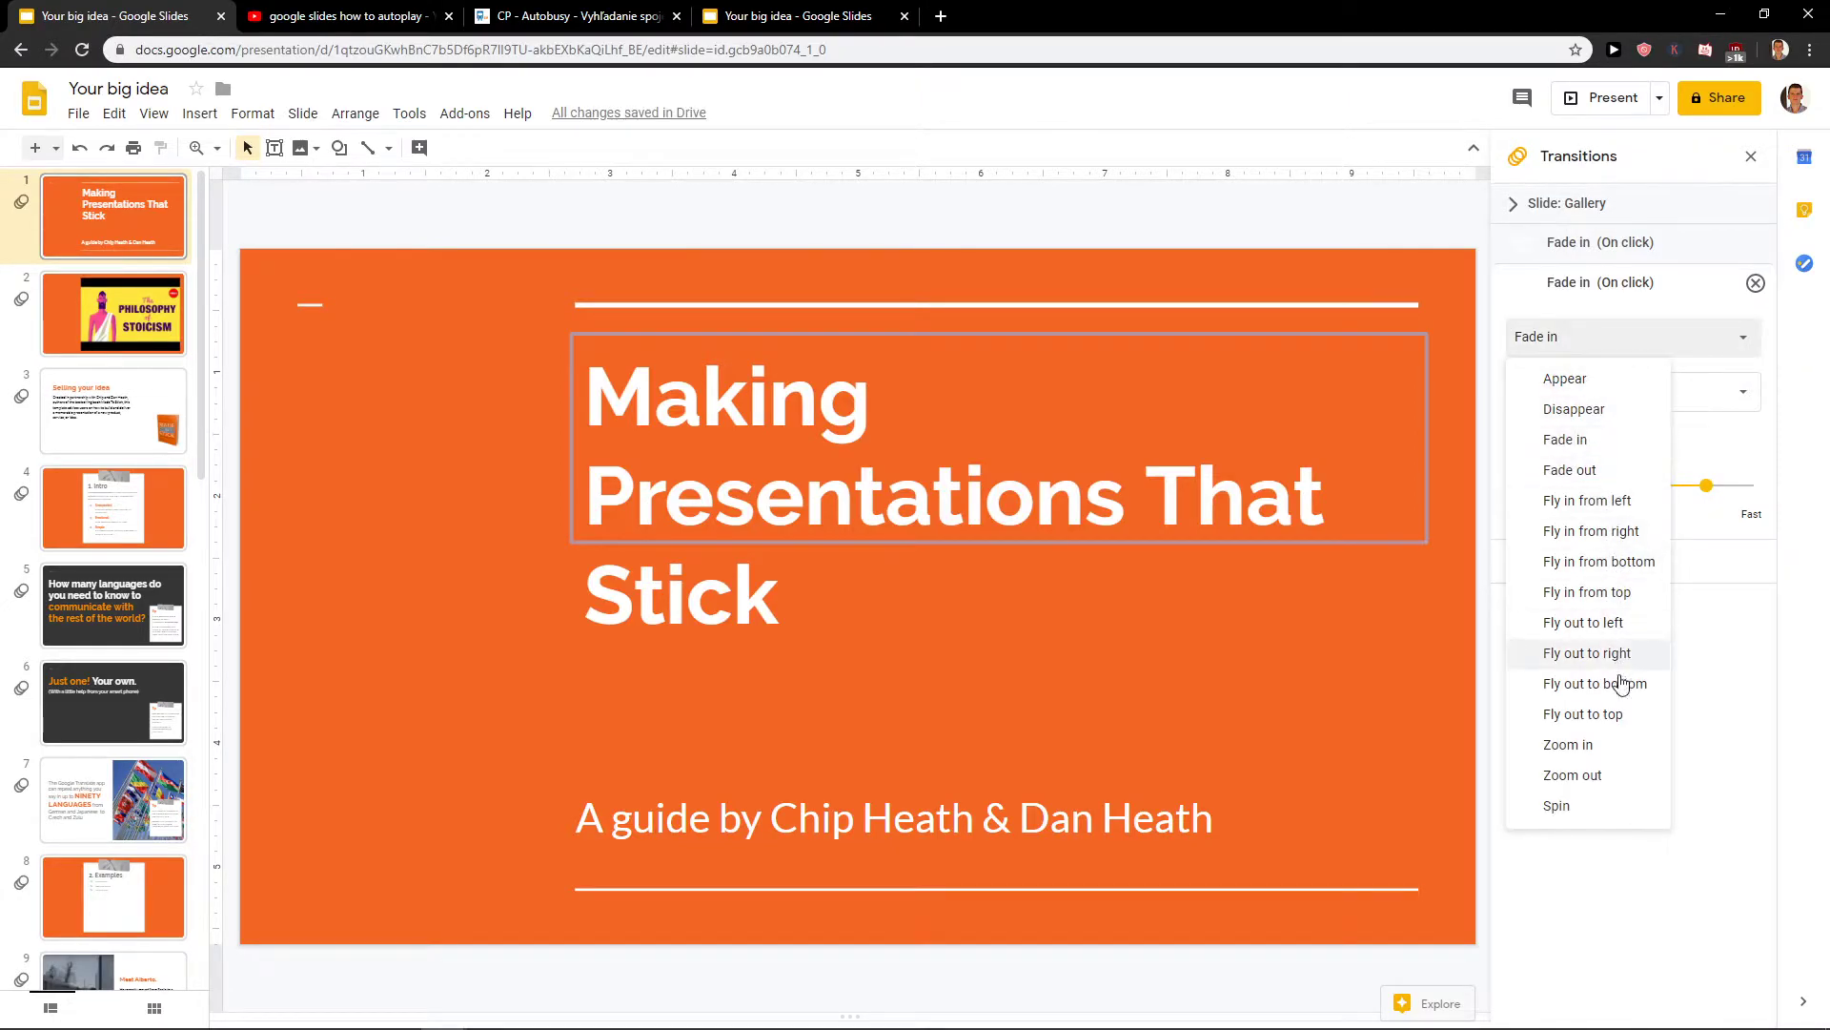
pyautogui.click(1640, 653)
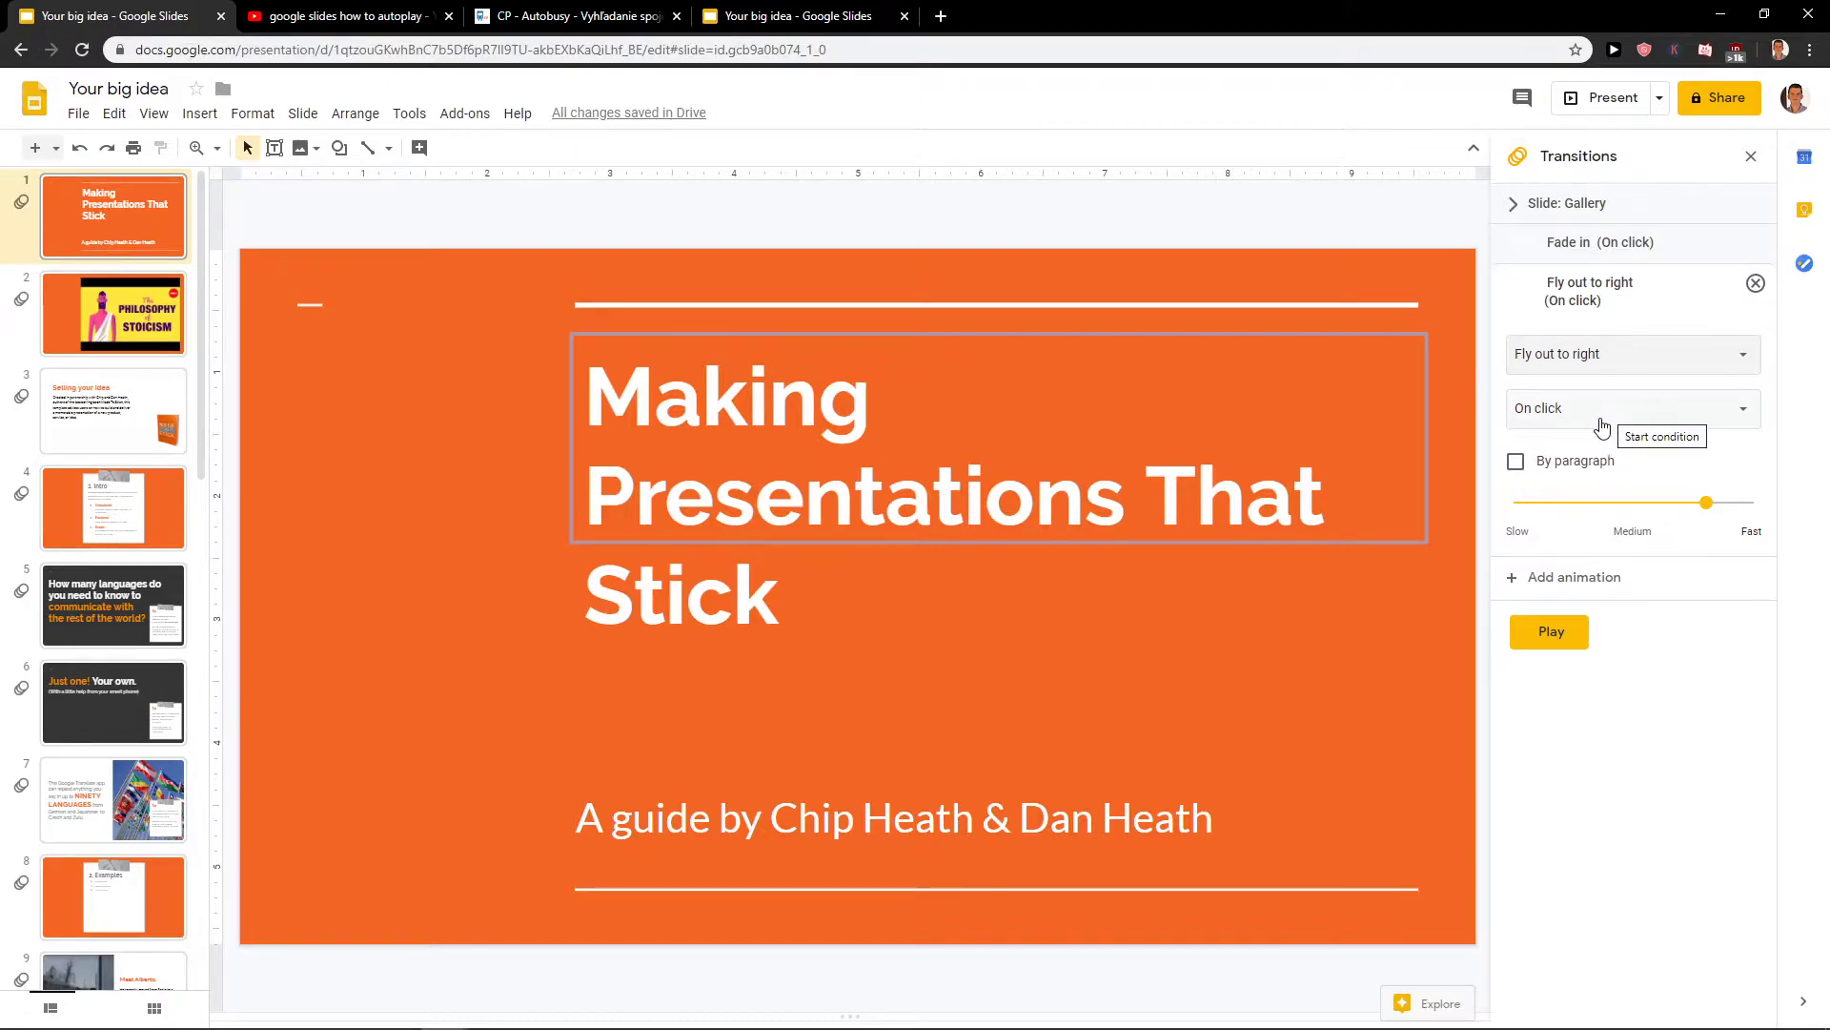
pyautogui.click(1601, 428)
pyautogui.click(1590, 480)
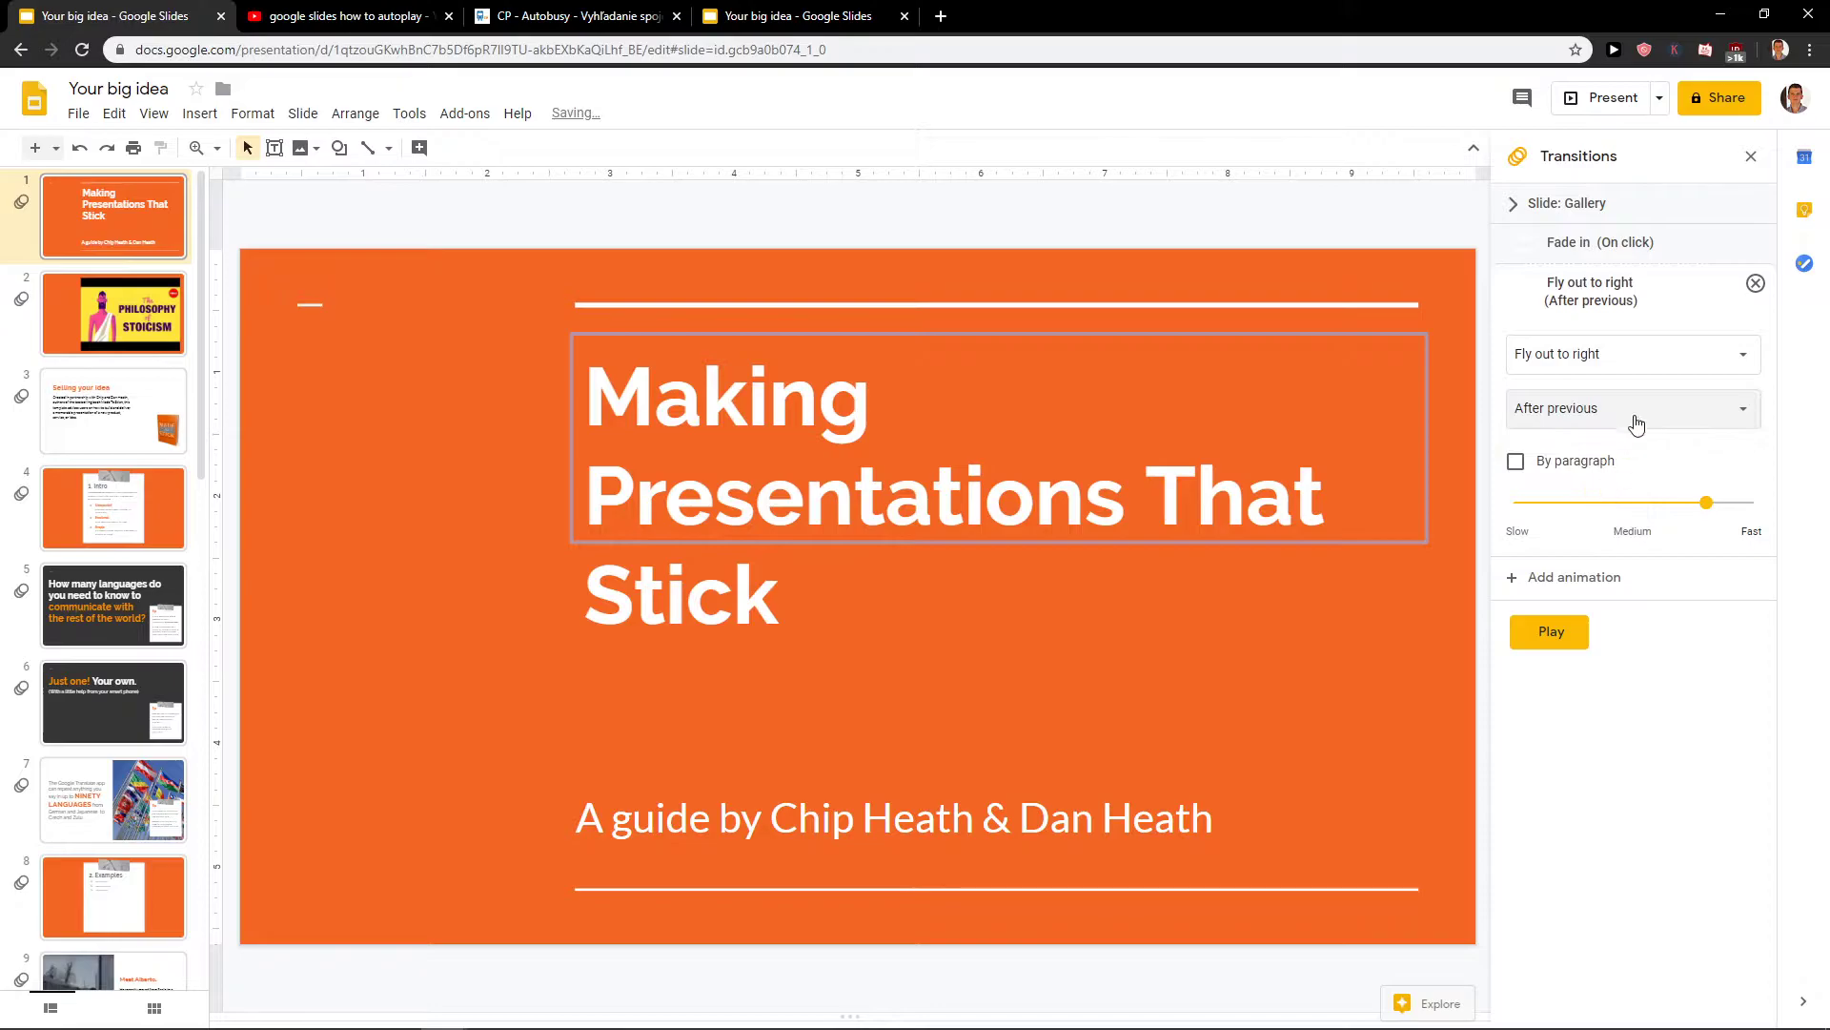
pyautogui.click(1643, 413)
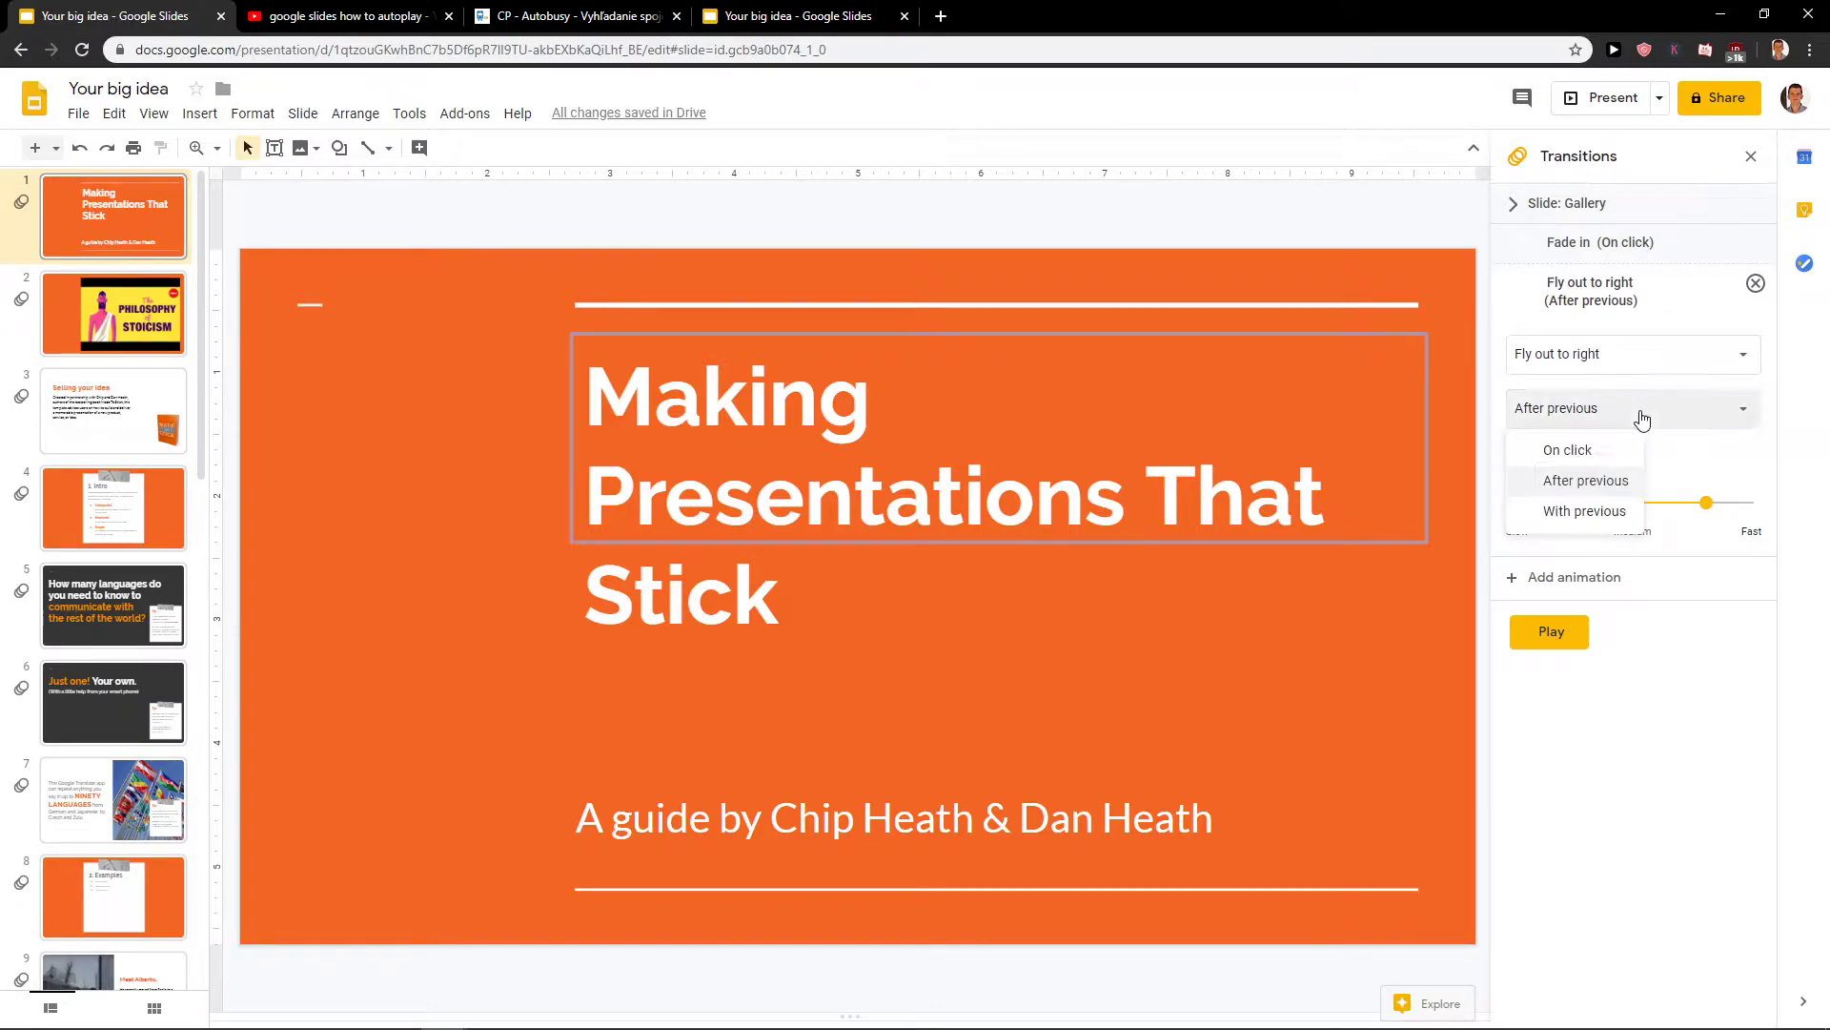
pyautogui.click(1639, 419)
pyautogui.moveTo(1706, 512); pyautogui.dragTo(1719, 506)
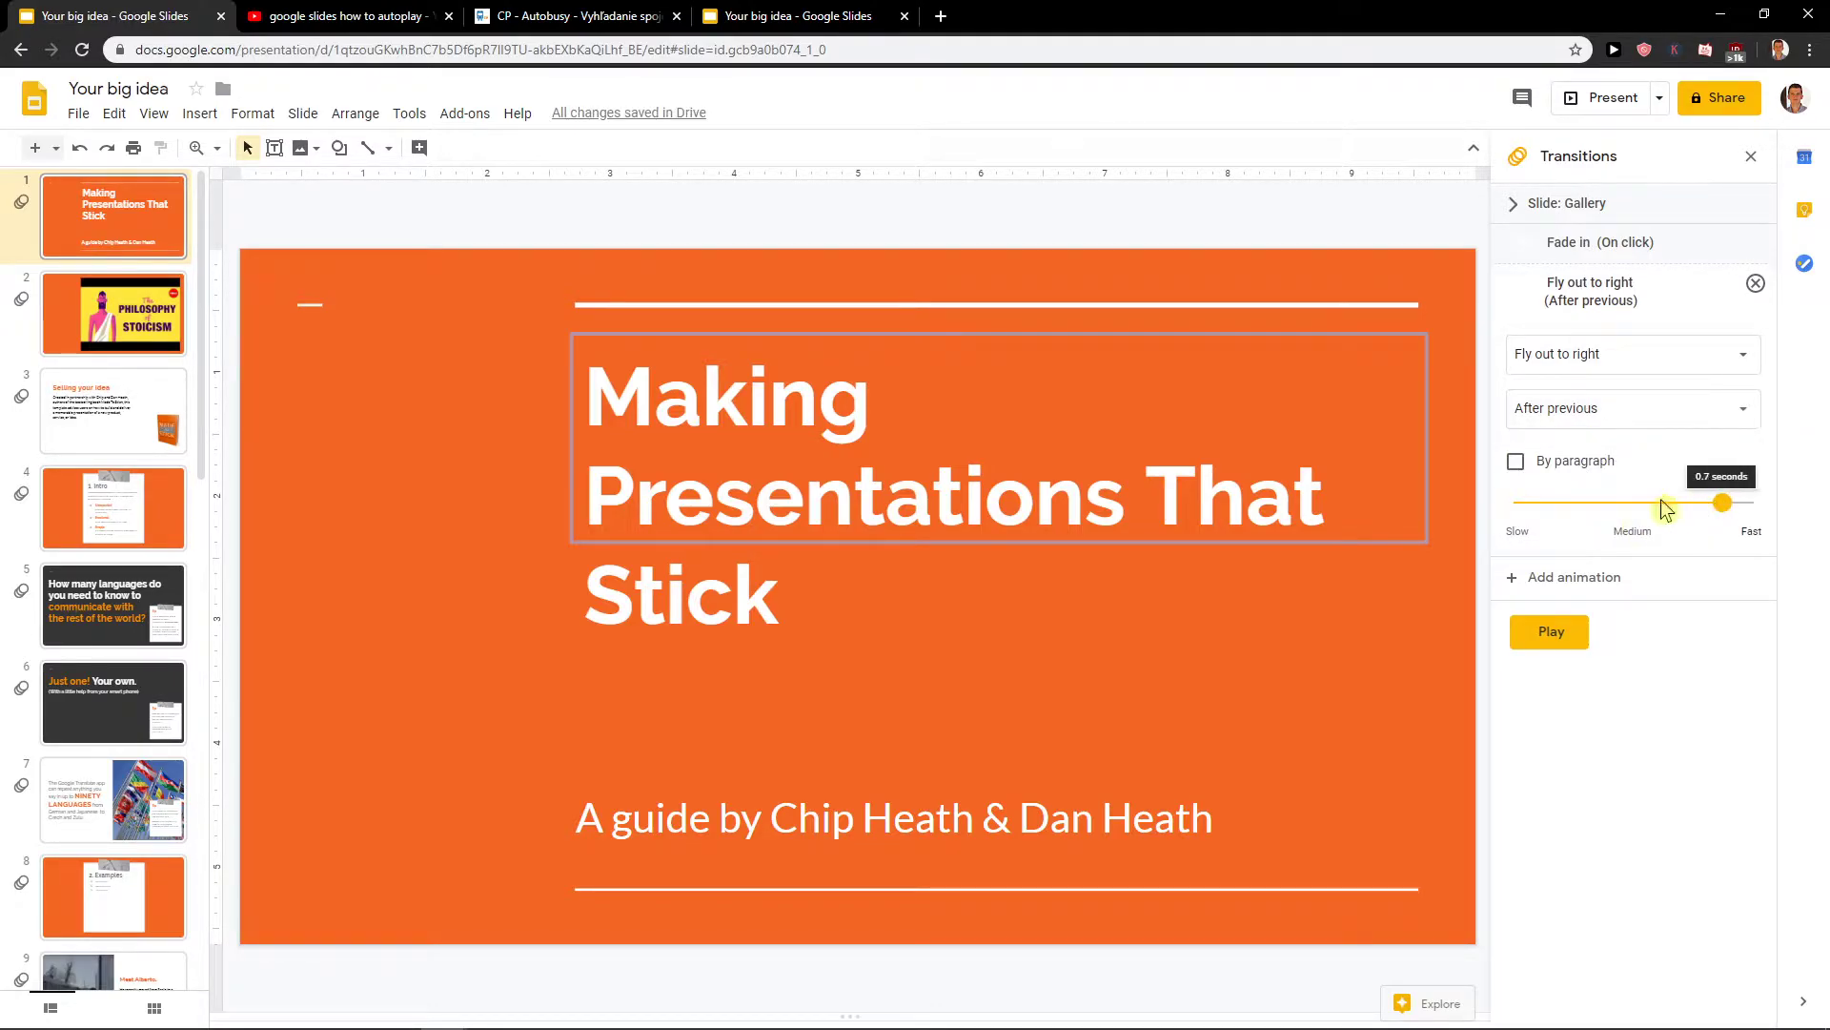
pyautogui.click(1254, 629)
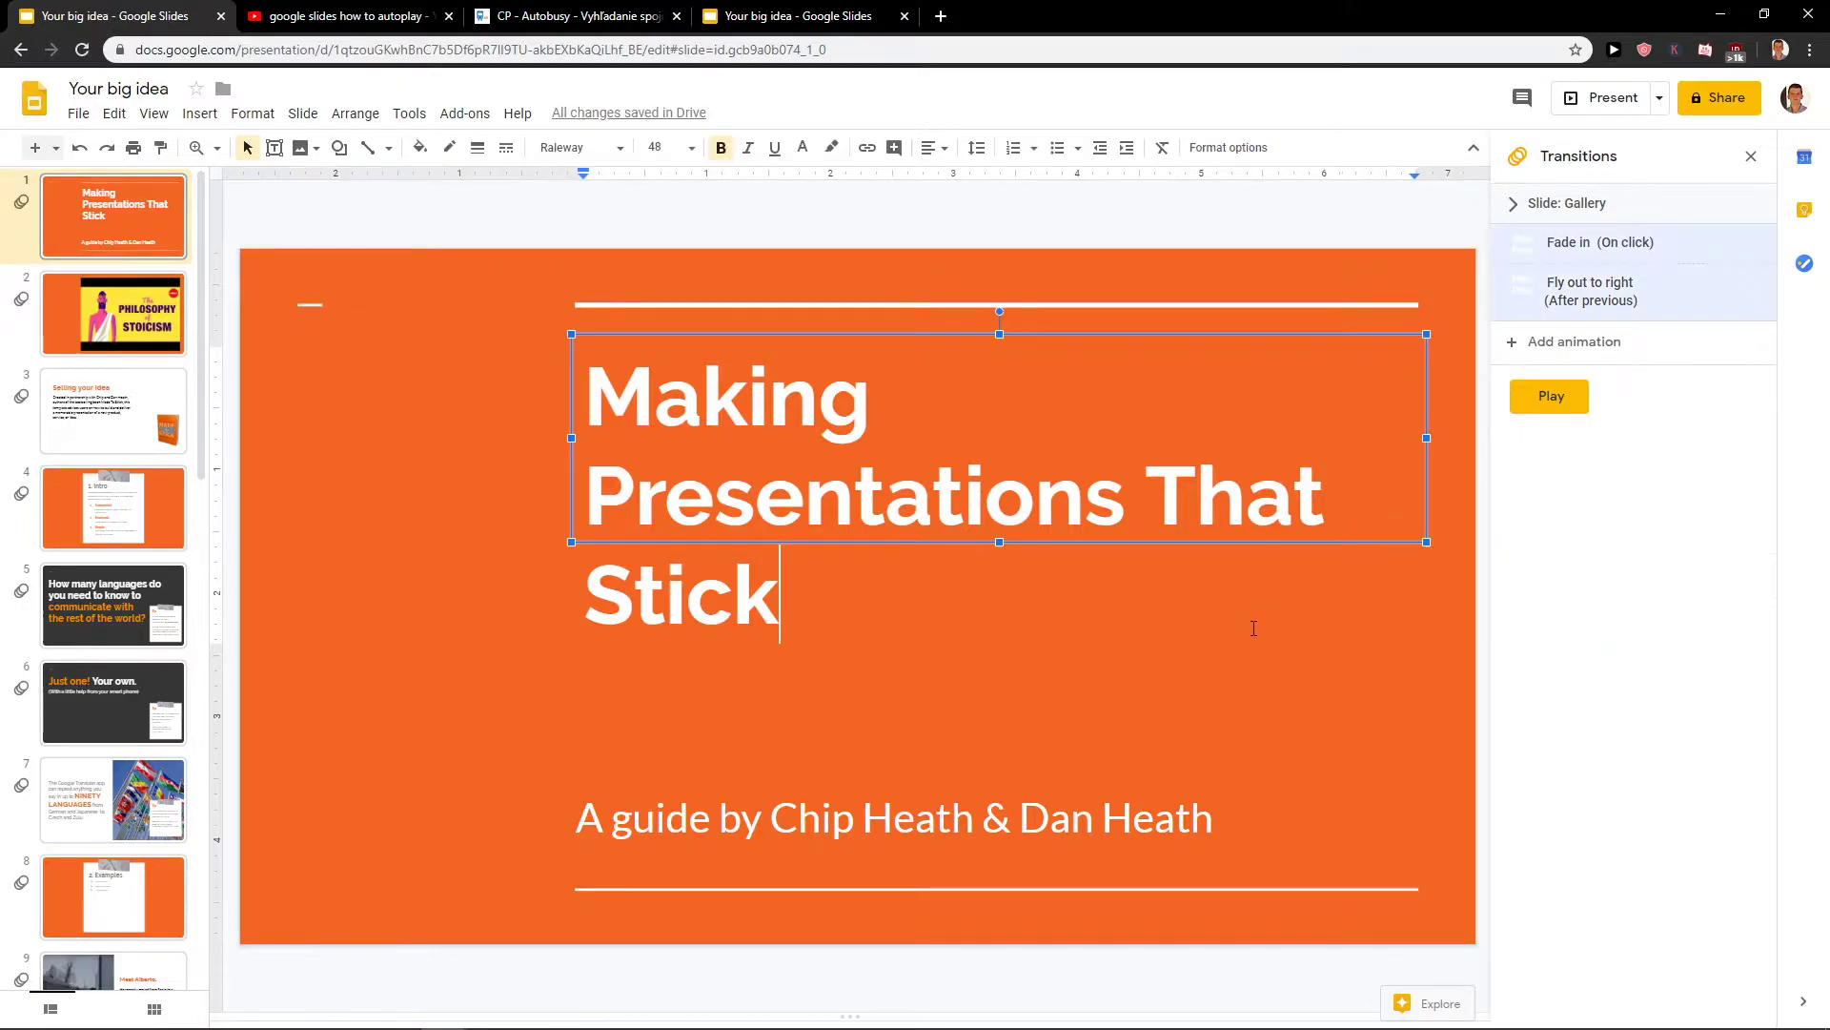
# Preview the animations, then add another Fade in and move it above Fly out to right
pyautogui.click(1564, 397)
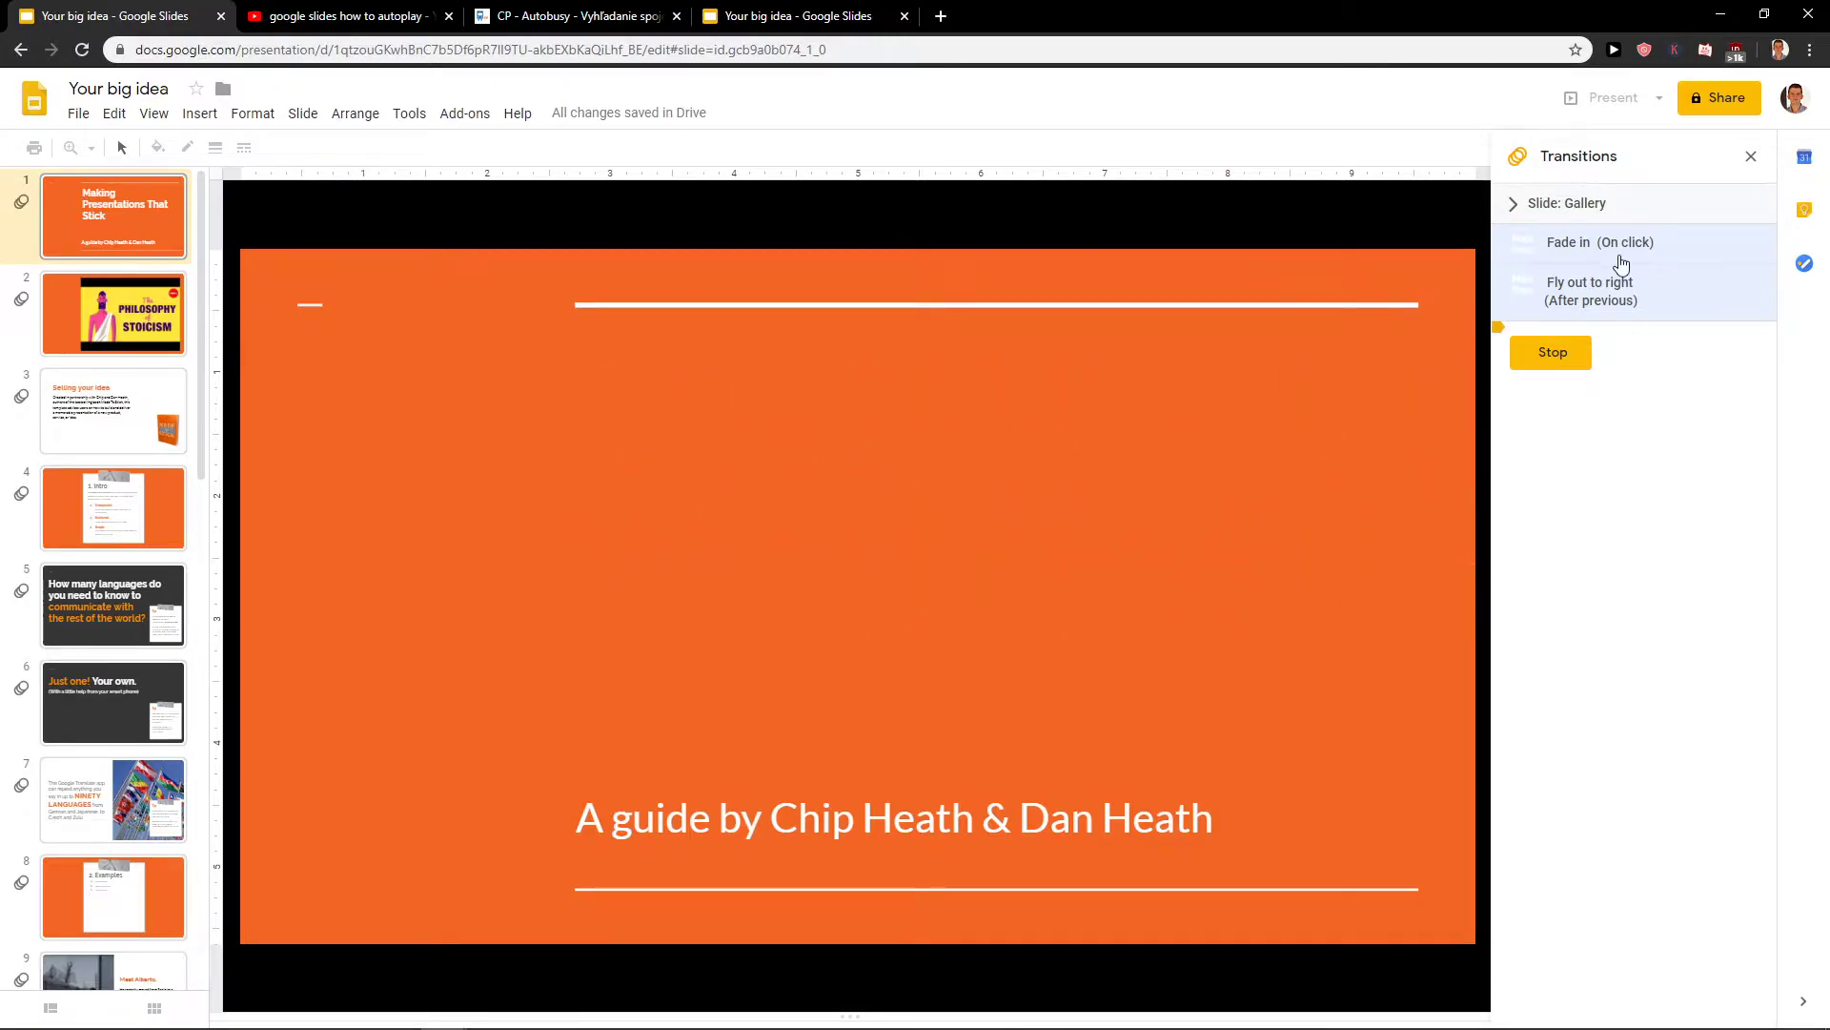
pyautogui.click(1558, 298)
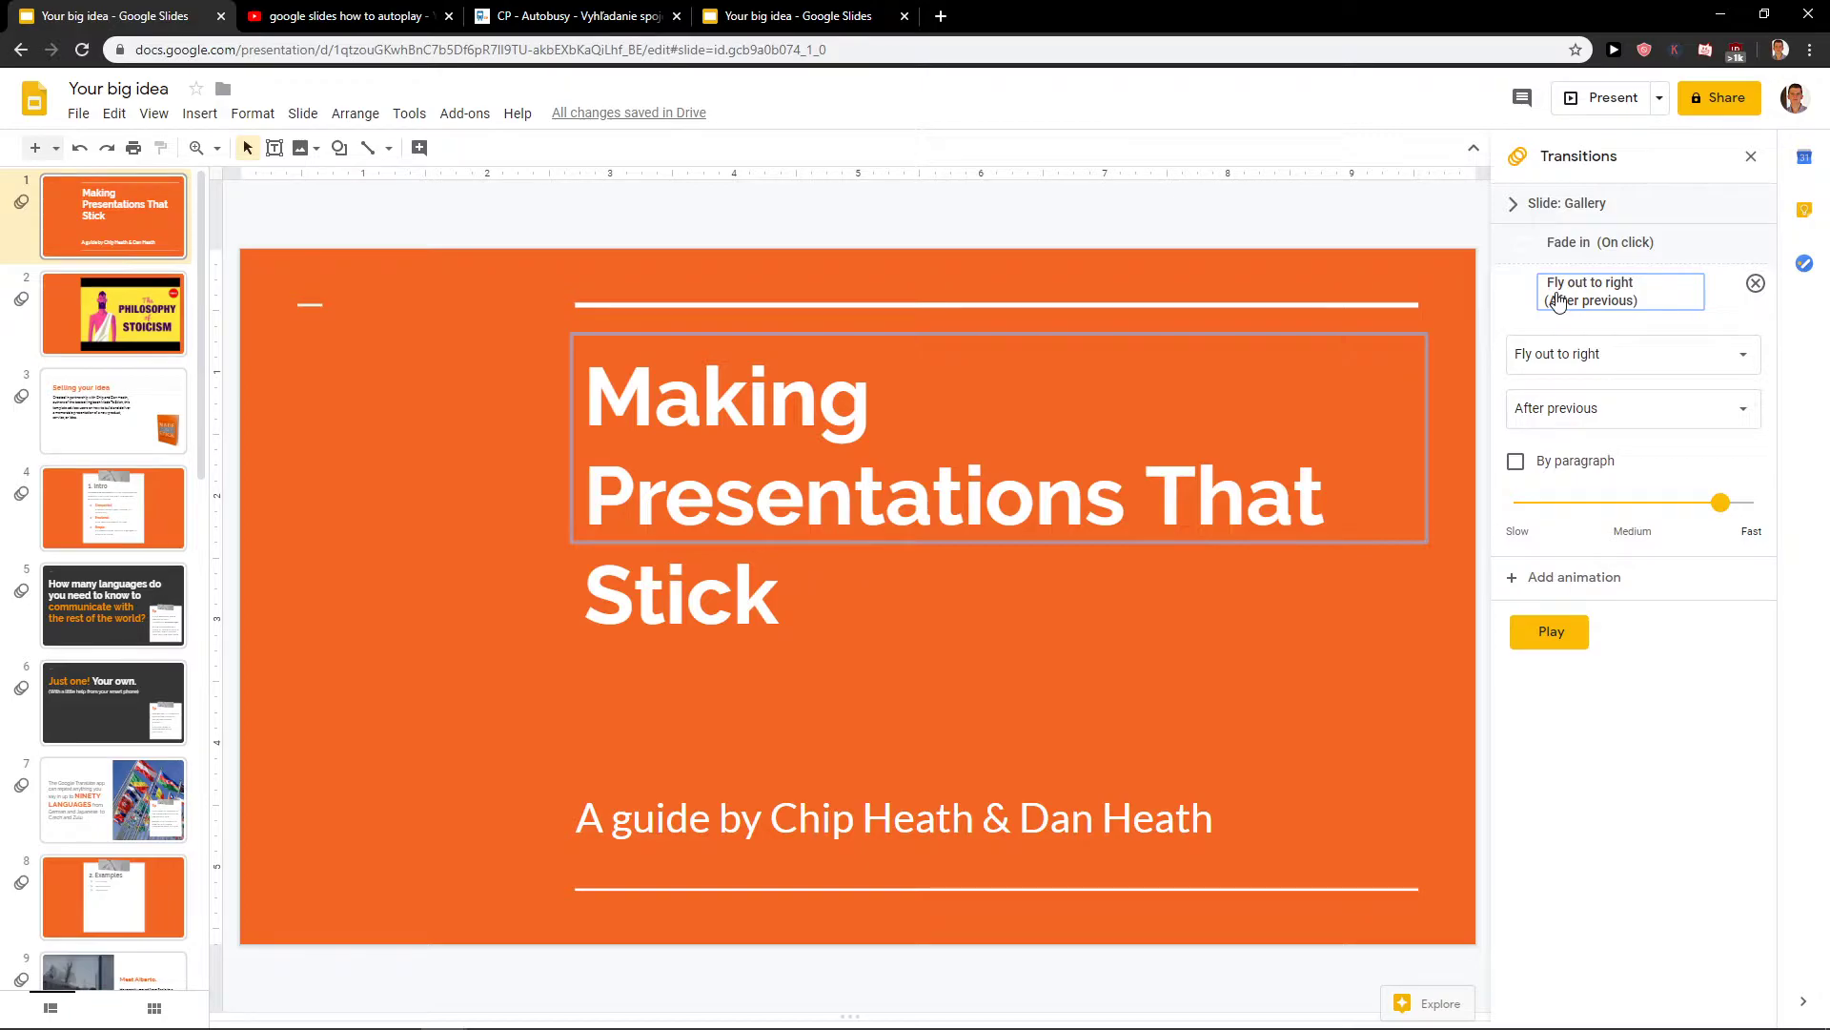
pyautogui.click(1574, 576)
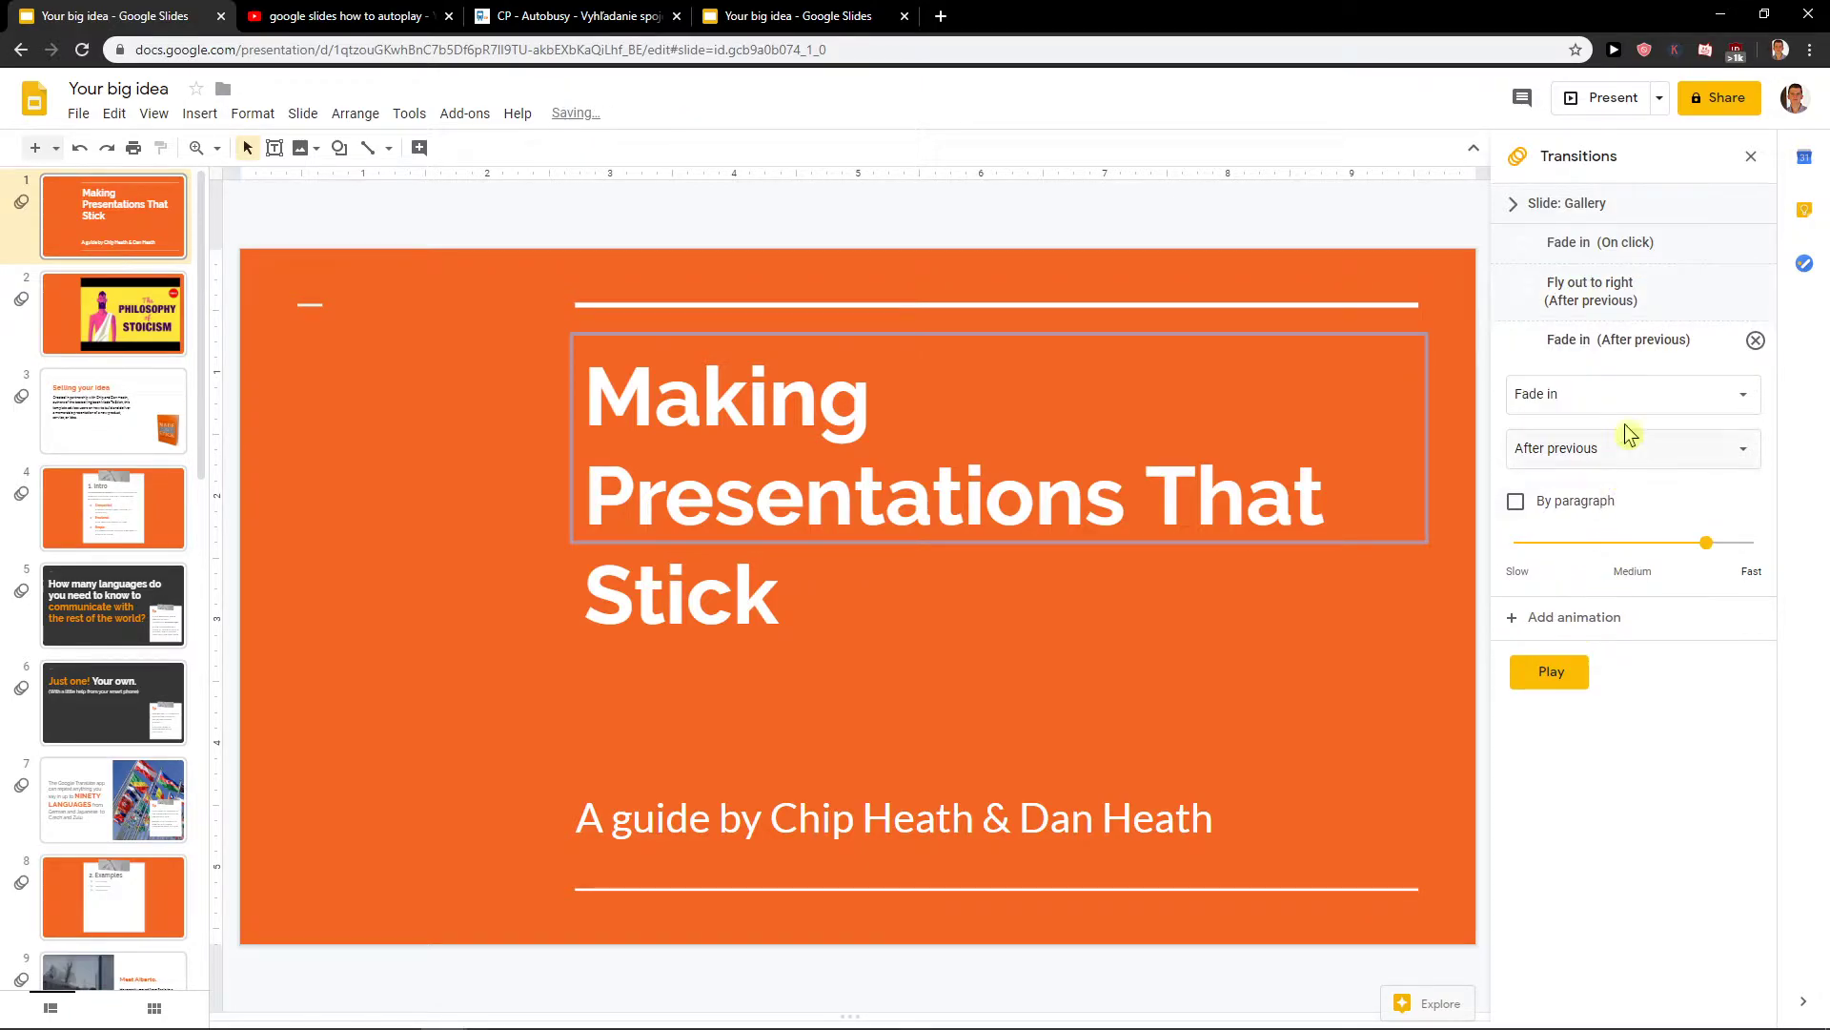
pyautogui.moveTo(1614, 341); pyautogui.dragTo(1640, 284)
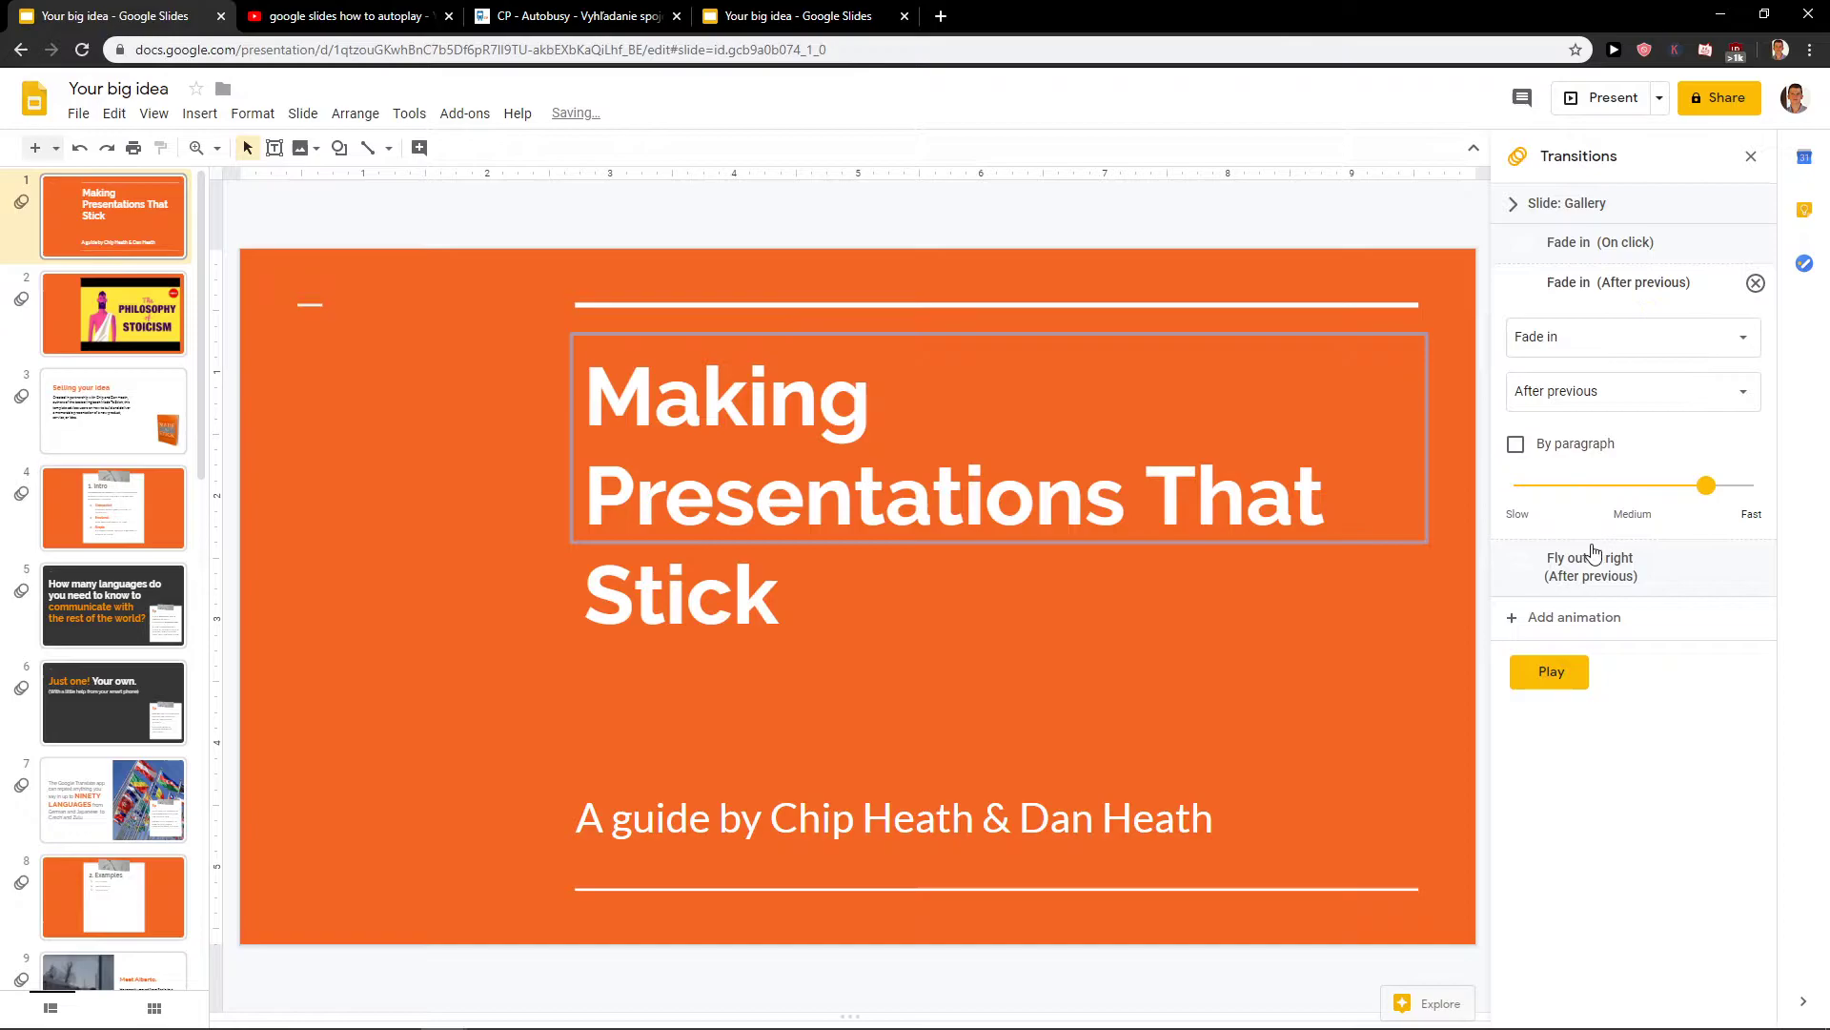
pyautogui.click(1592, 562)
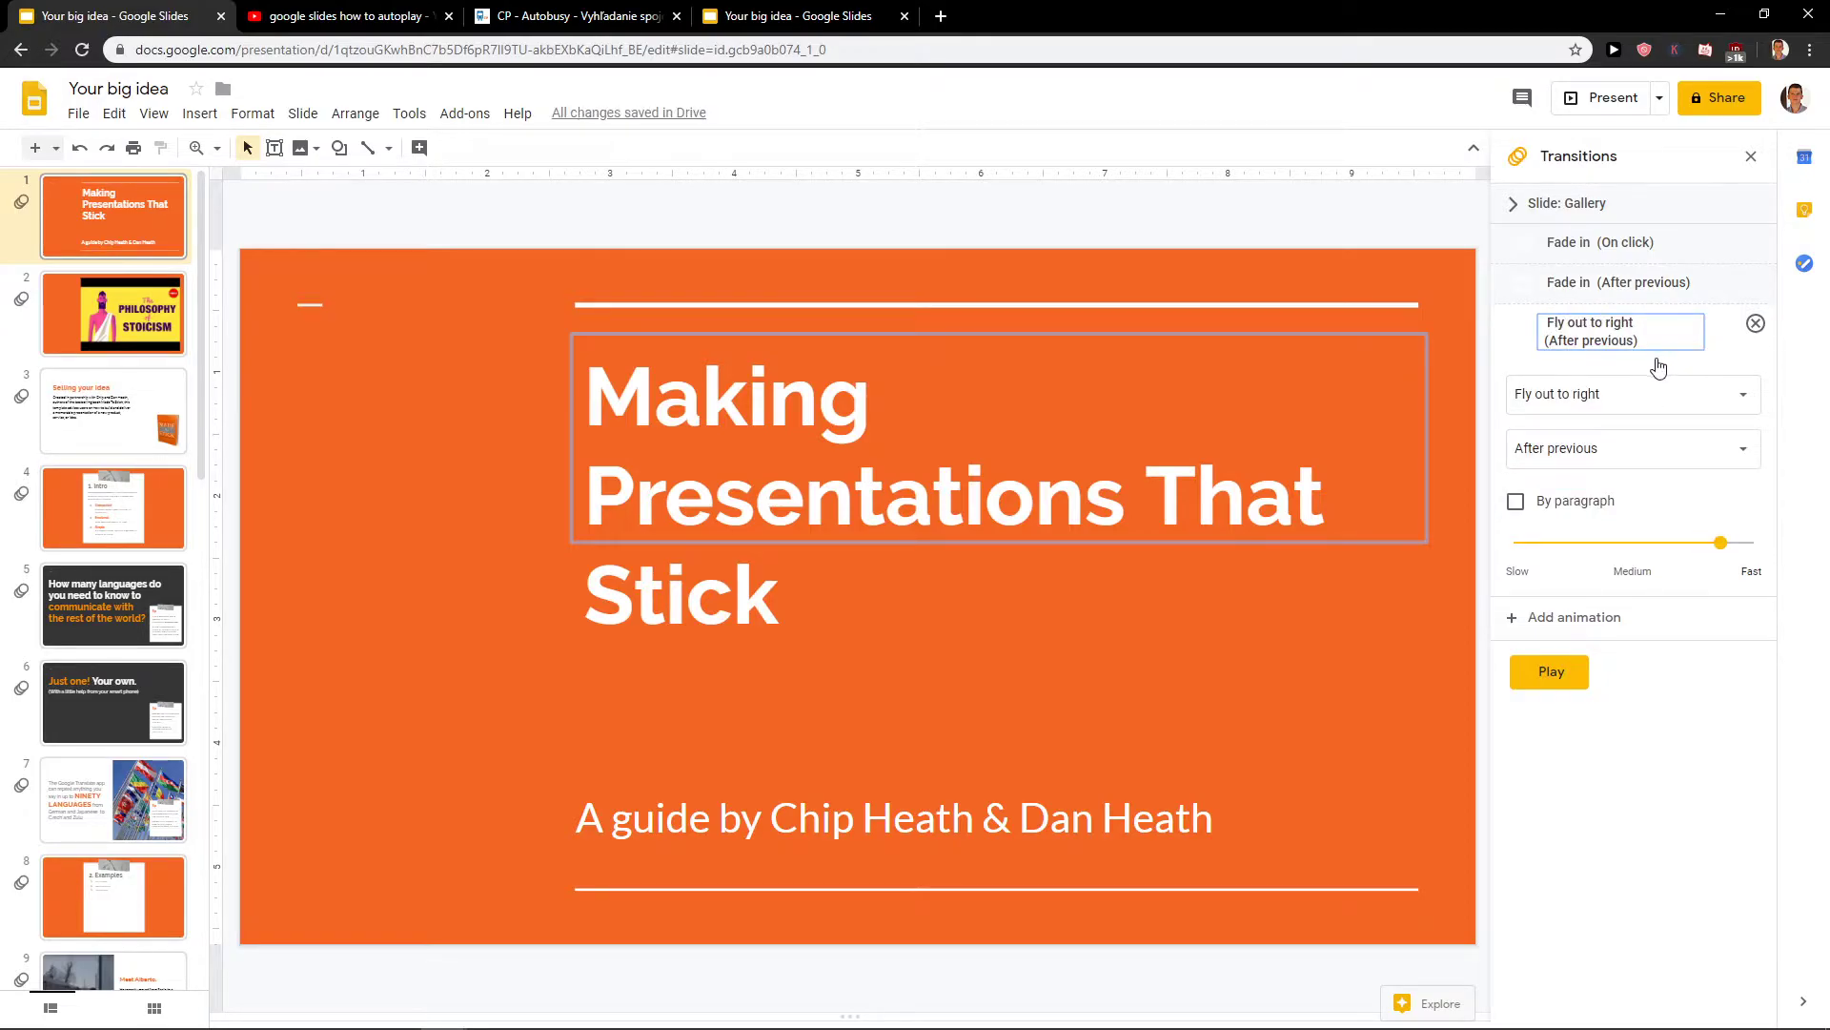
pyautogui.click(1658, 283)
# Delete the extra Fade in and set the title's Fly out to right to On click
pyautogui.click(1755, 283)
pyautogui.click(1665, 277)
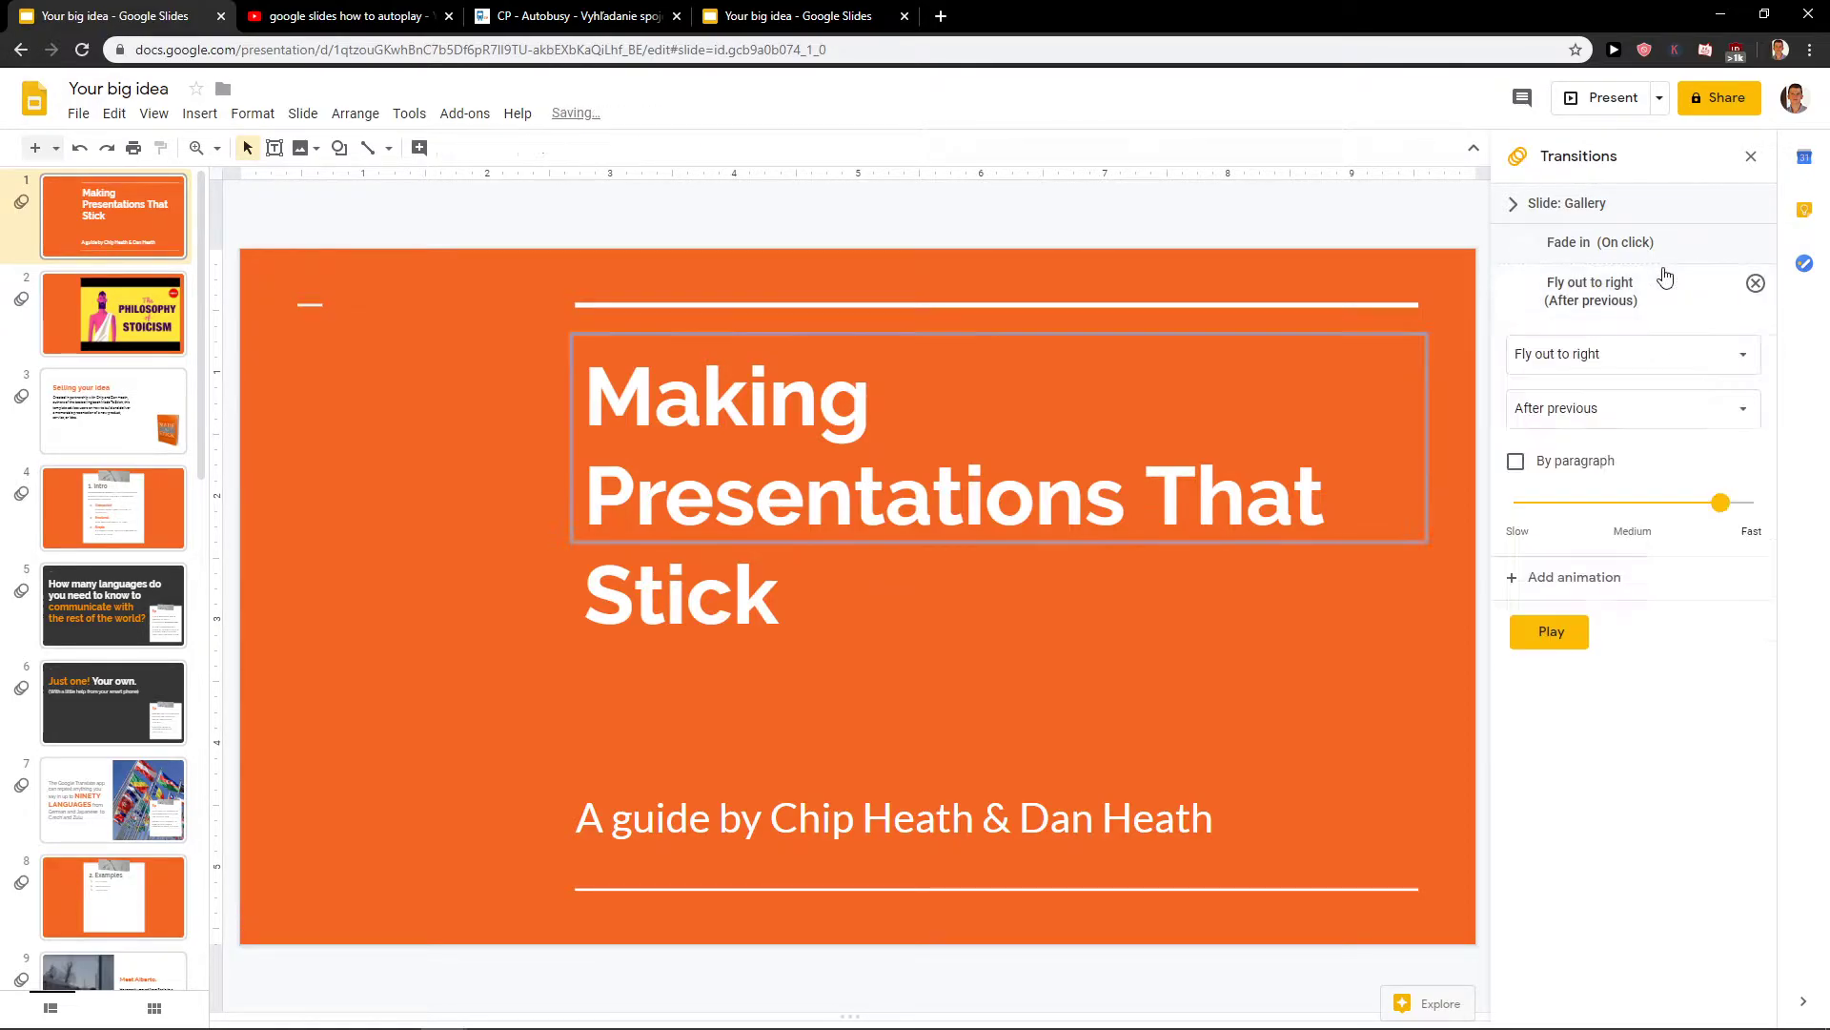
pyautogui.click(1627, 358)
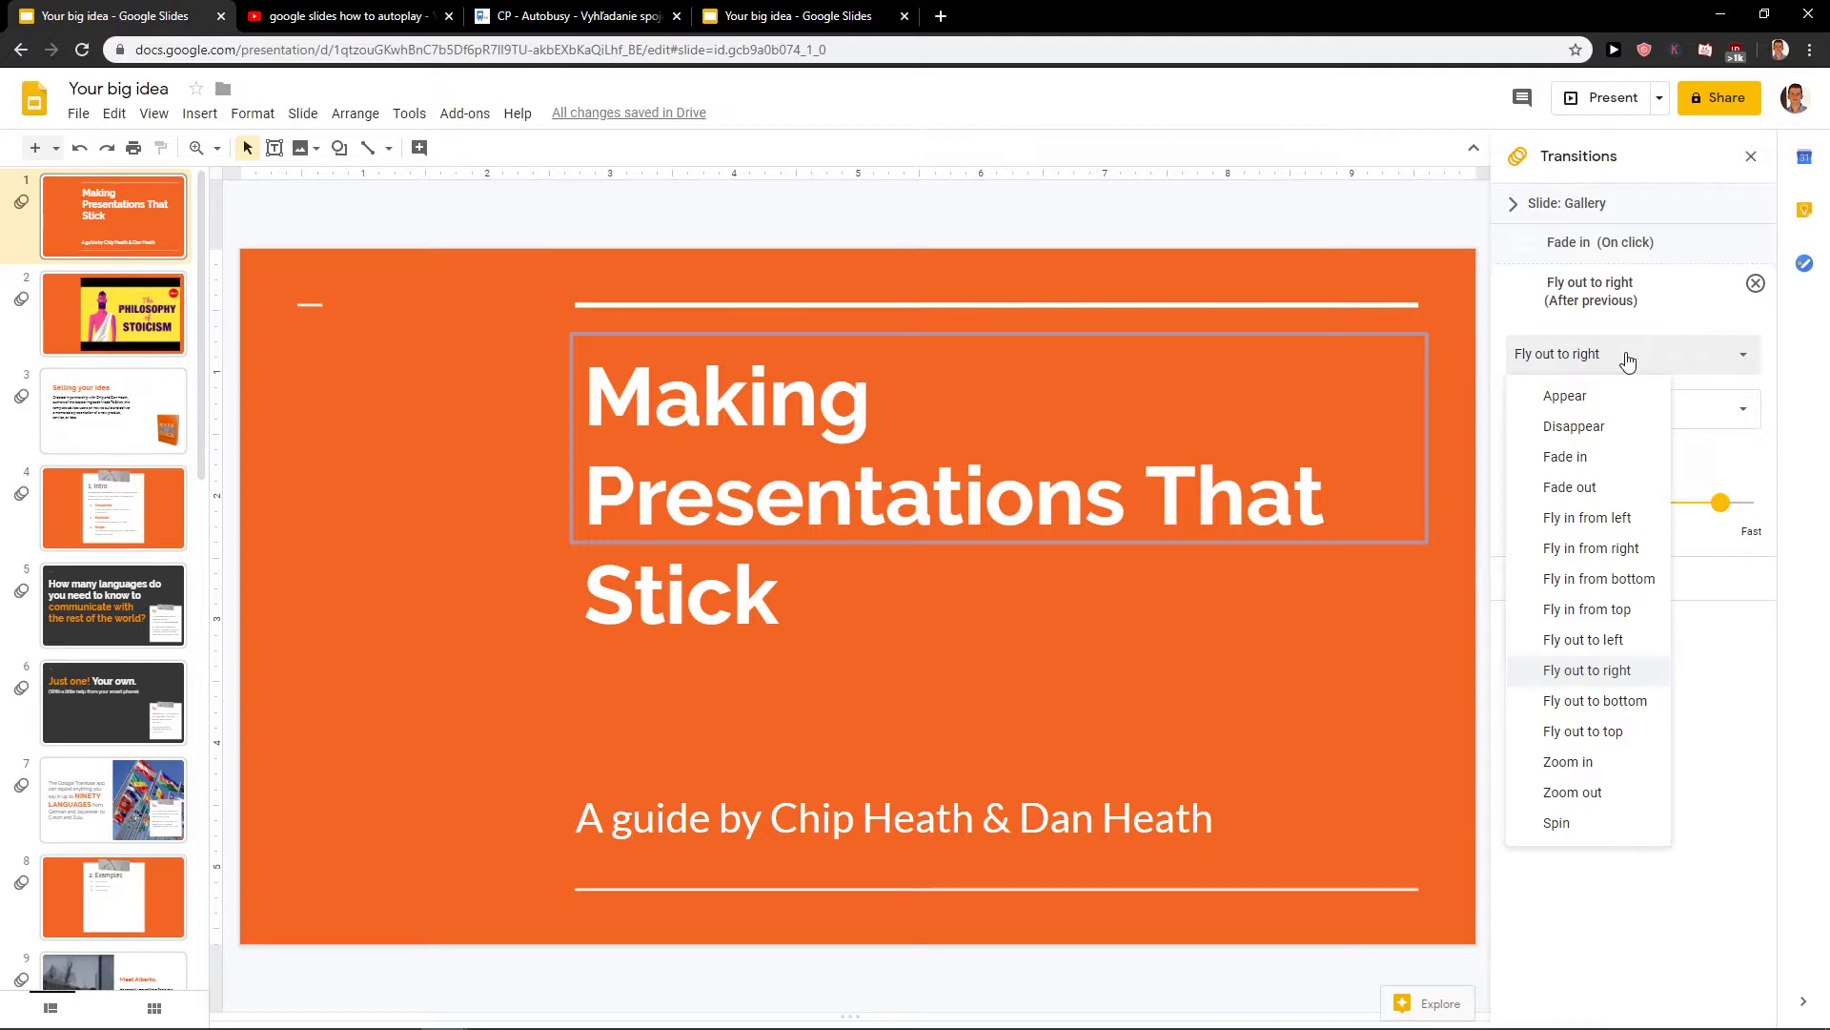
pyautogui.click(1628, 359)
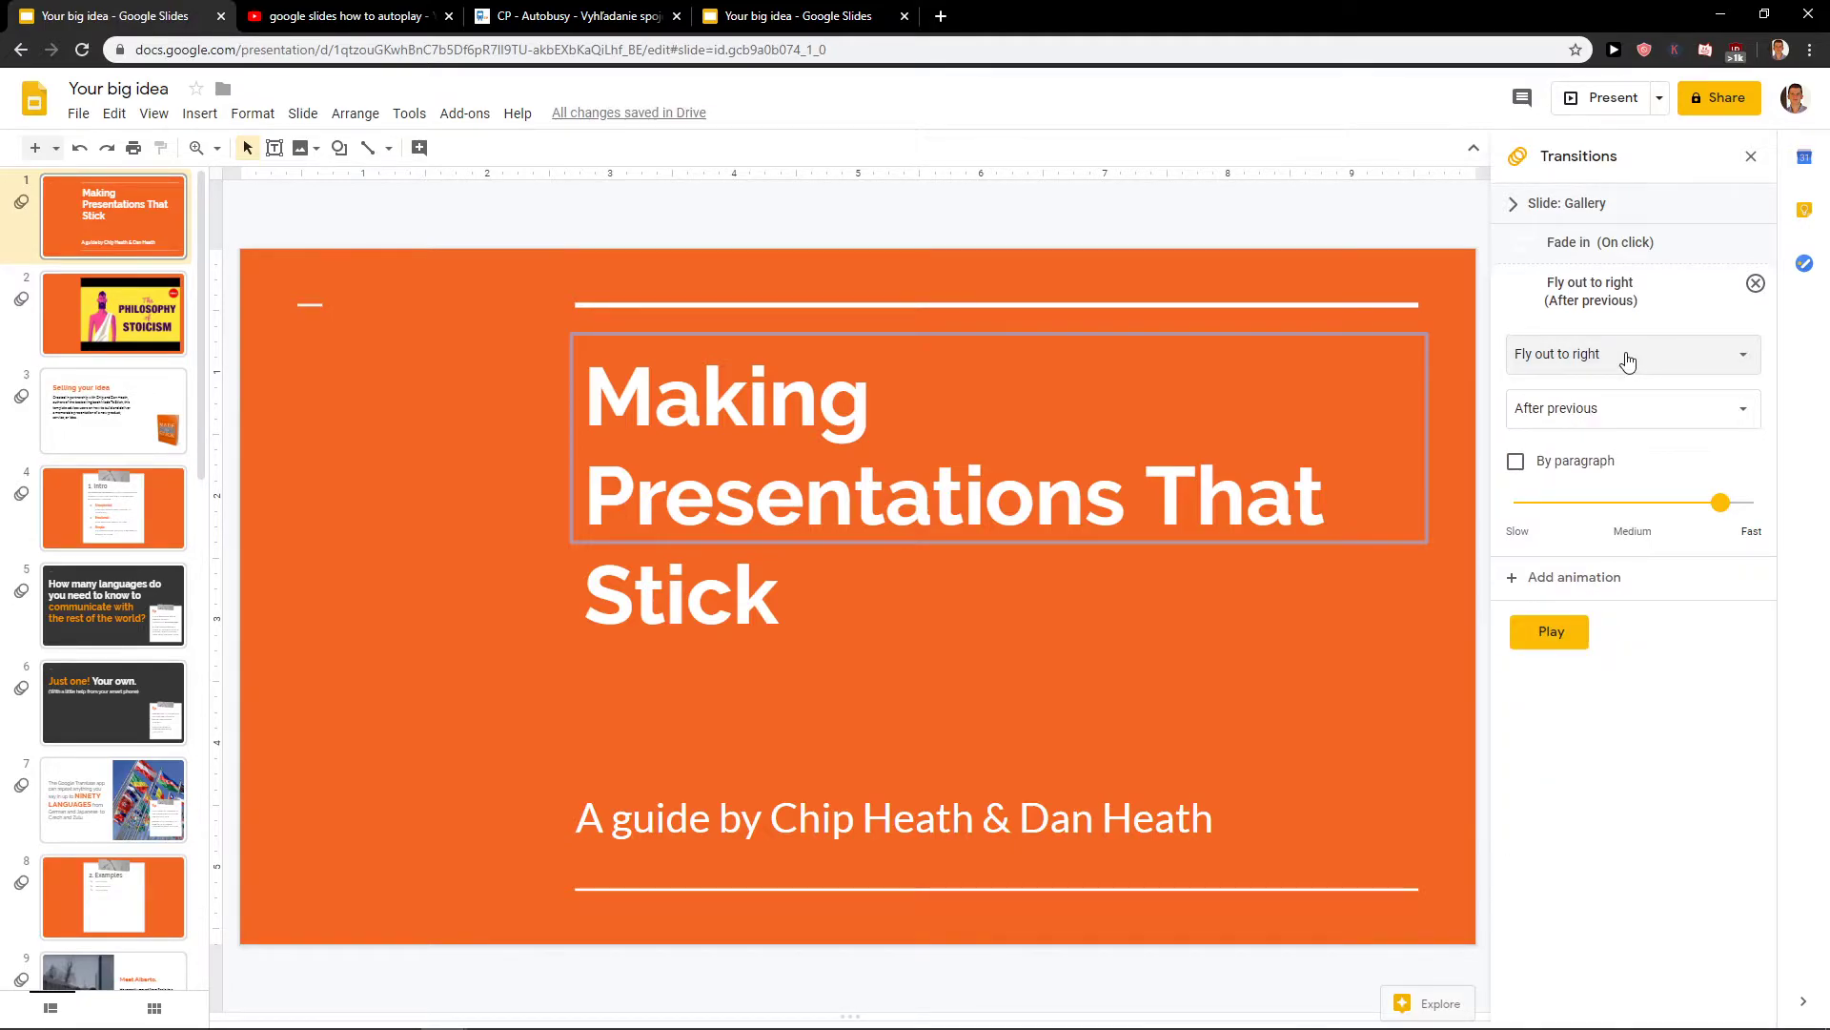
pyautogui.click(1632, 408)
pyautogui.click(1647, 445)
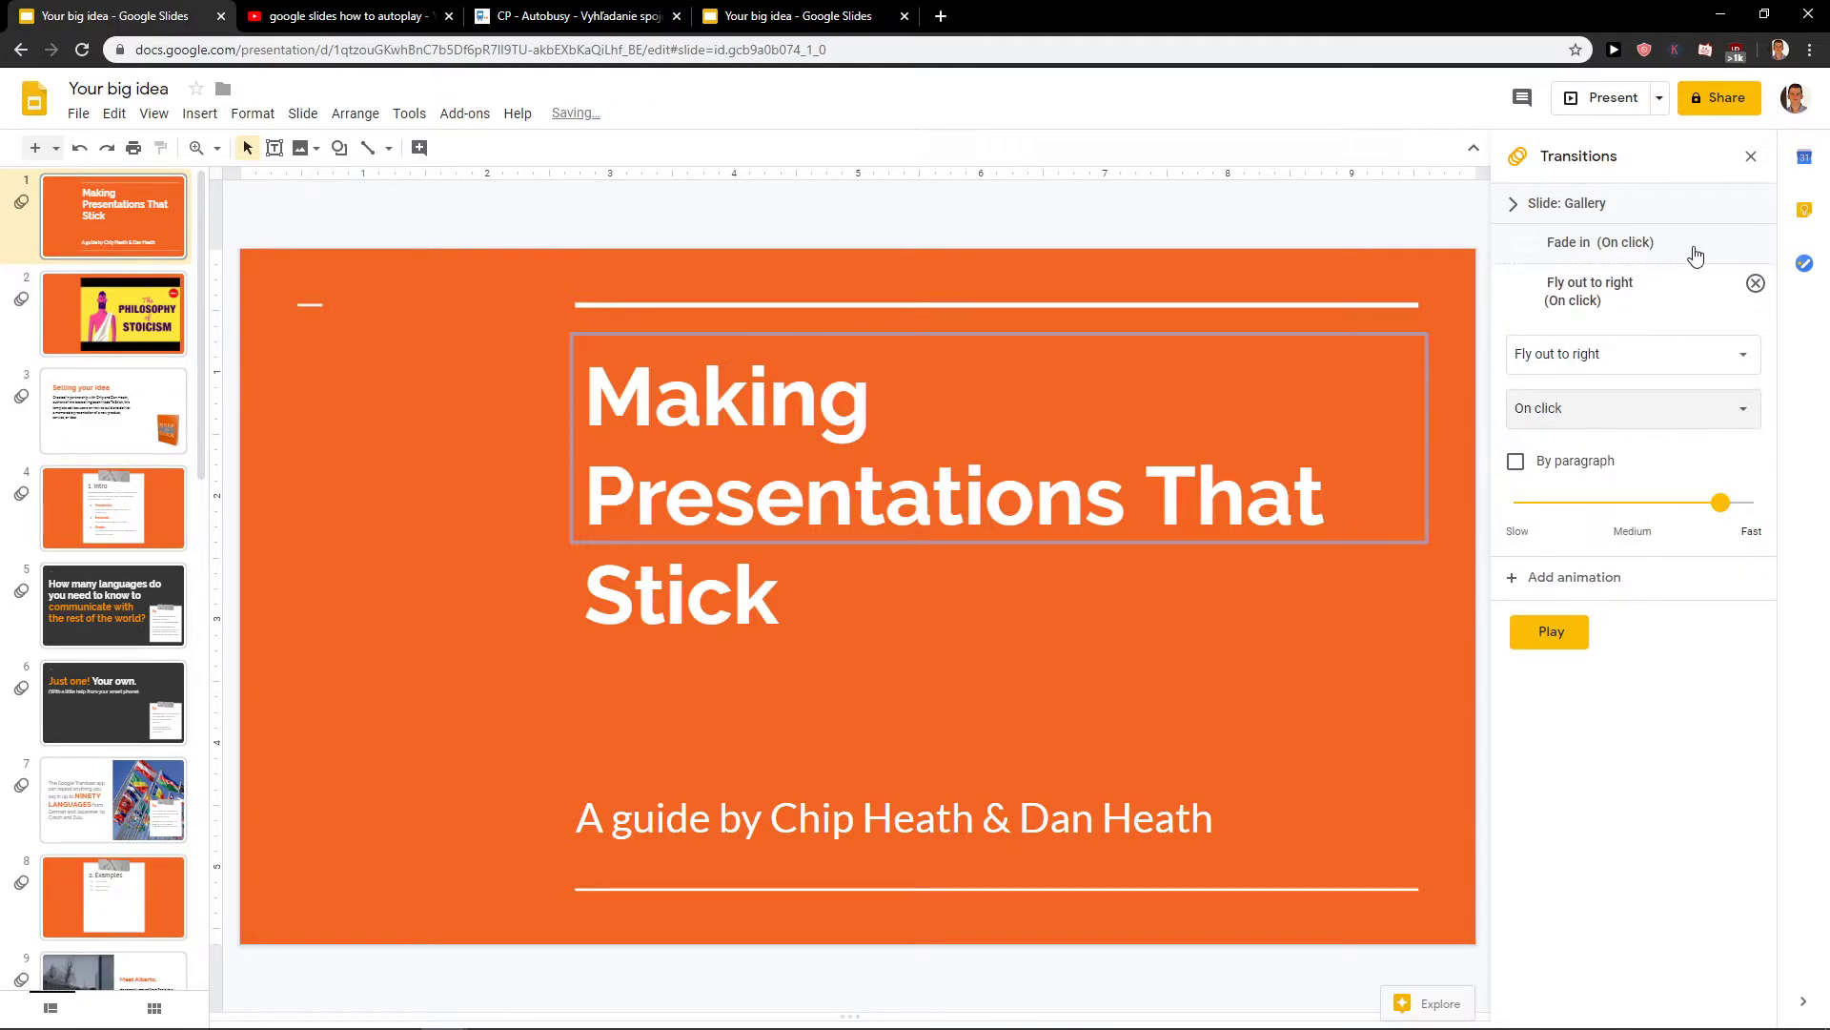
# Set the title's Fade in to start After previous
pyautogui.click(1695, 256)
pyautogui.click(1591, 296)
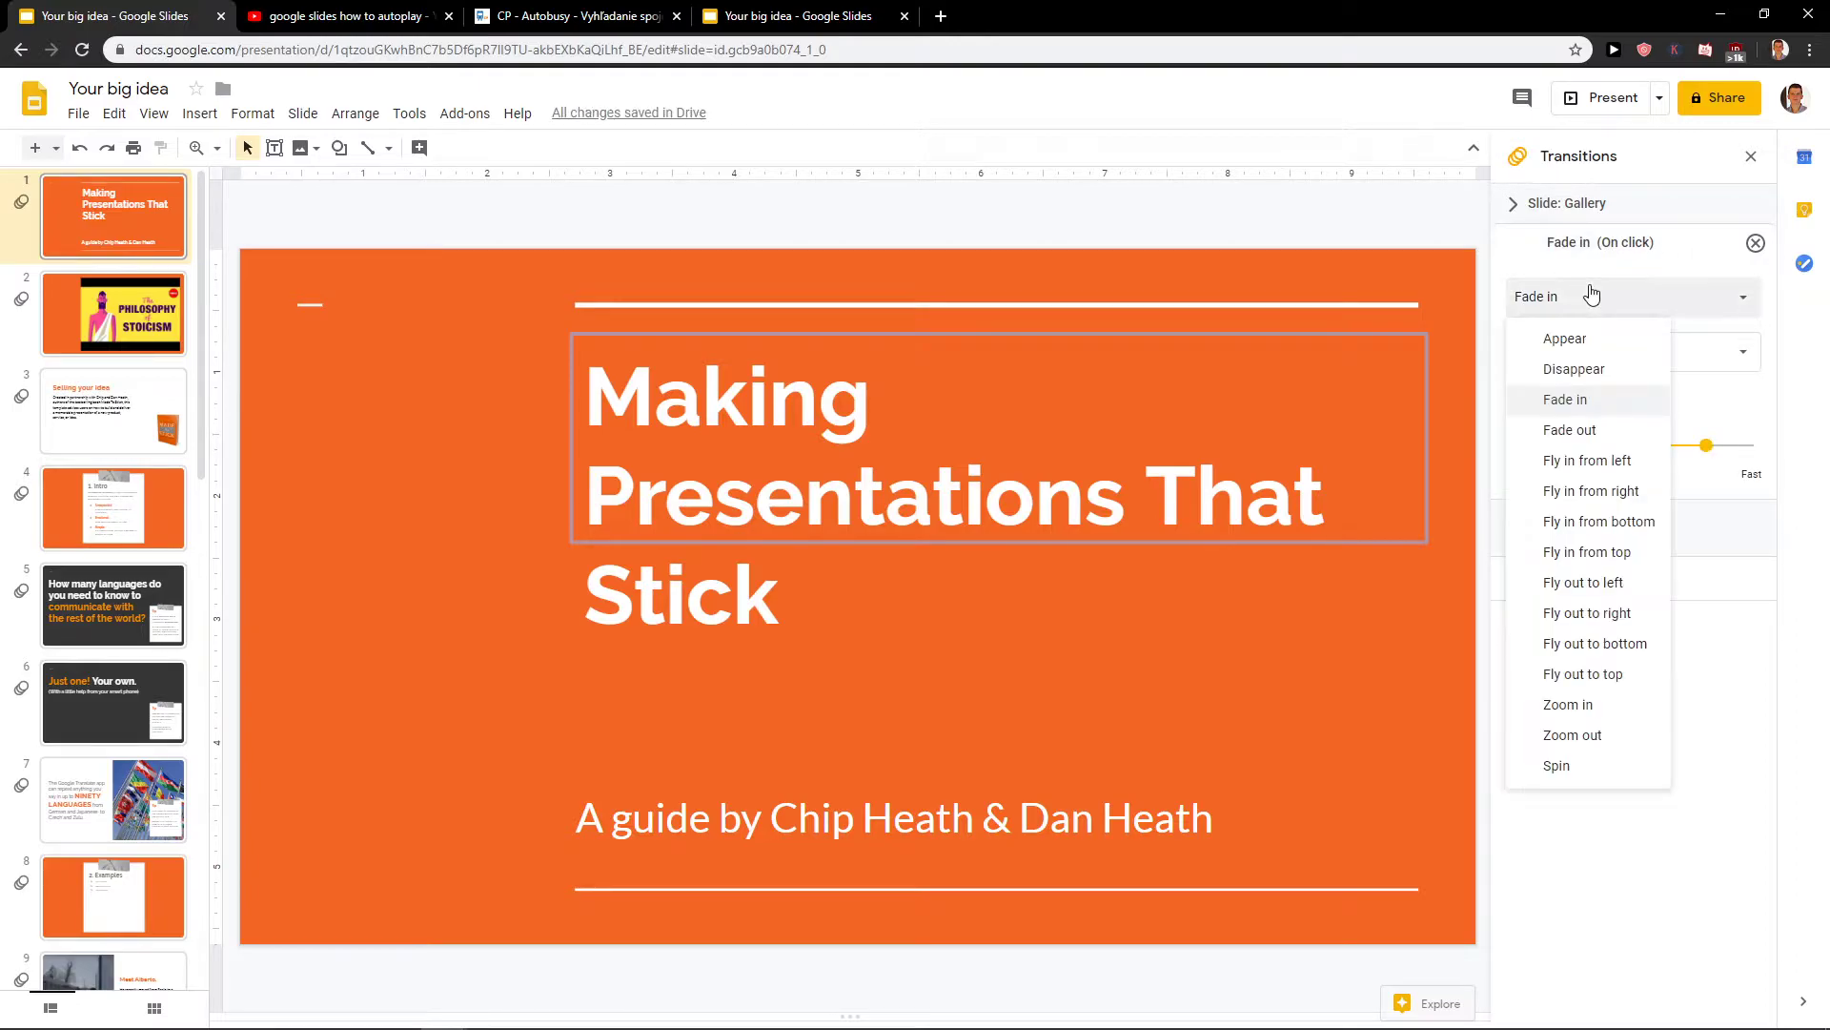
pyautogui.click(1591, 296)
pyautogui.click(1553, 358)
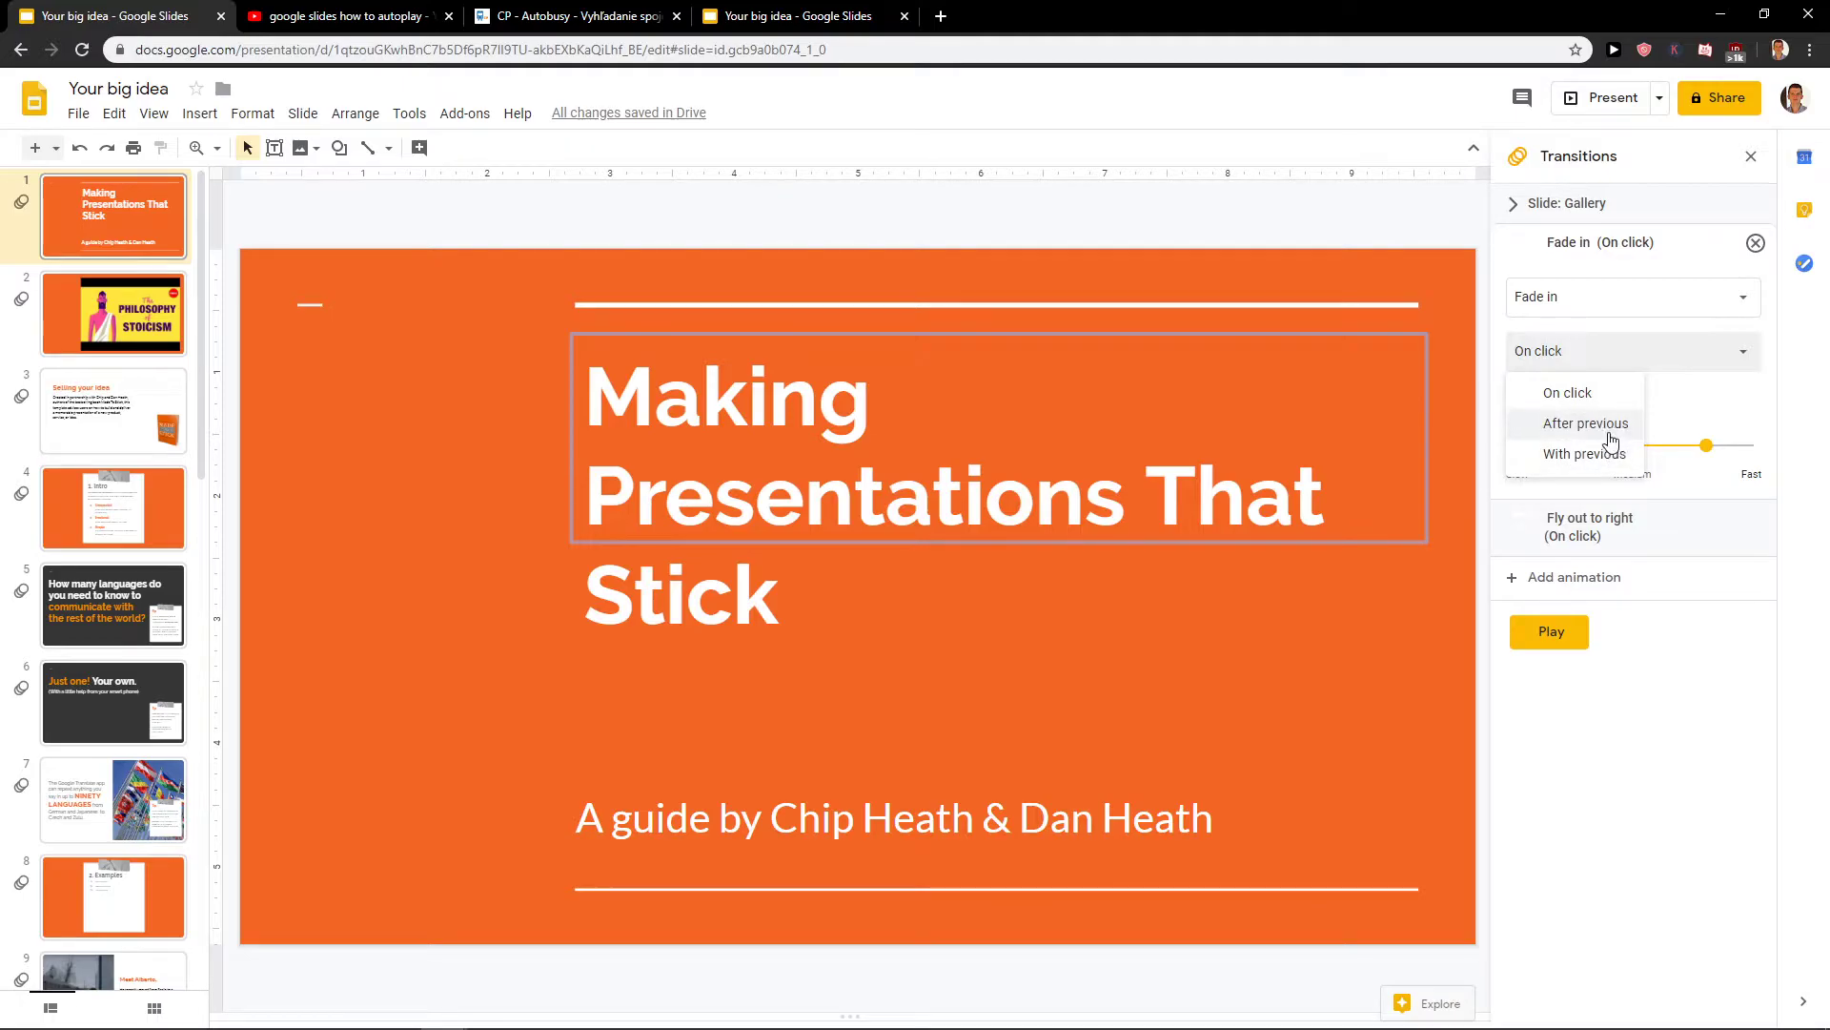
pyautogui.click(1618, 438)
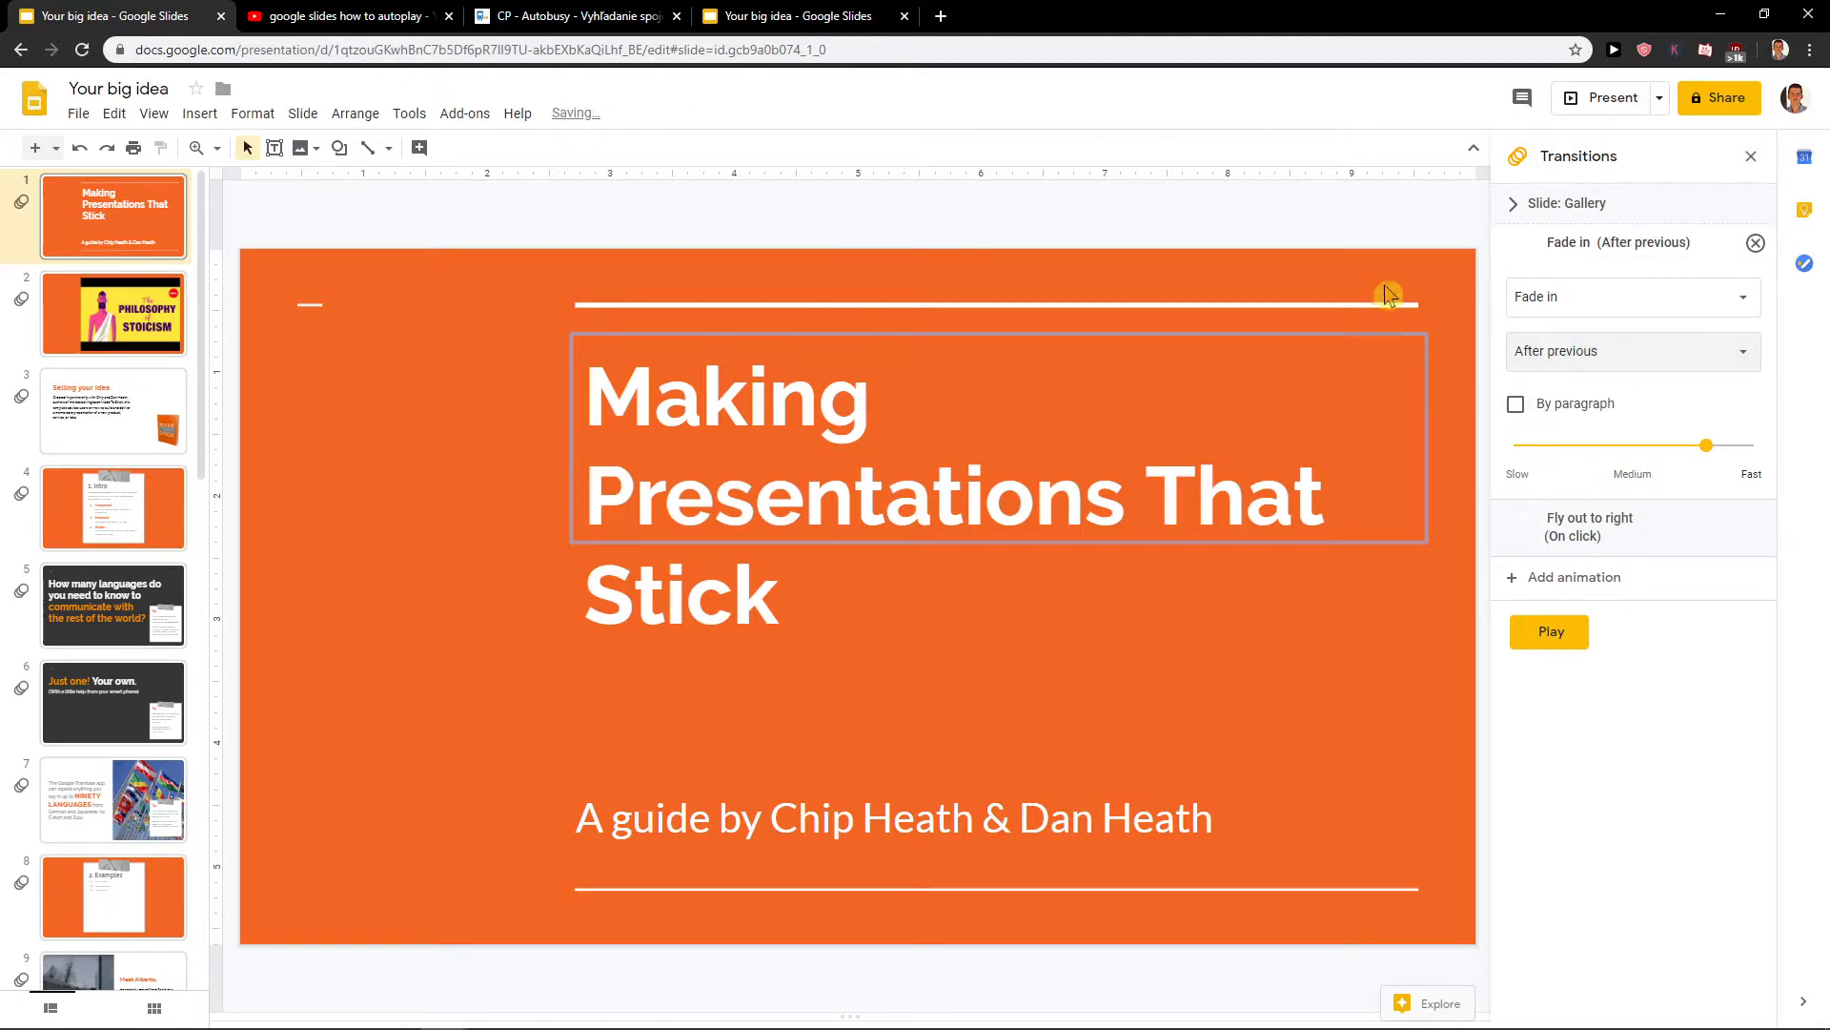
pyautogui.click(1583, 355)
pyautogui.click(1577, 353)
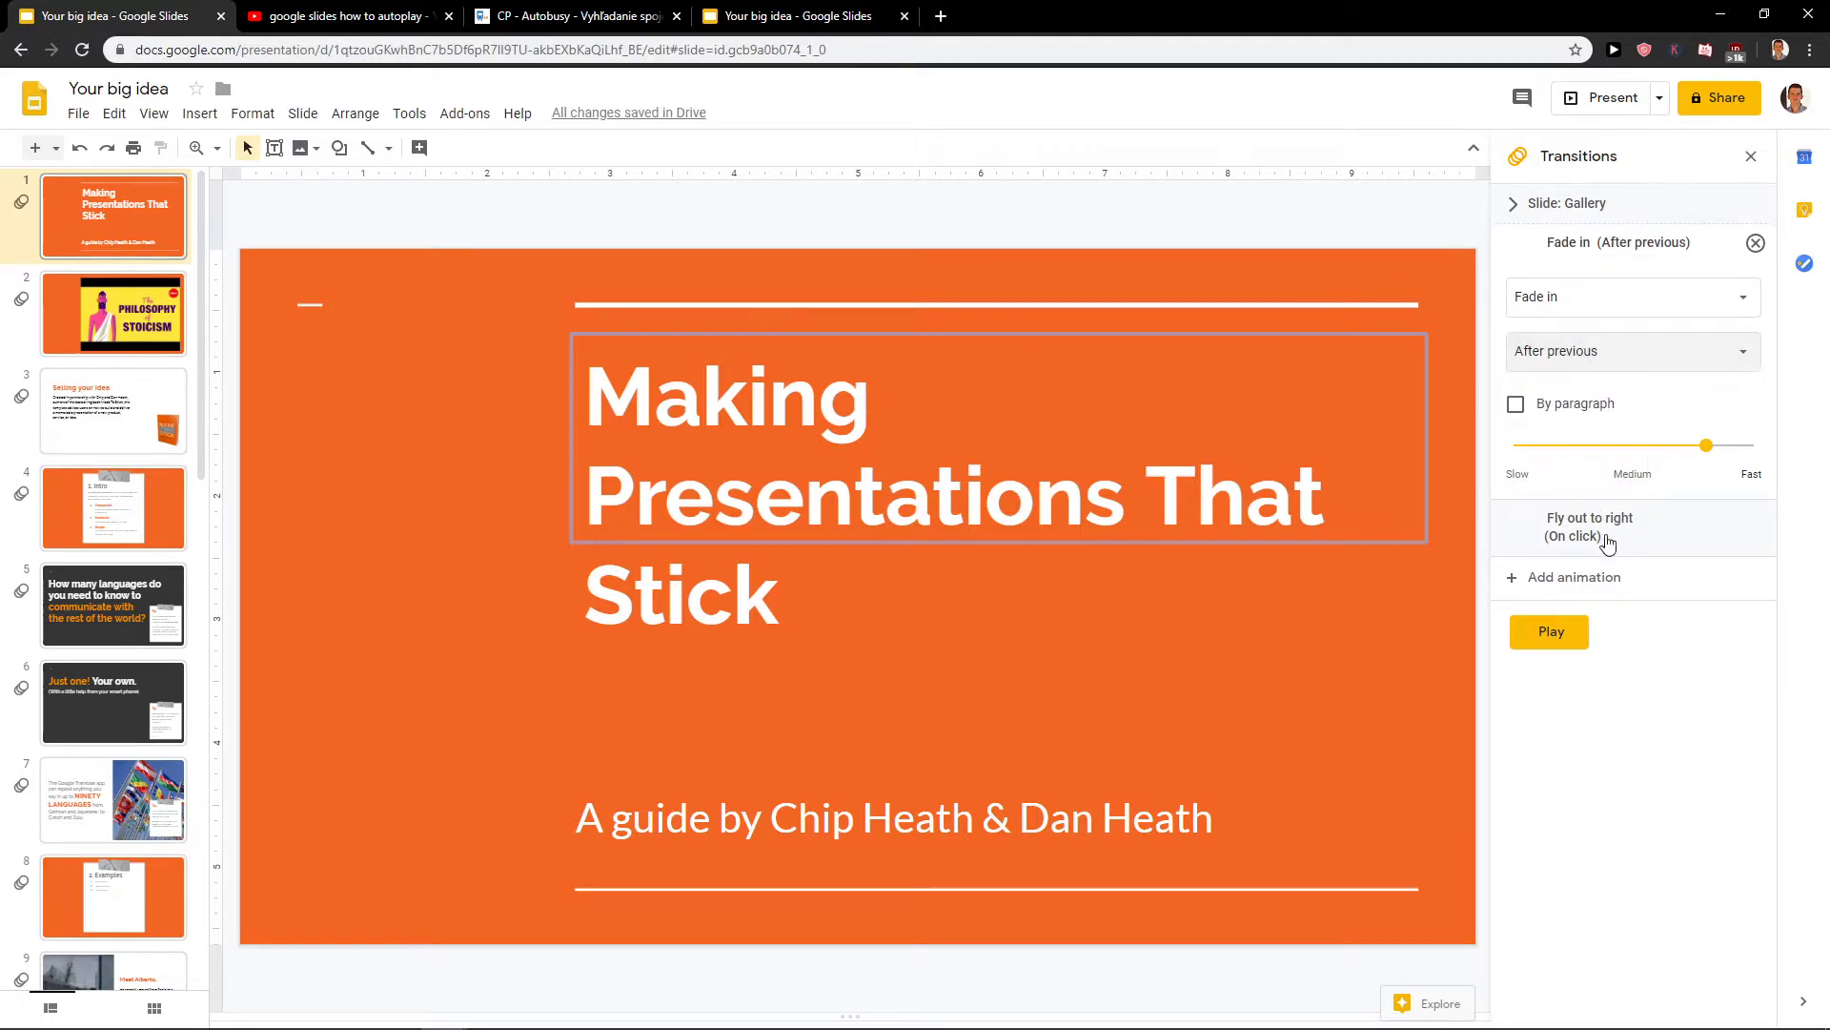
pyautogui.click(1616, 532)
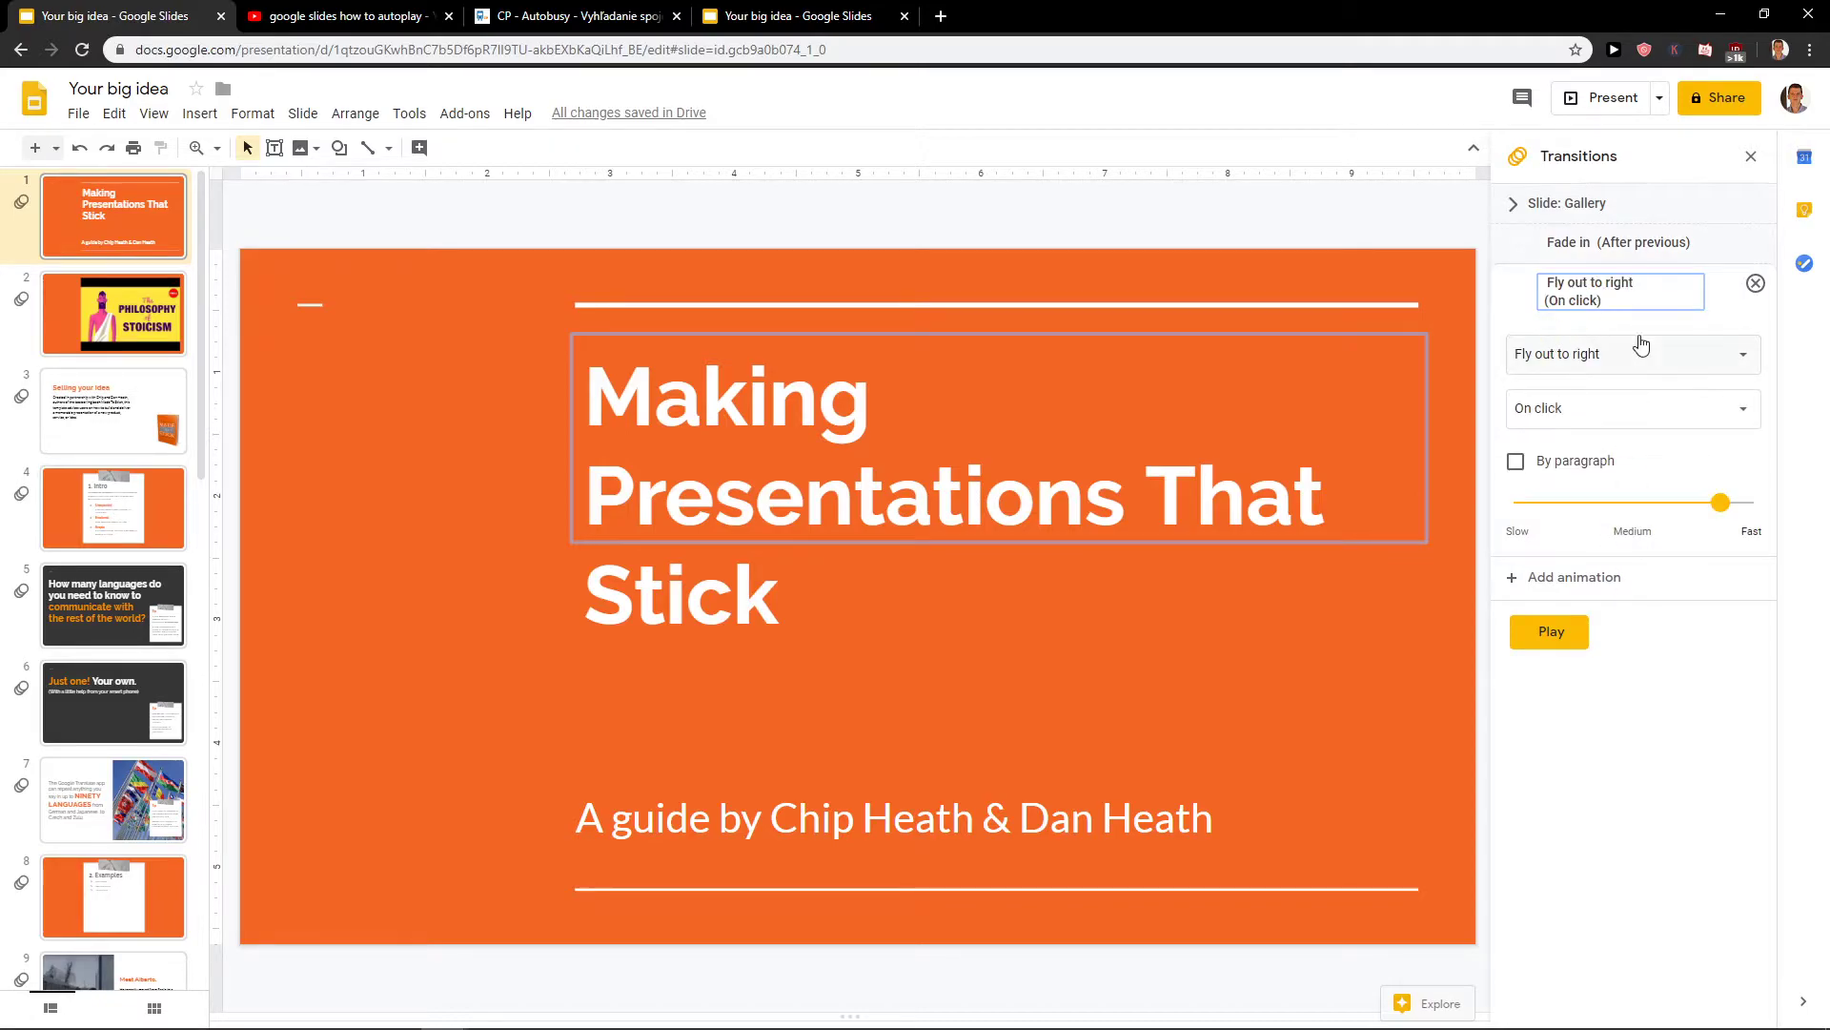
pyautogui.click(1549, 633)
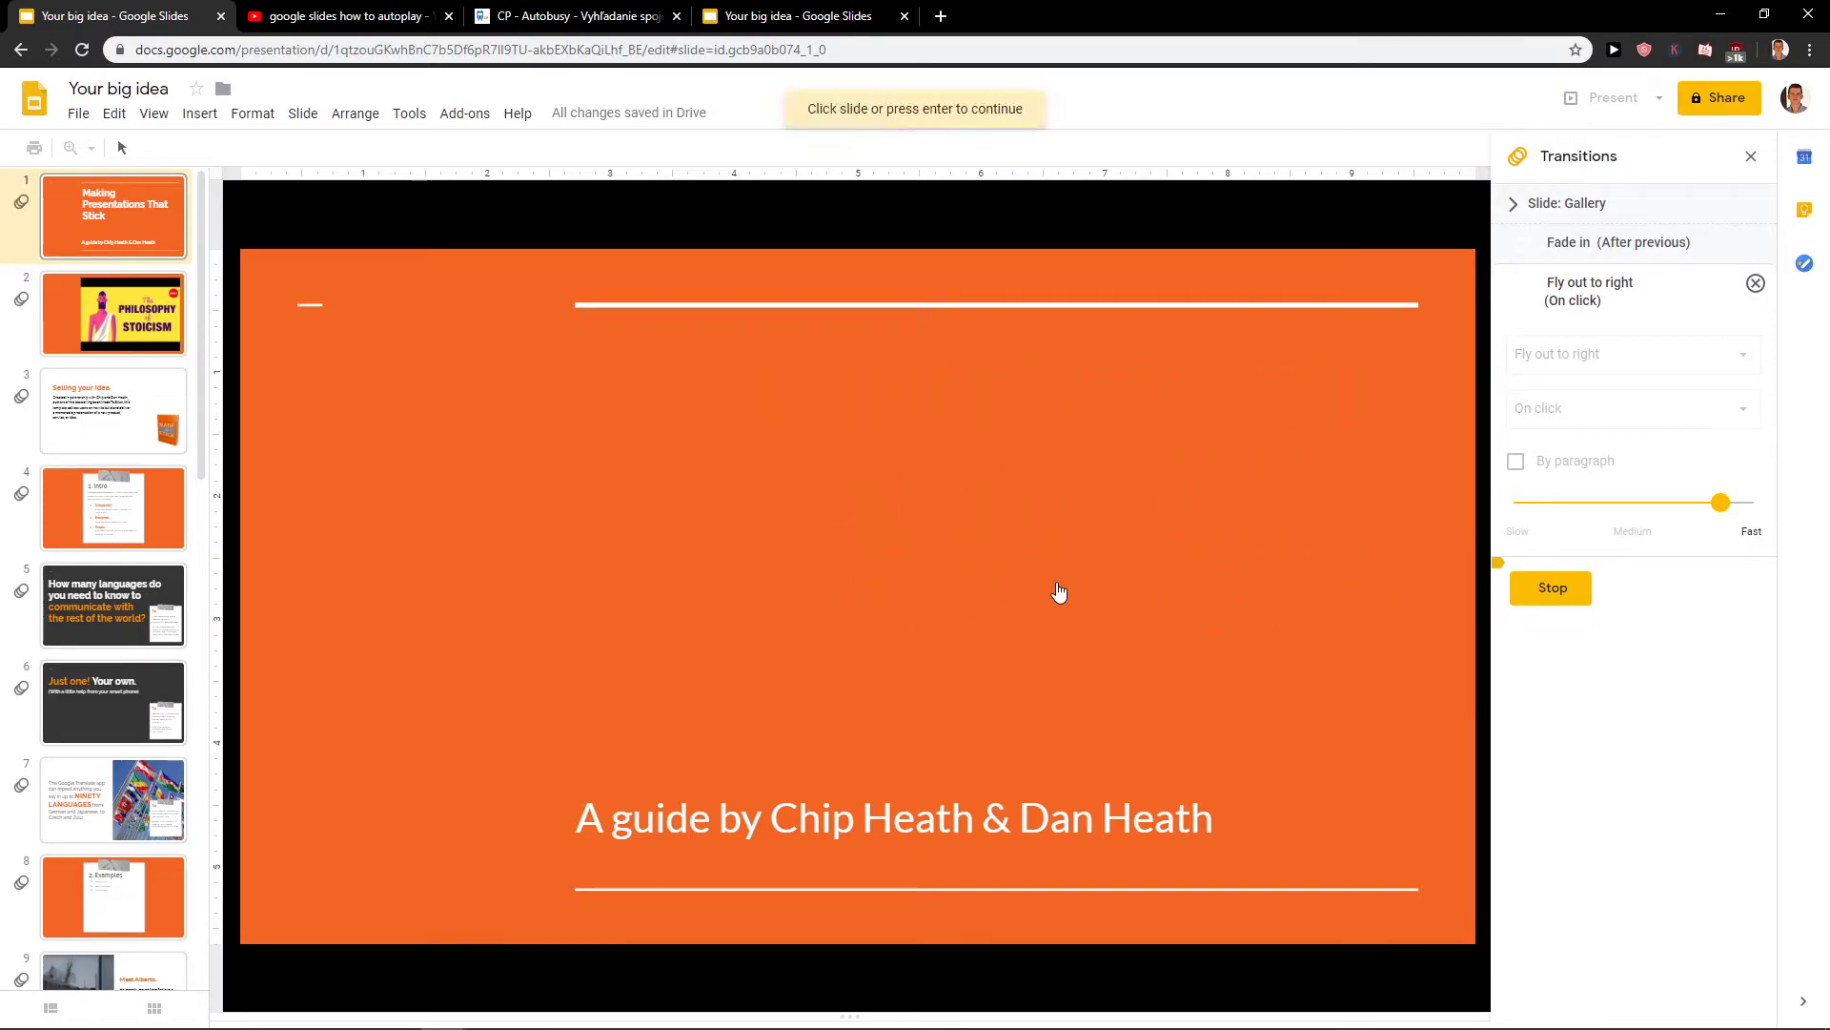
pyautogui.click(971, 627)
# Select the subtitle and add a Fade in animation to it
pyautogui.click(951, 820)
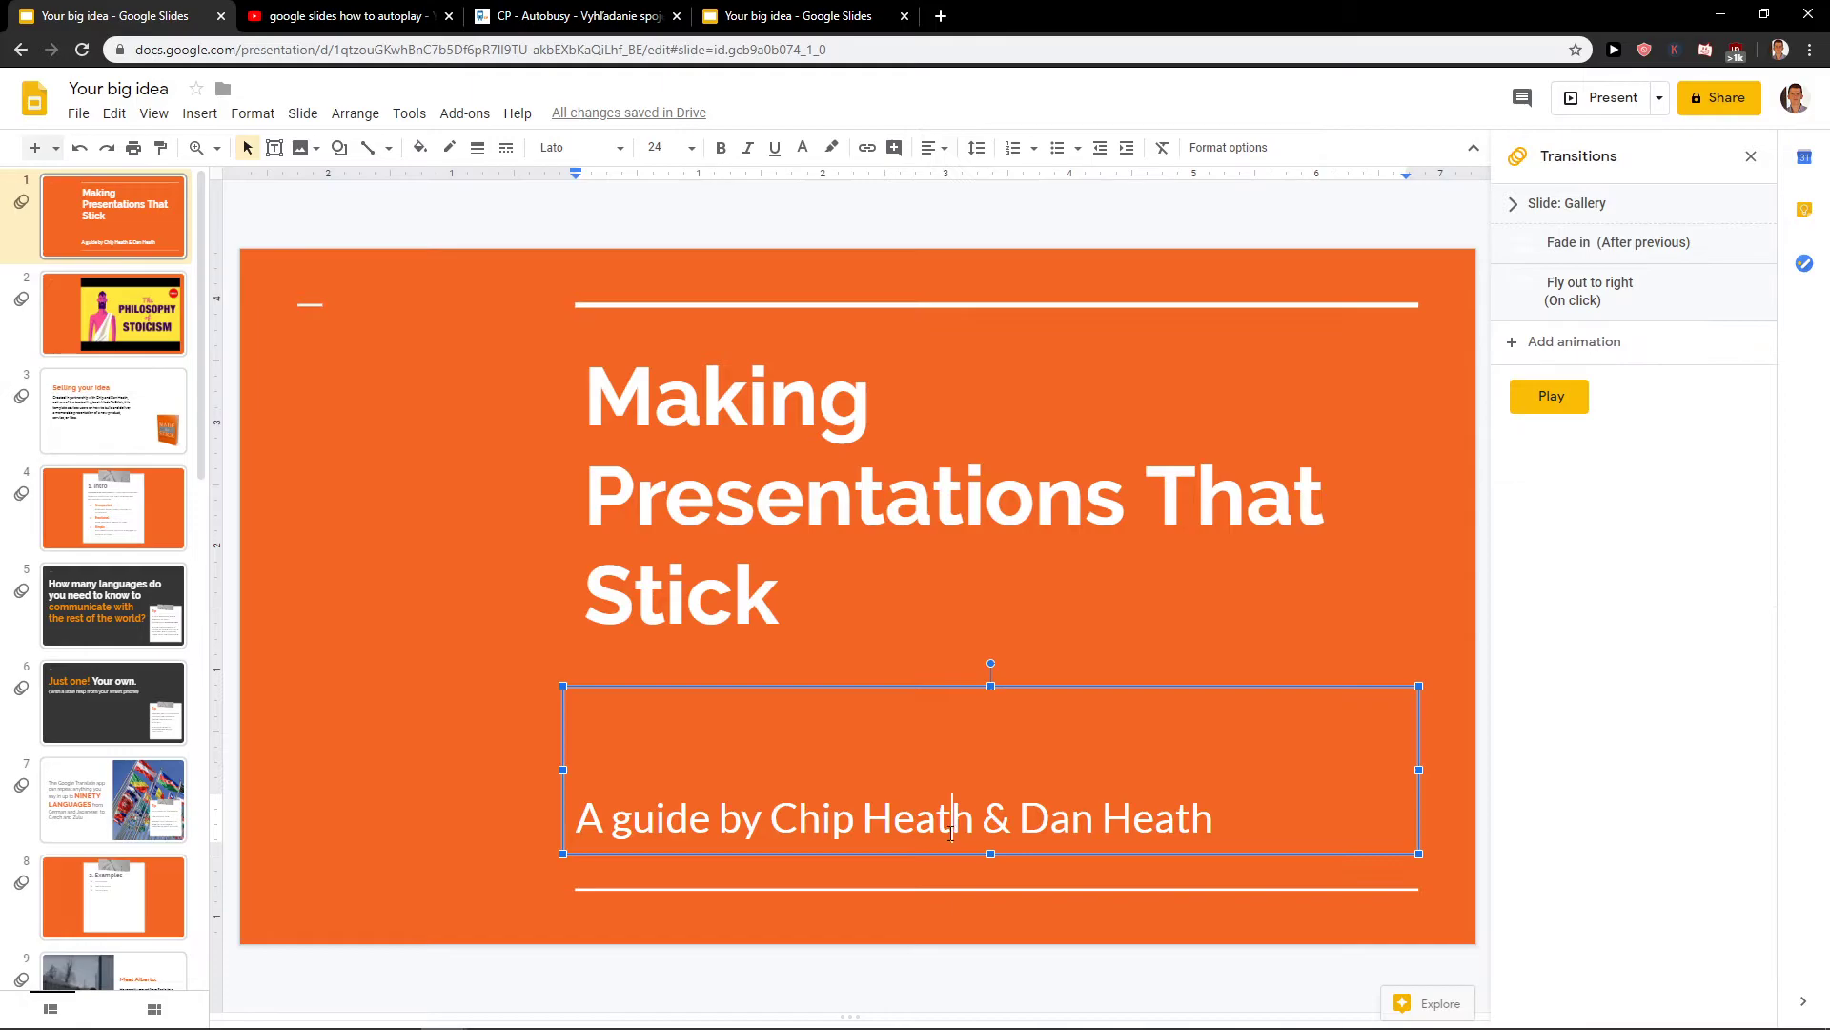
pyautogui.click(851, 510)
pyautogui.click(773, 805)
pyautogui.click(1551, 364)
pyautogui.click(1618, 394)
# Set the subtitle Fade in to With previous and move it above the title's Fly out to right
pyautogui.click(1582, 450)
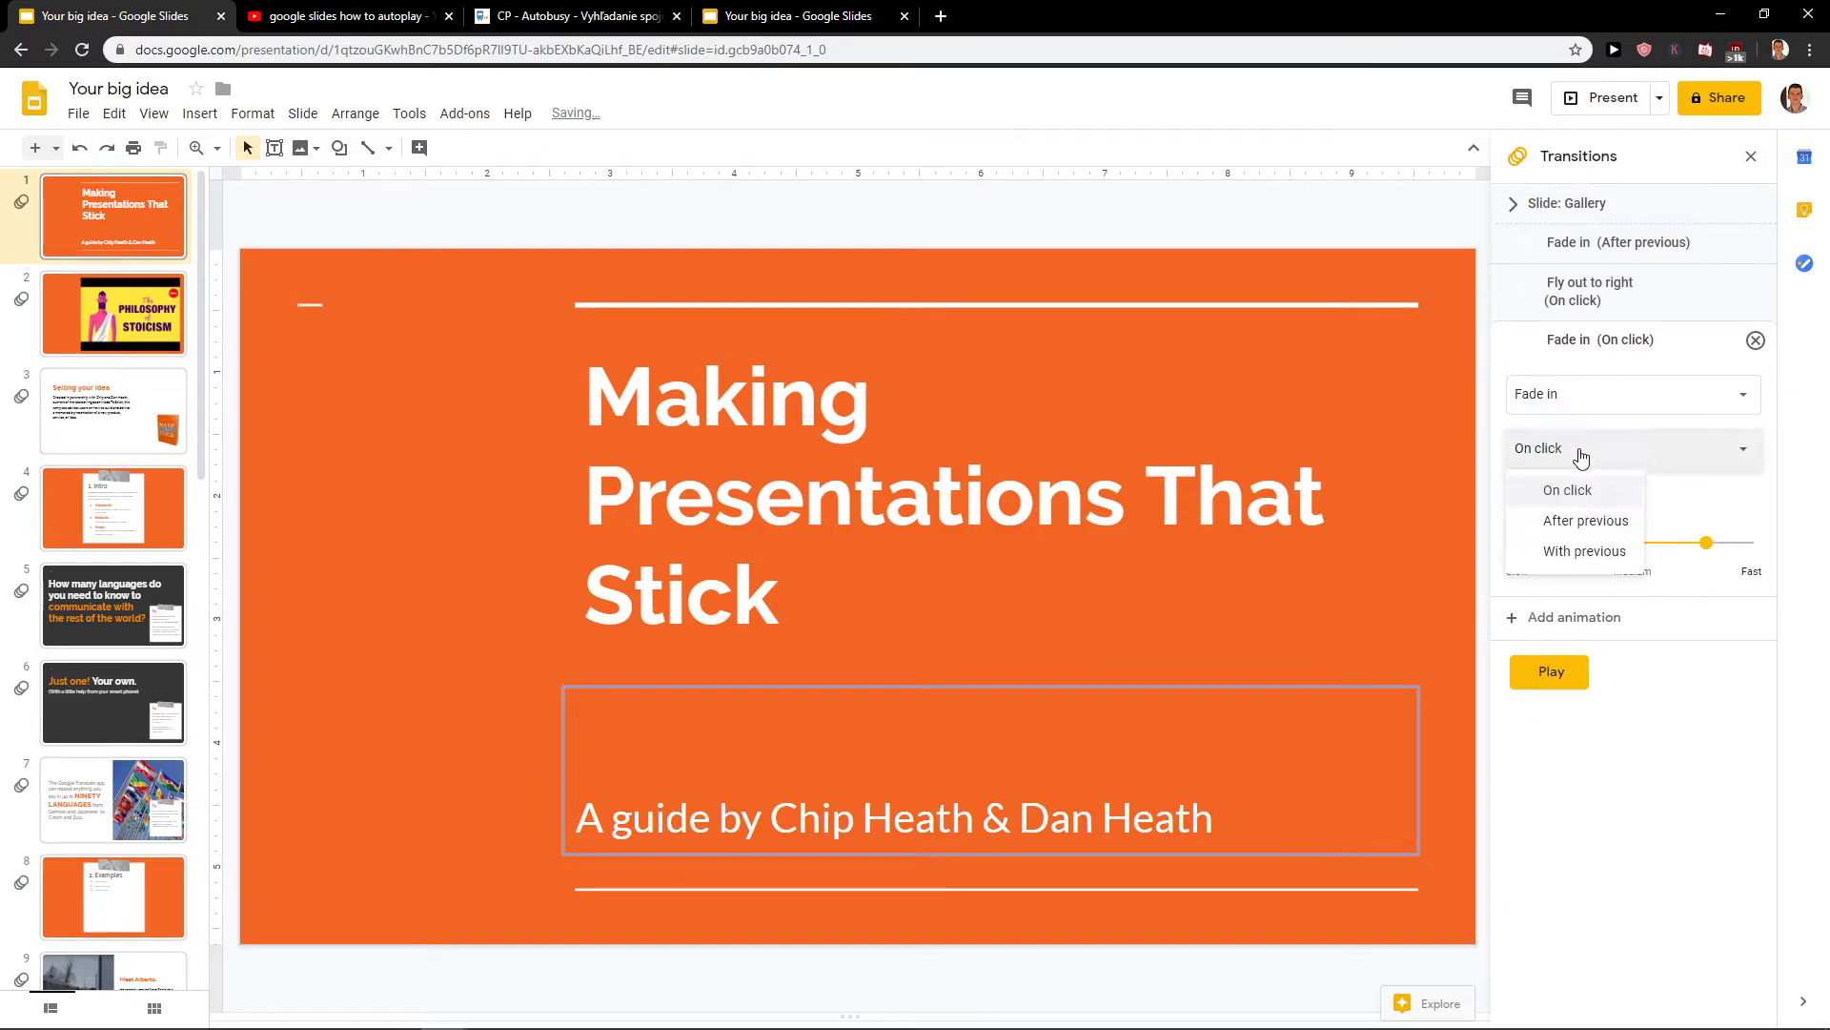
pyautogui.click(1587, 447)
pyautogui.click(1589, 447)
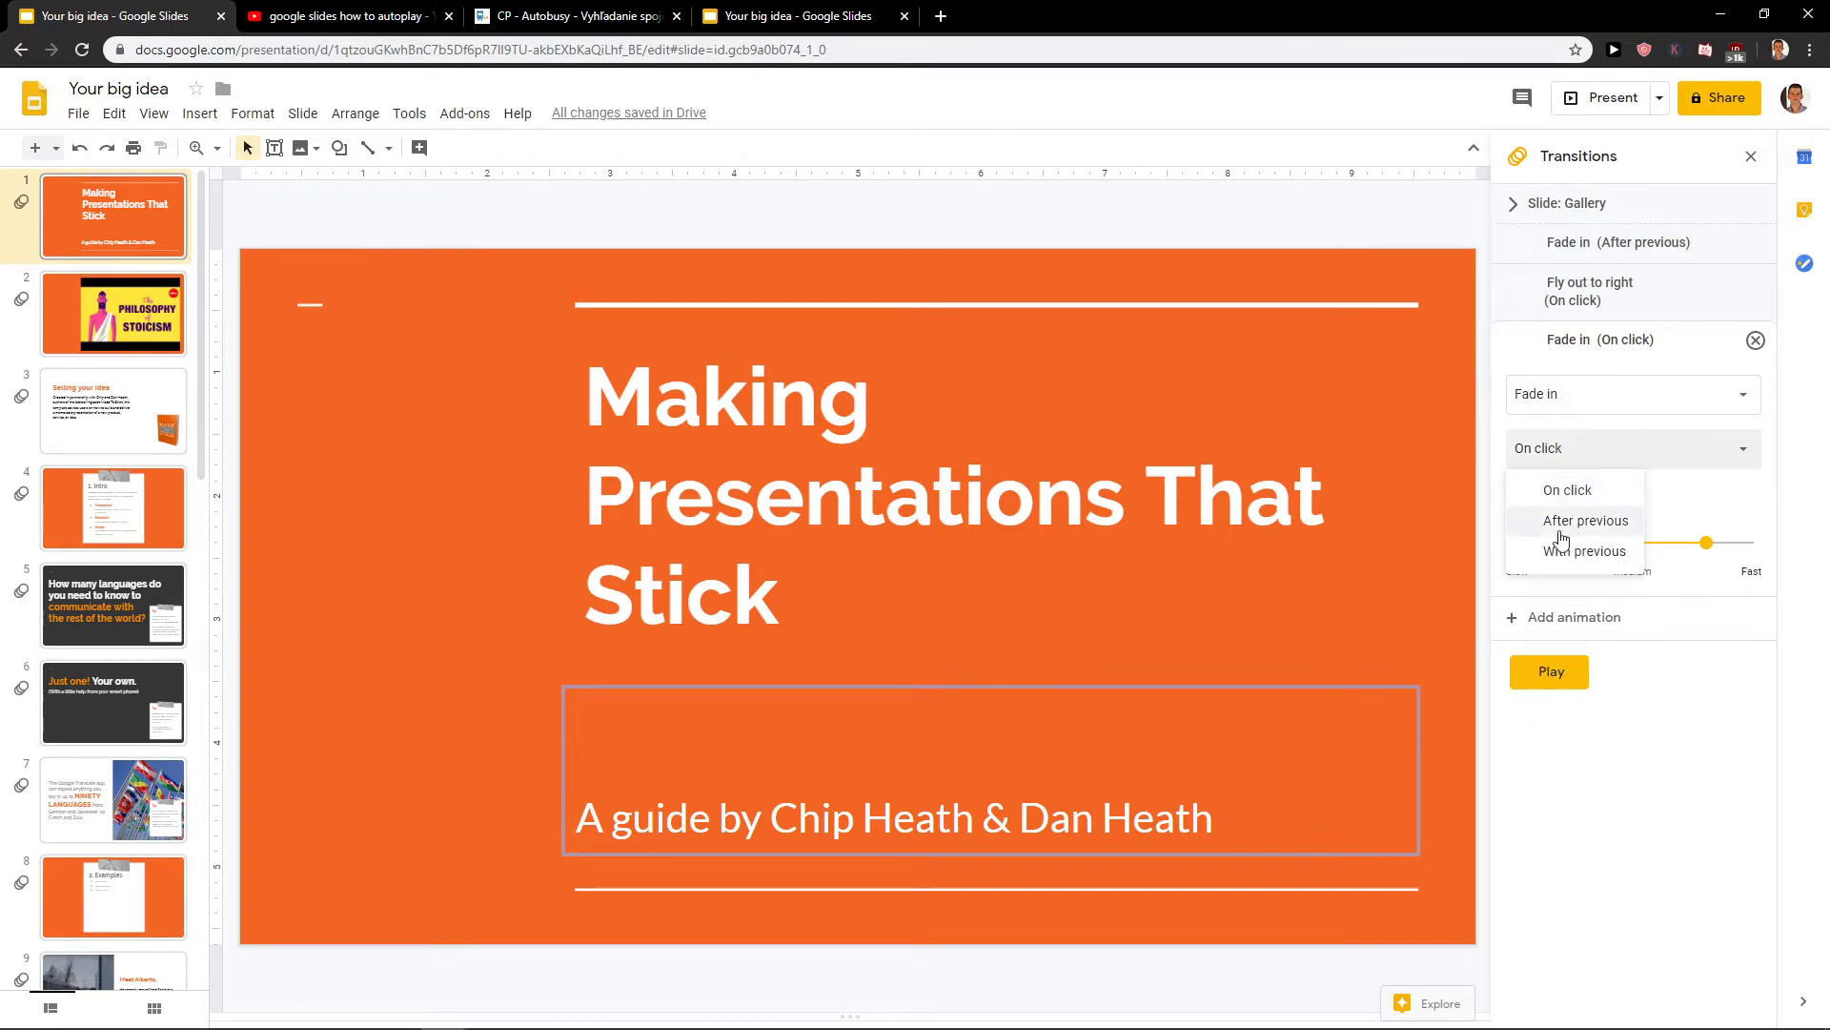
pyautogui.click(1558, 563)
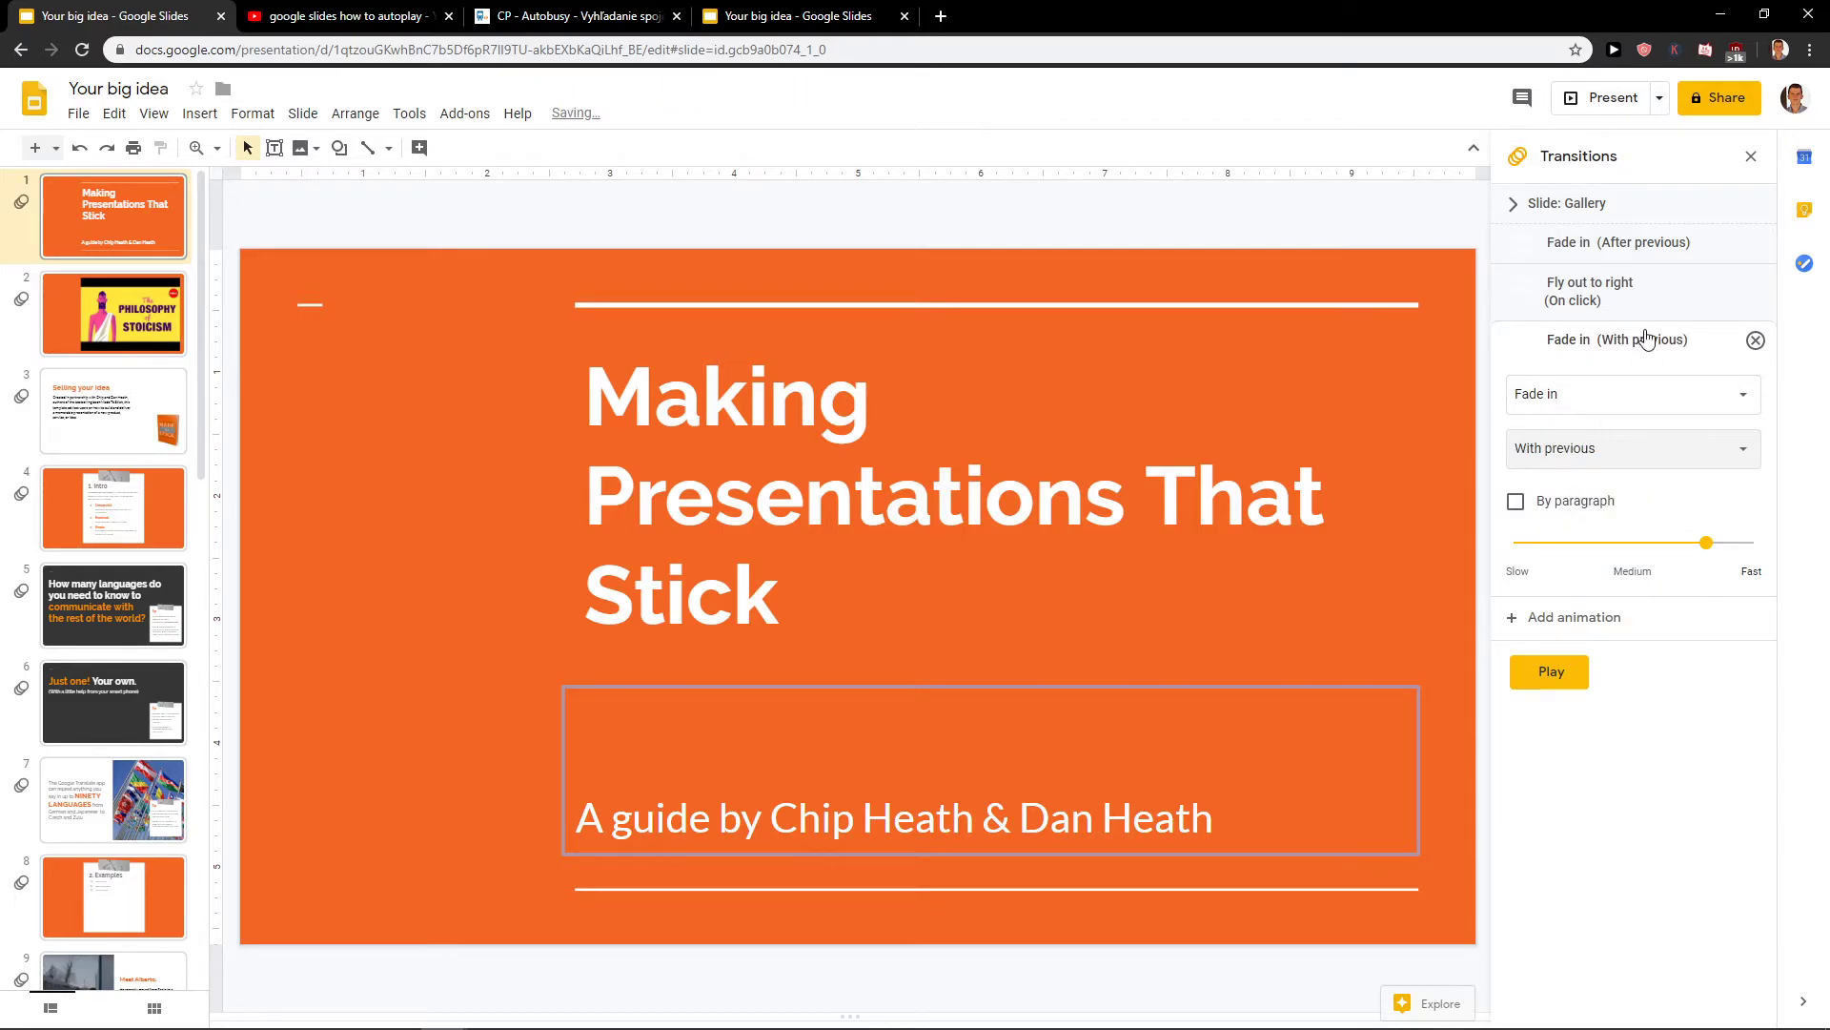
pyautogui.moveTo(1620, 339); pyautogui.dragTo(1611, 272)
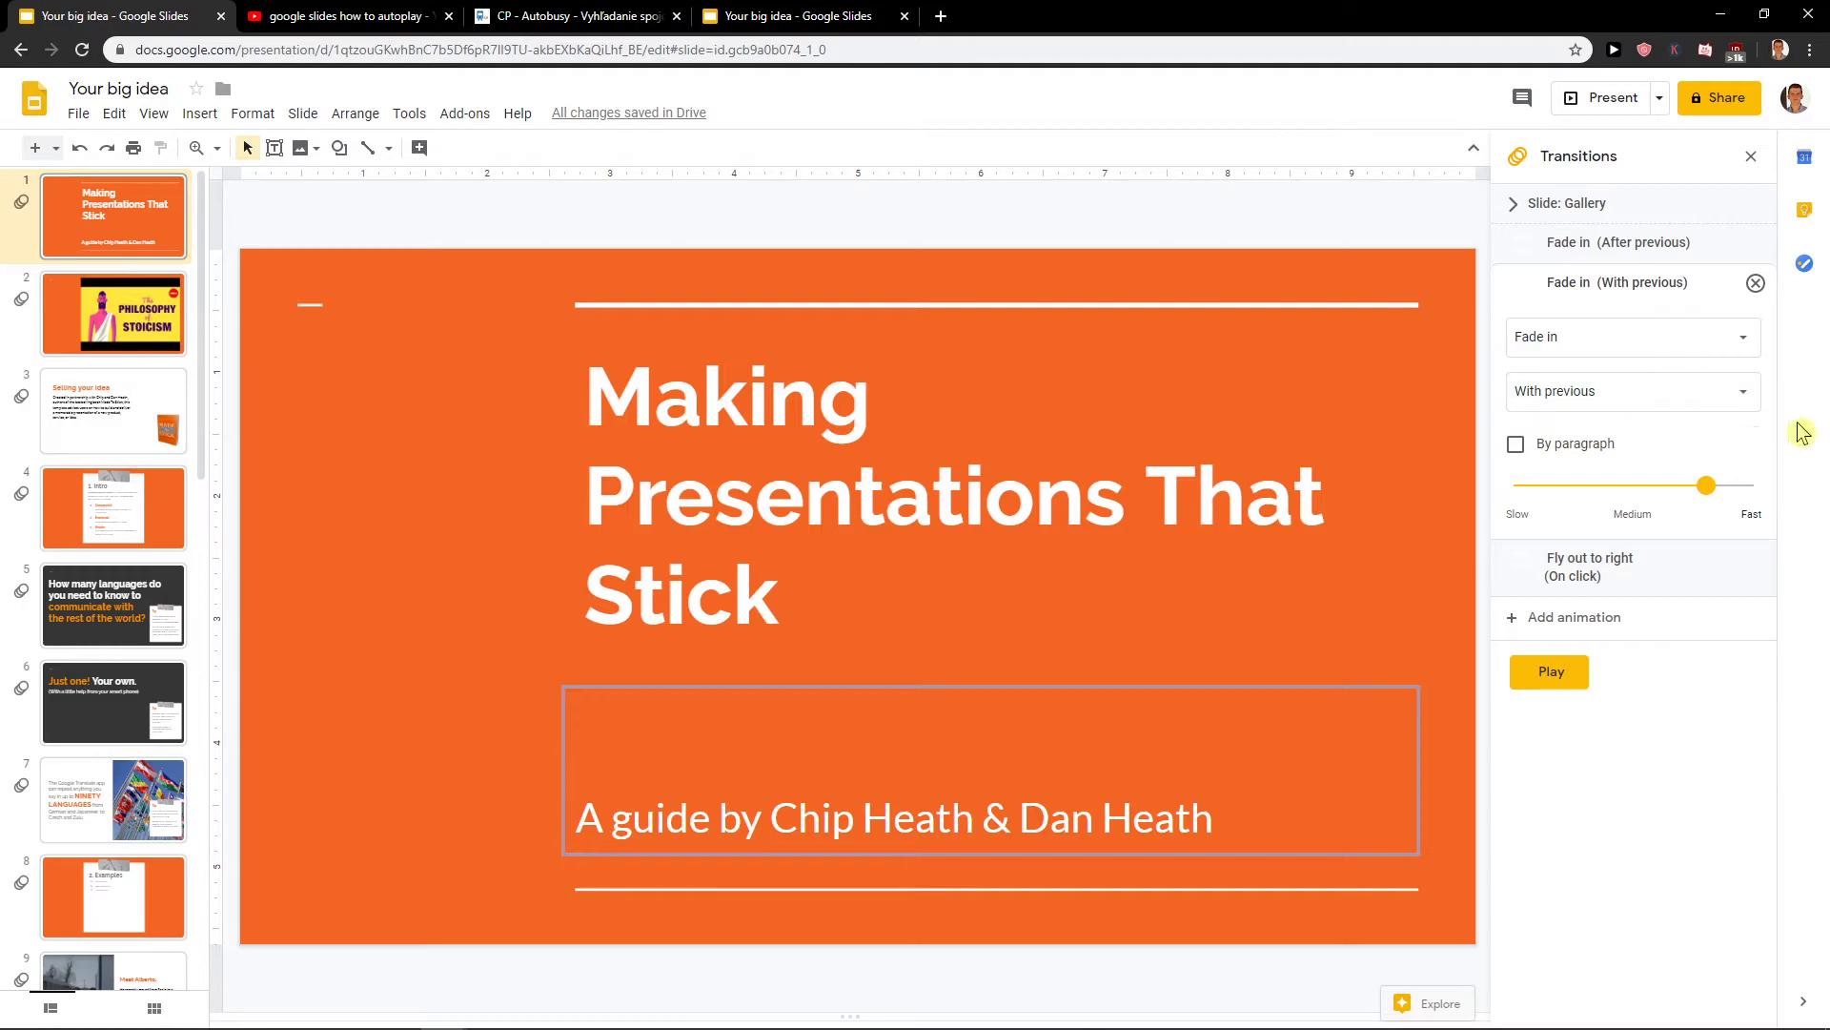
# Give the subtitle a Fly out to right exit With previous, and preview both exits
pyautogui.click(1592, 584)
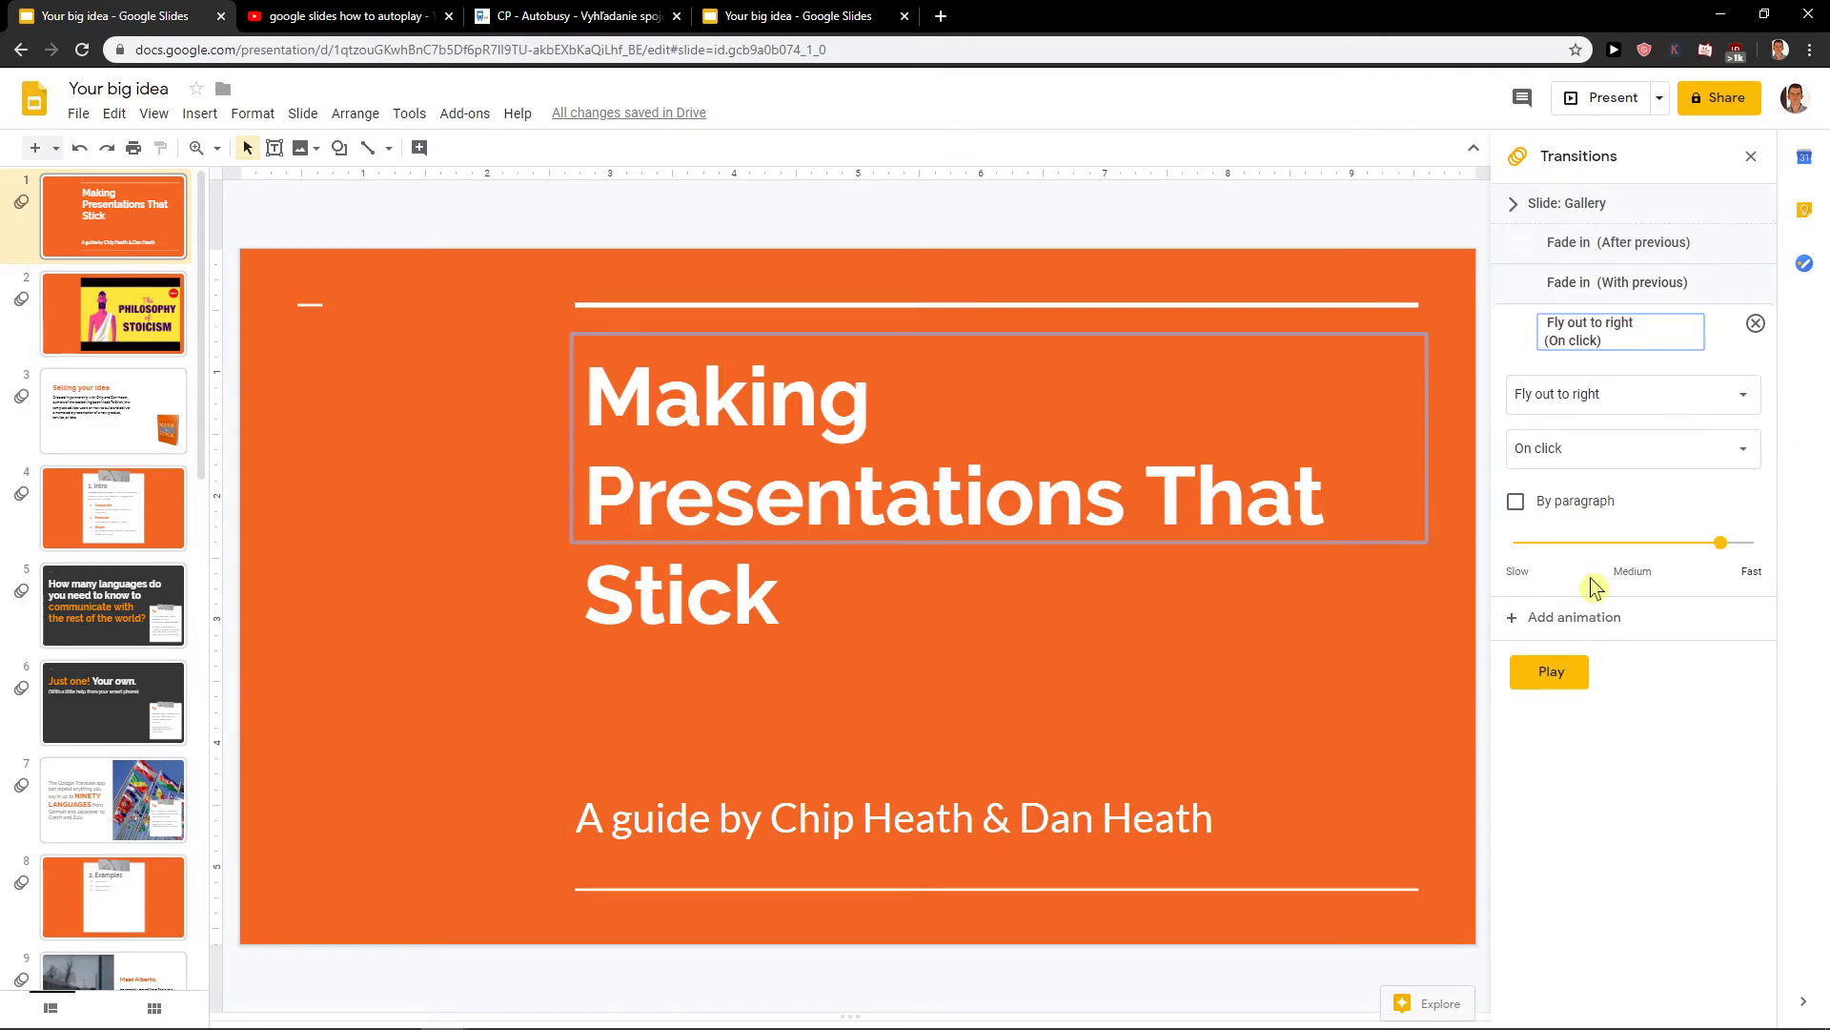
pyautogui.click(1597, 603)
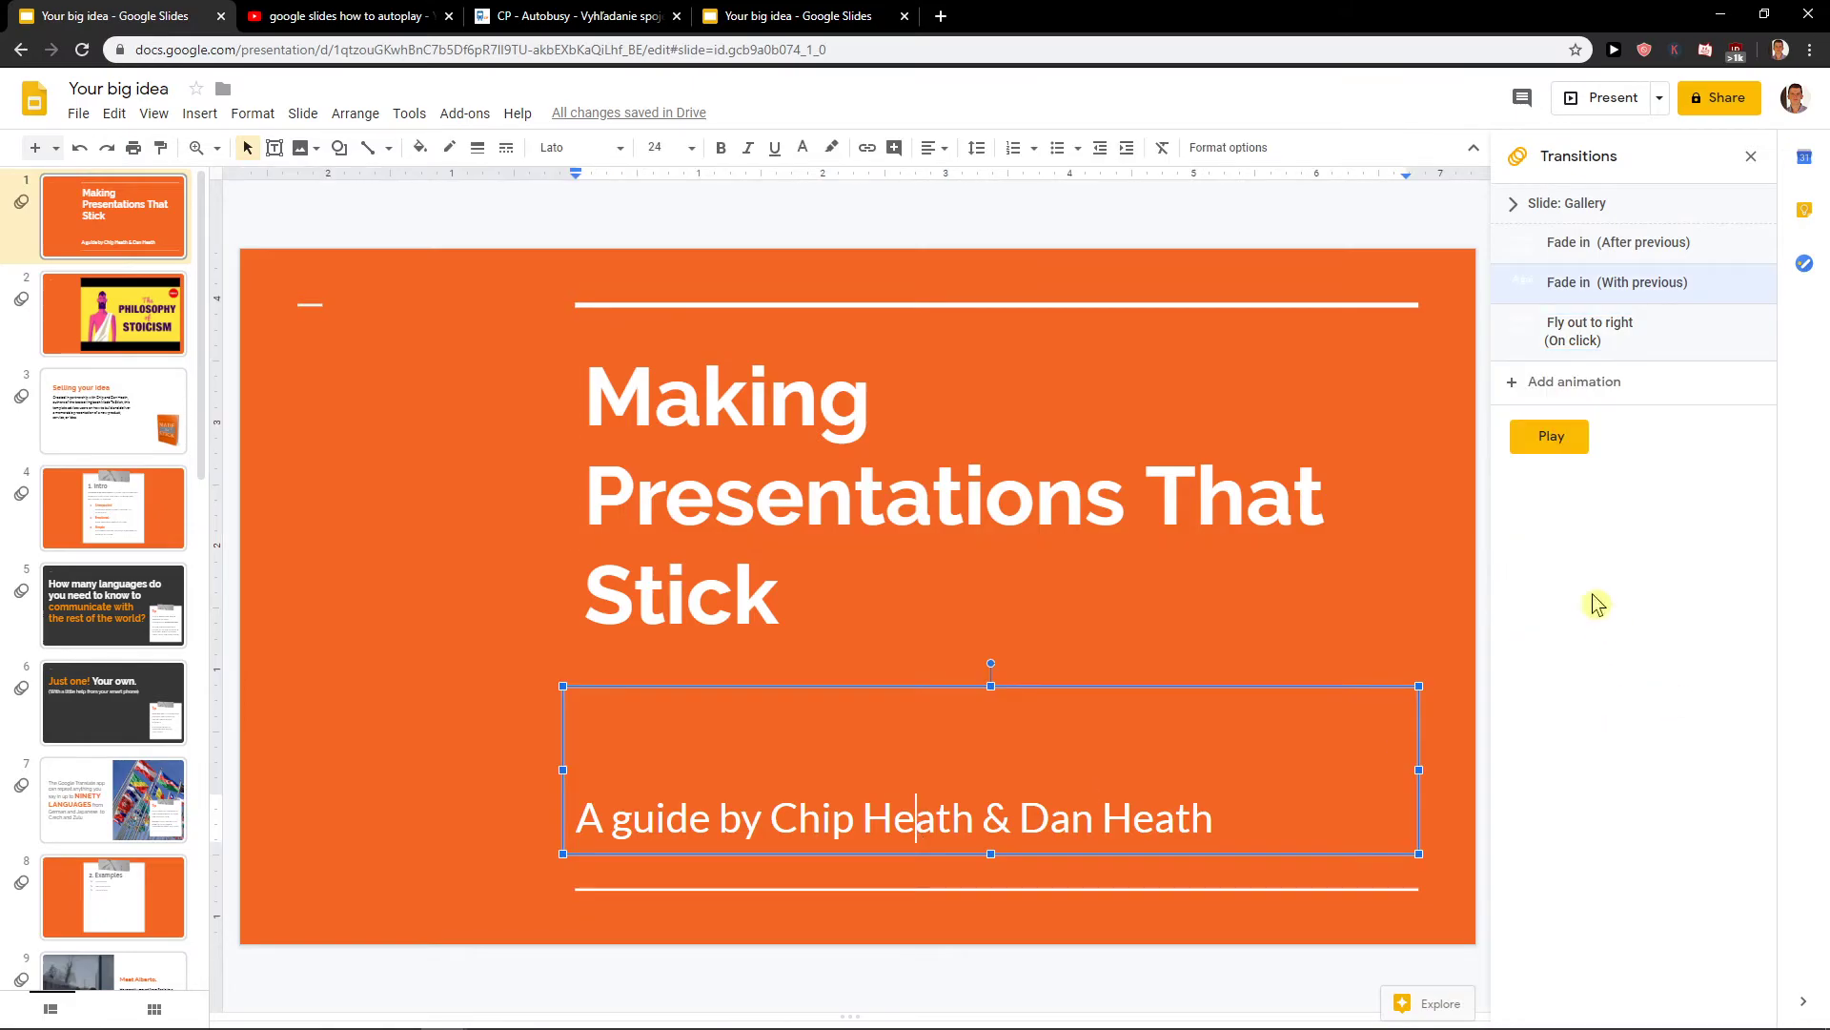
pyautogui.click(1575, 382)
pyautogui.click(1668, 392)
pyautogui.click(1639, 389)
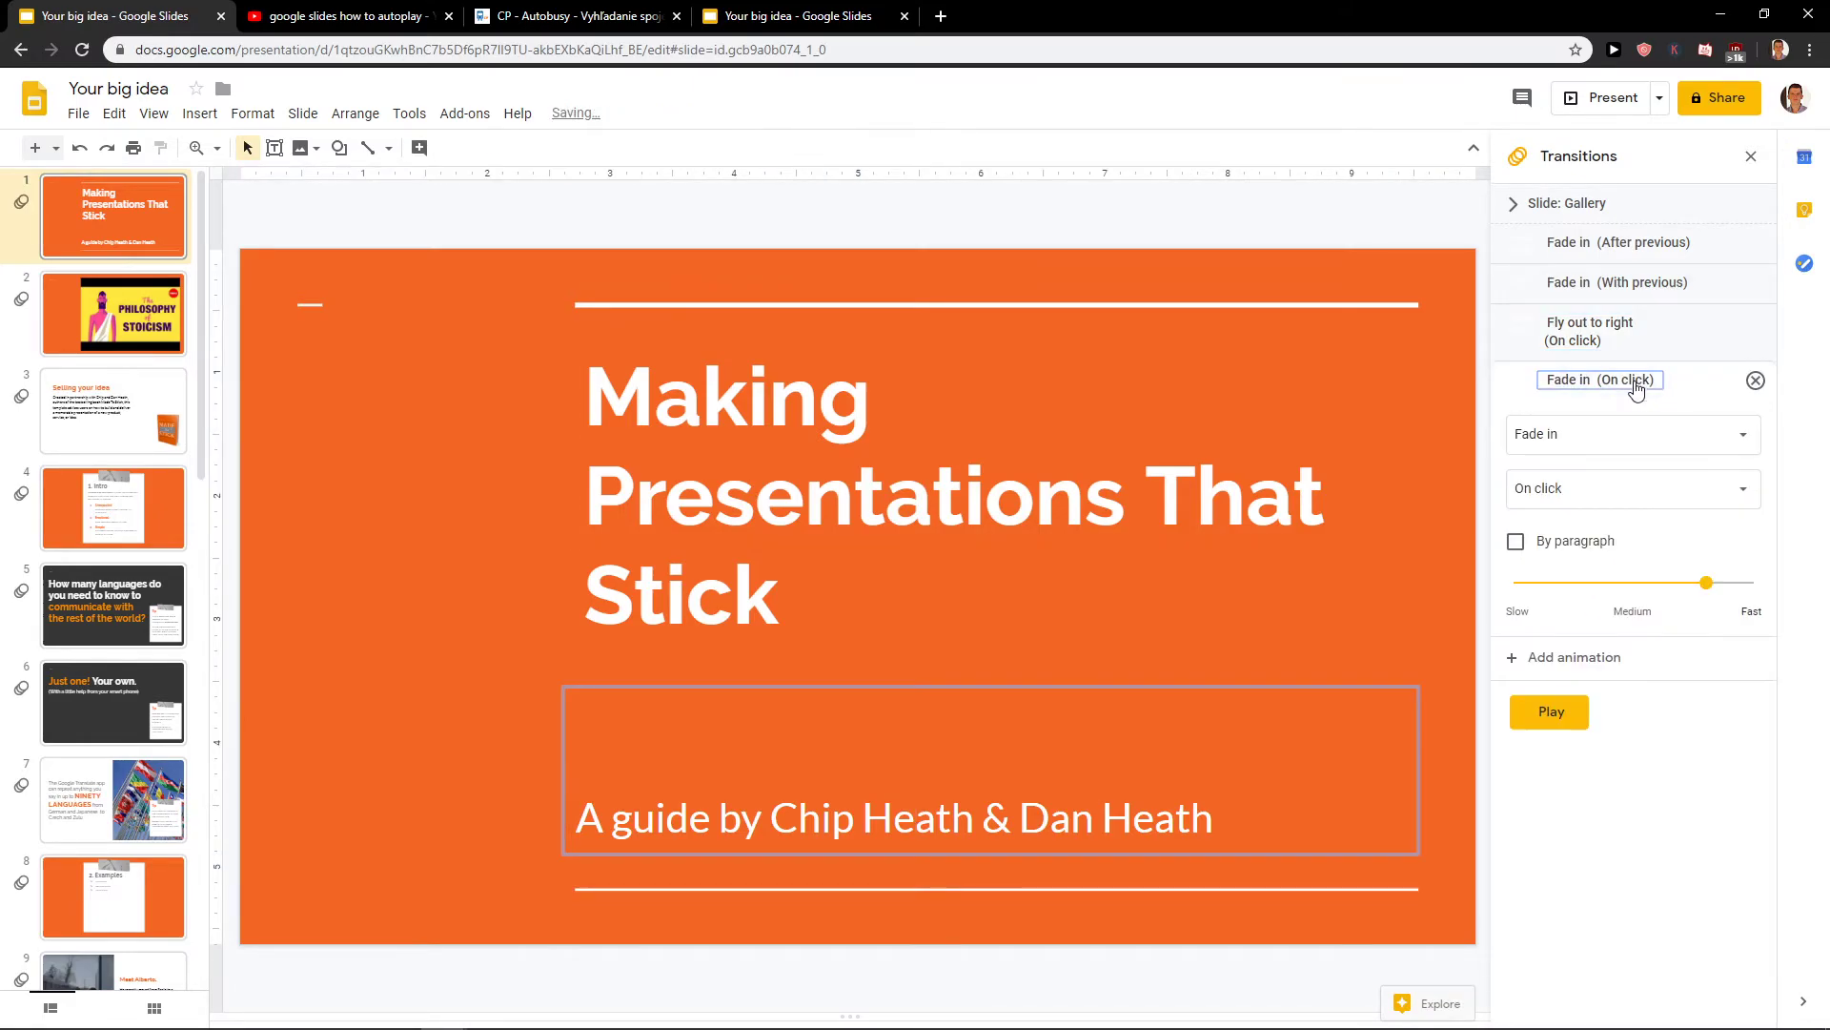
pyautogui.click(1611, 434)
pyautogui.click(1589, 752)
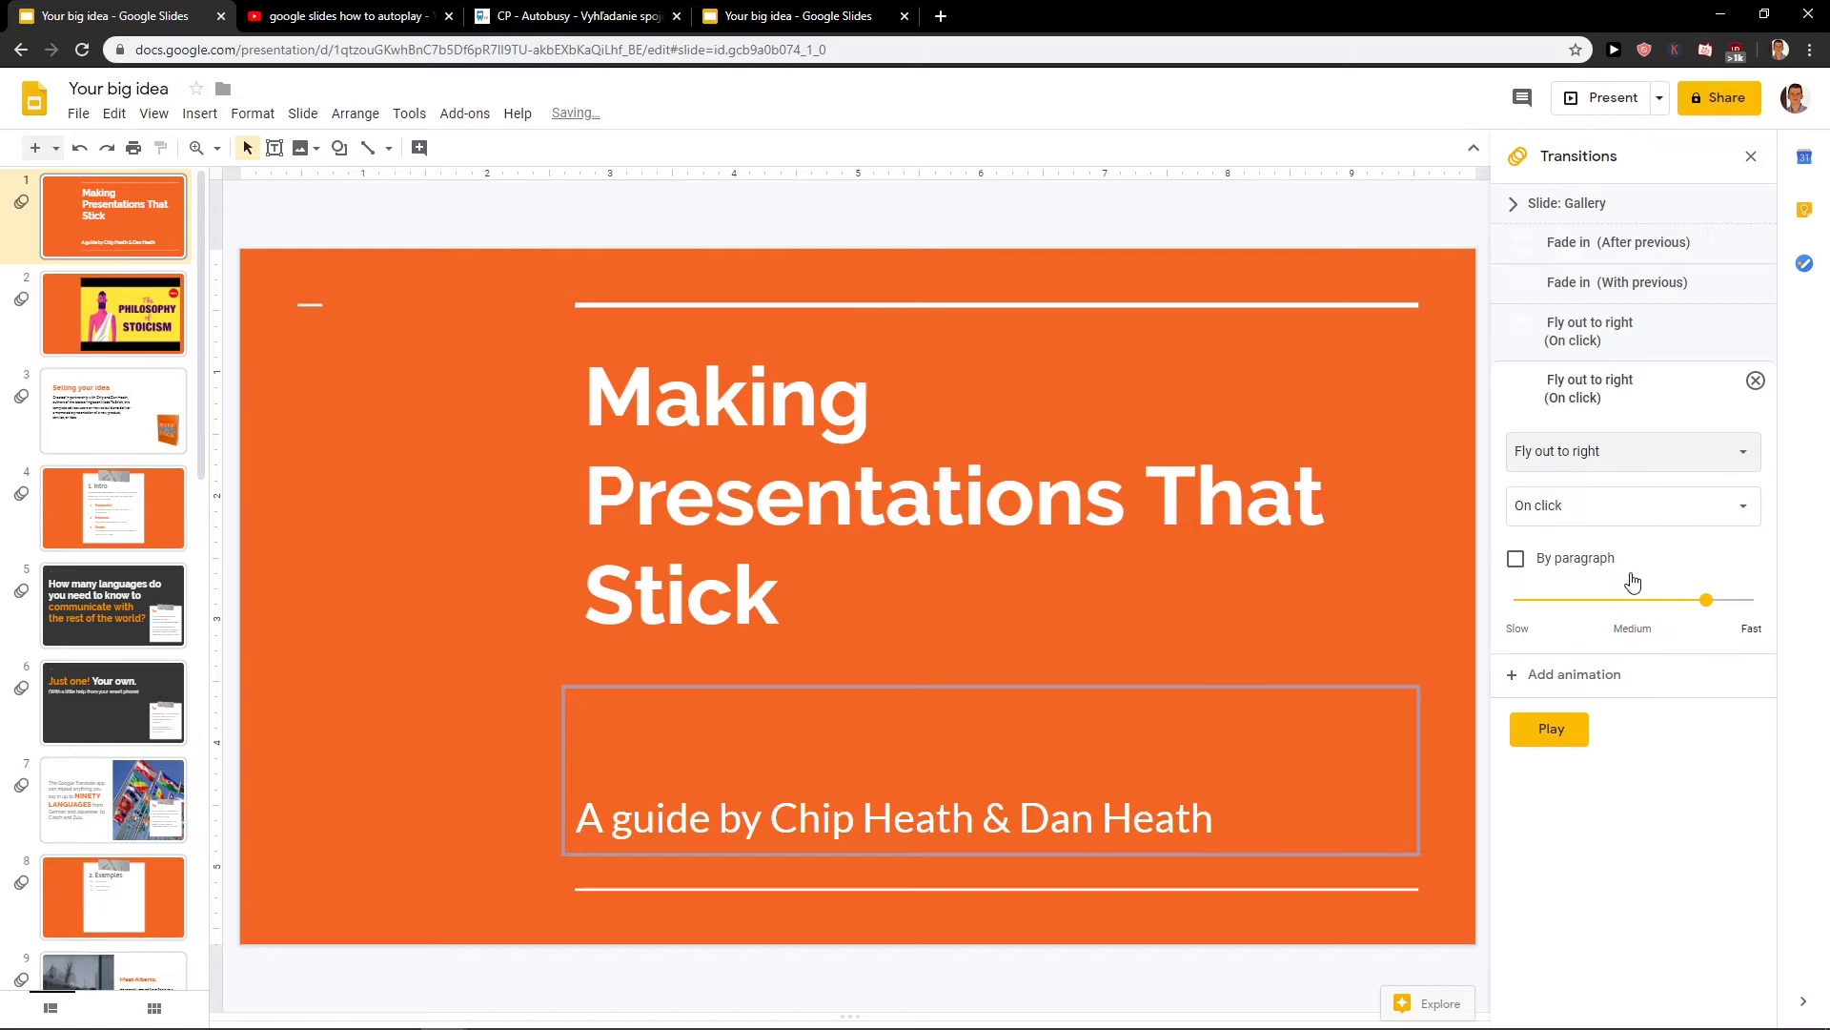
pyautogui.click(1609, 524)
pyautogui.click(1587, 612)
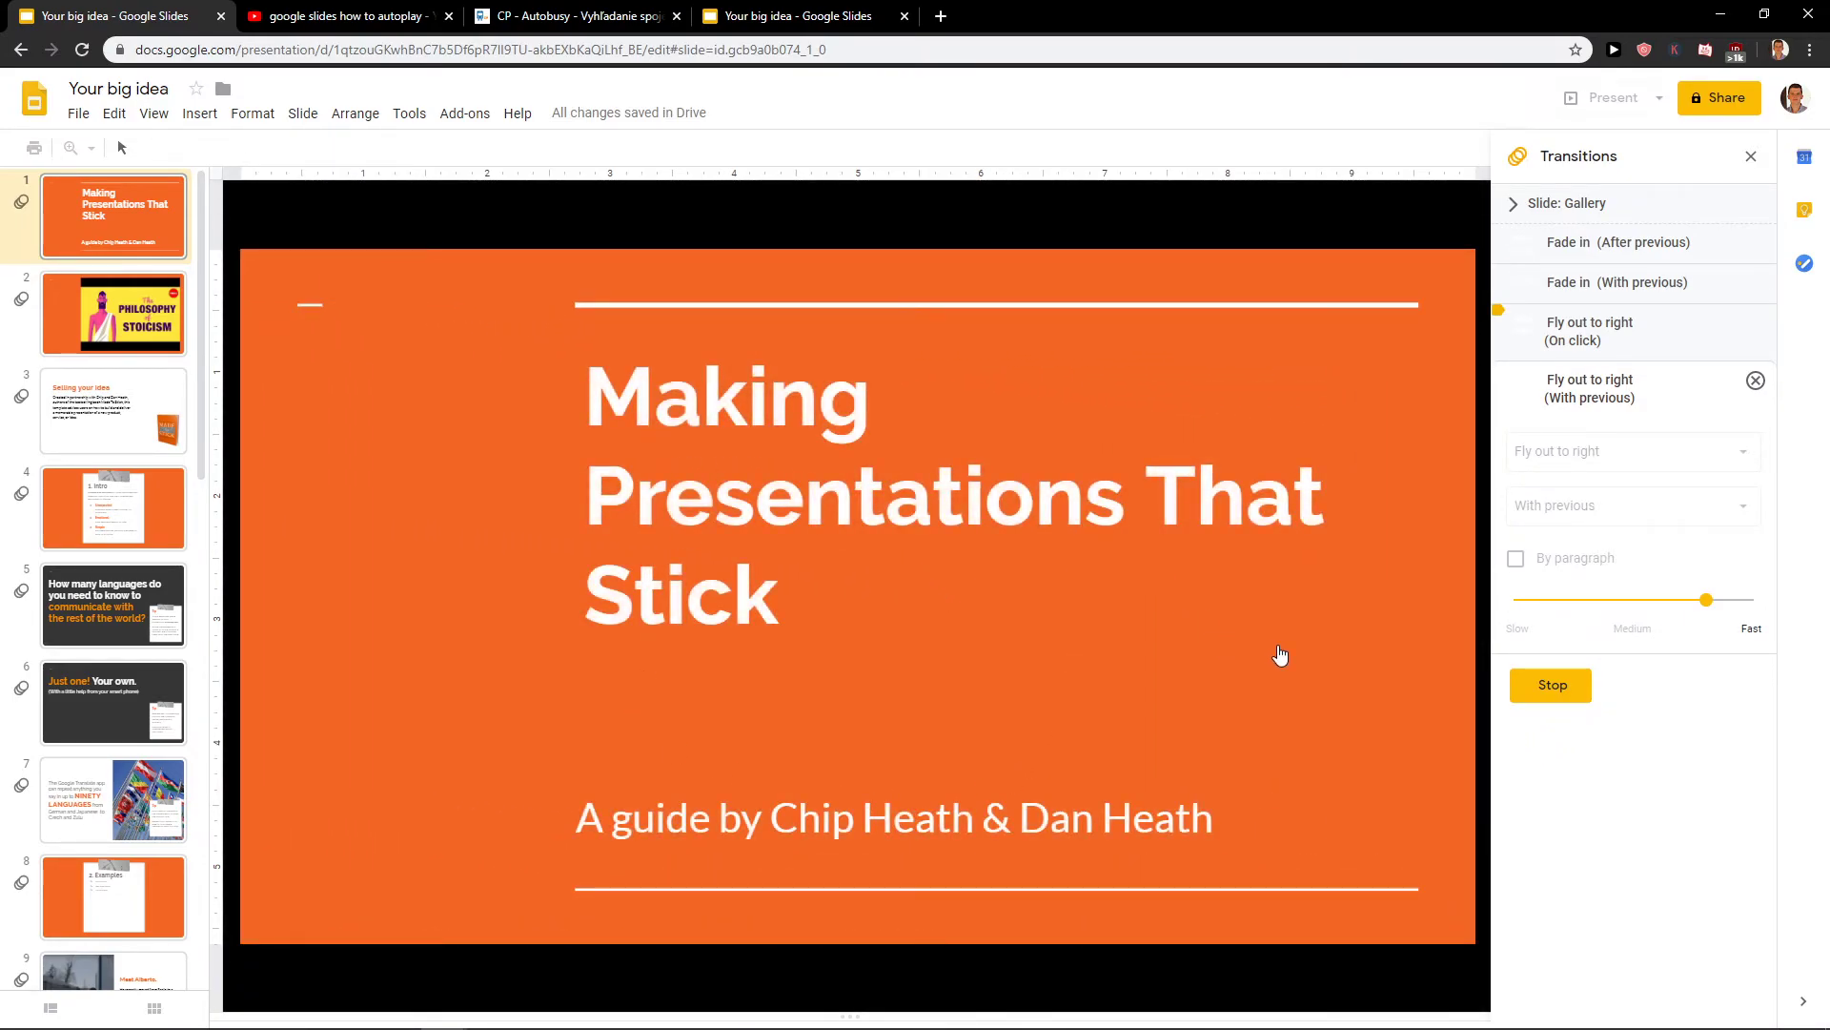
pyautogui.click(1280, 655)
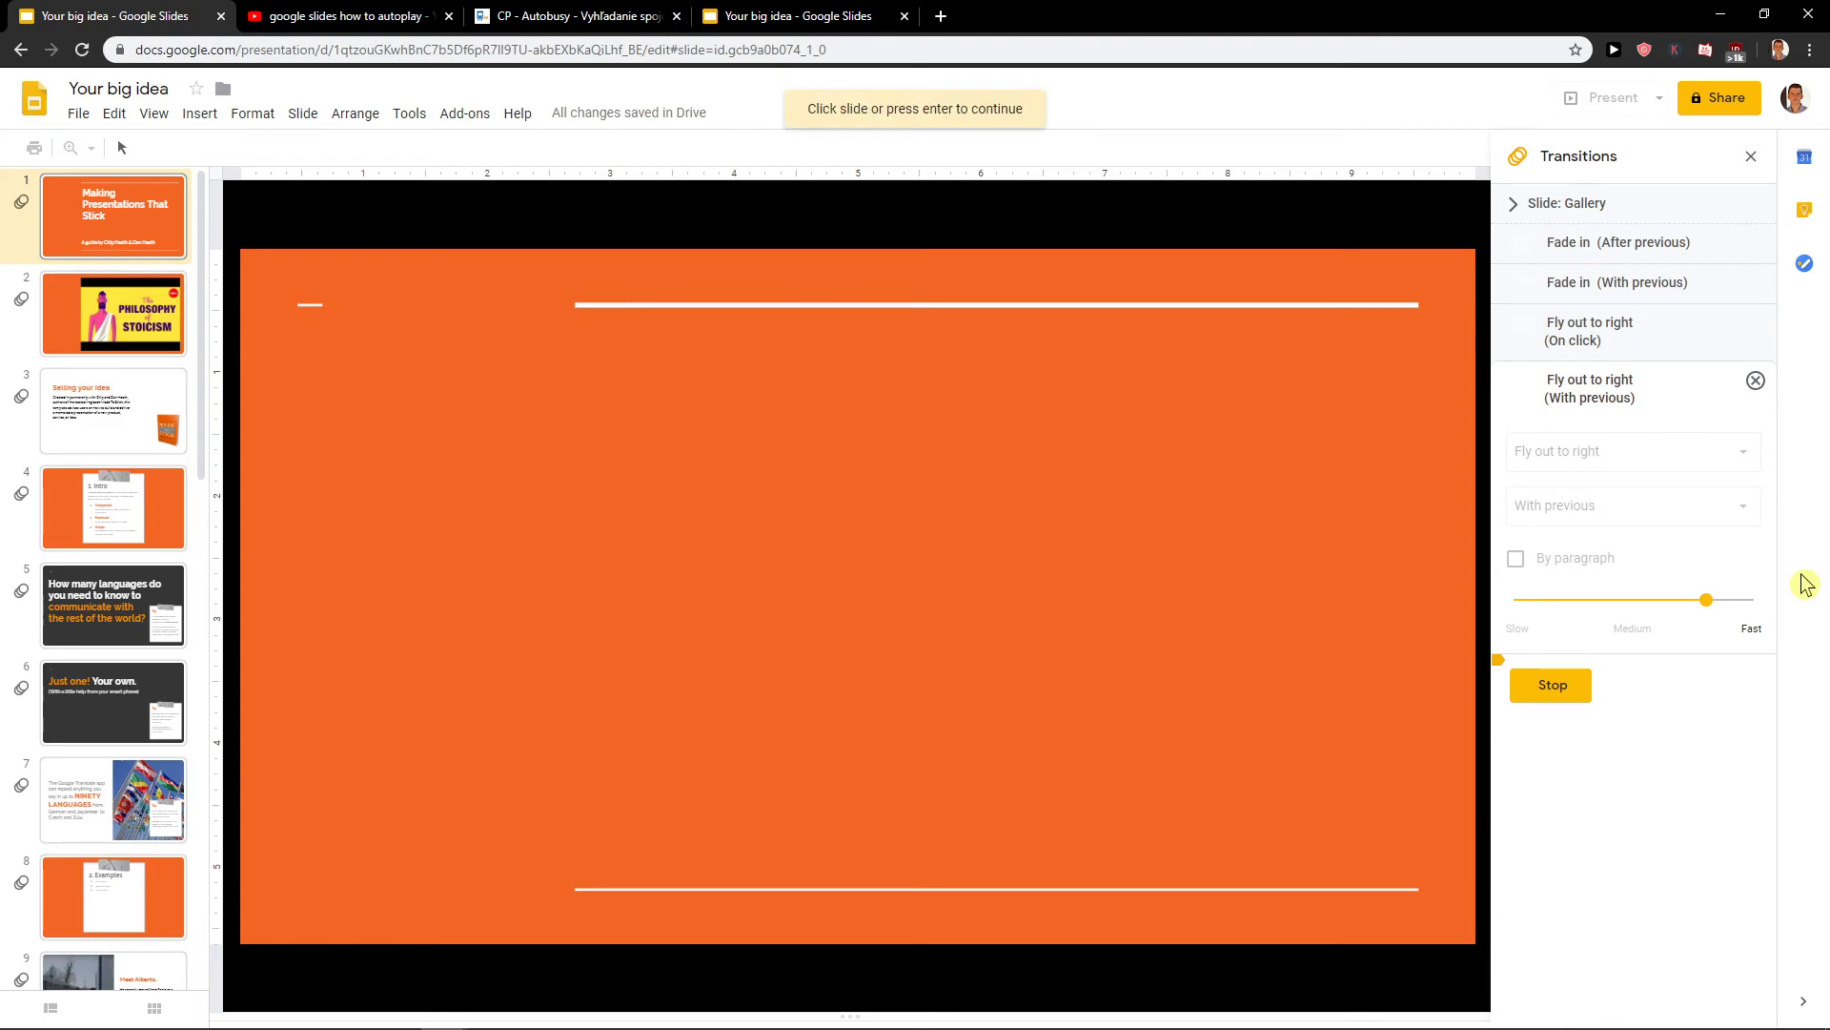
# End the preview, check the title's Fade in effect list, and open Insert > Table
pyautogui.click(1578, 248)
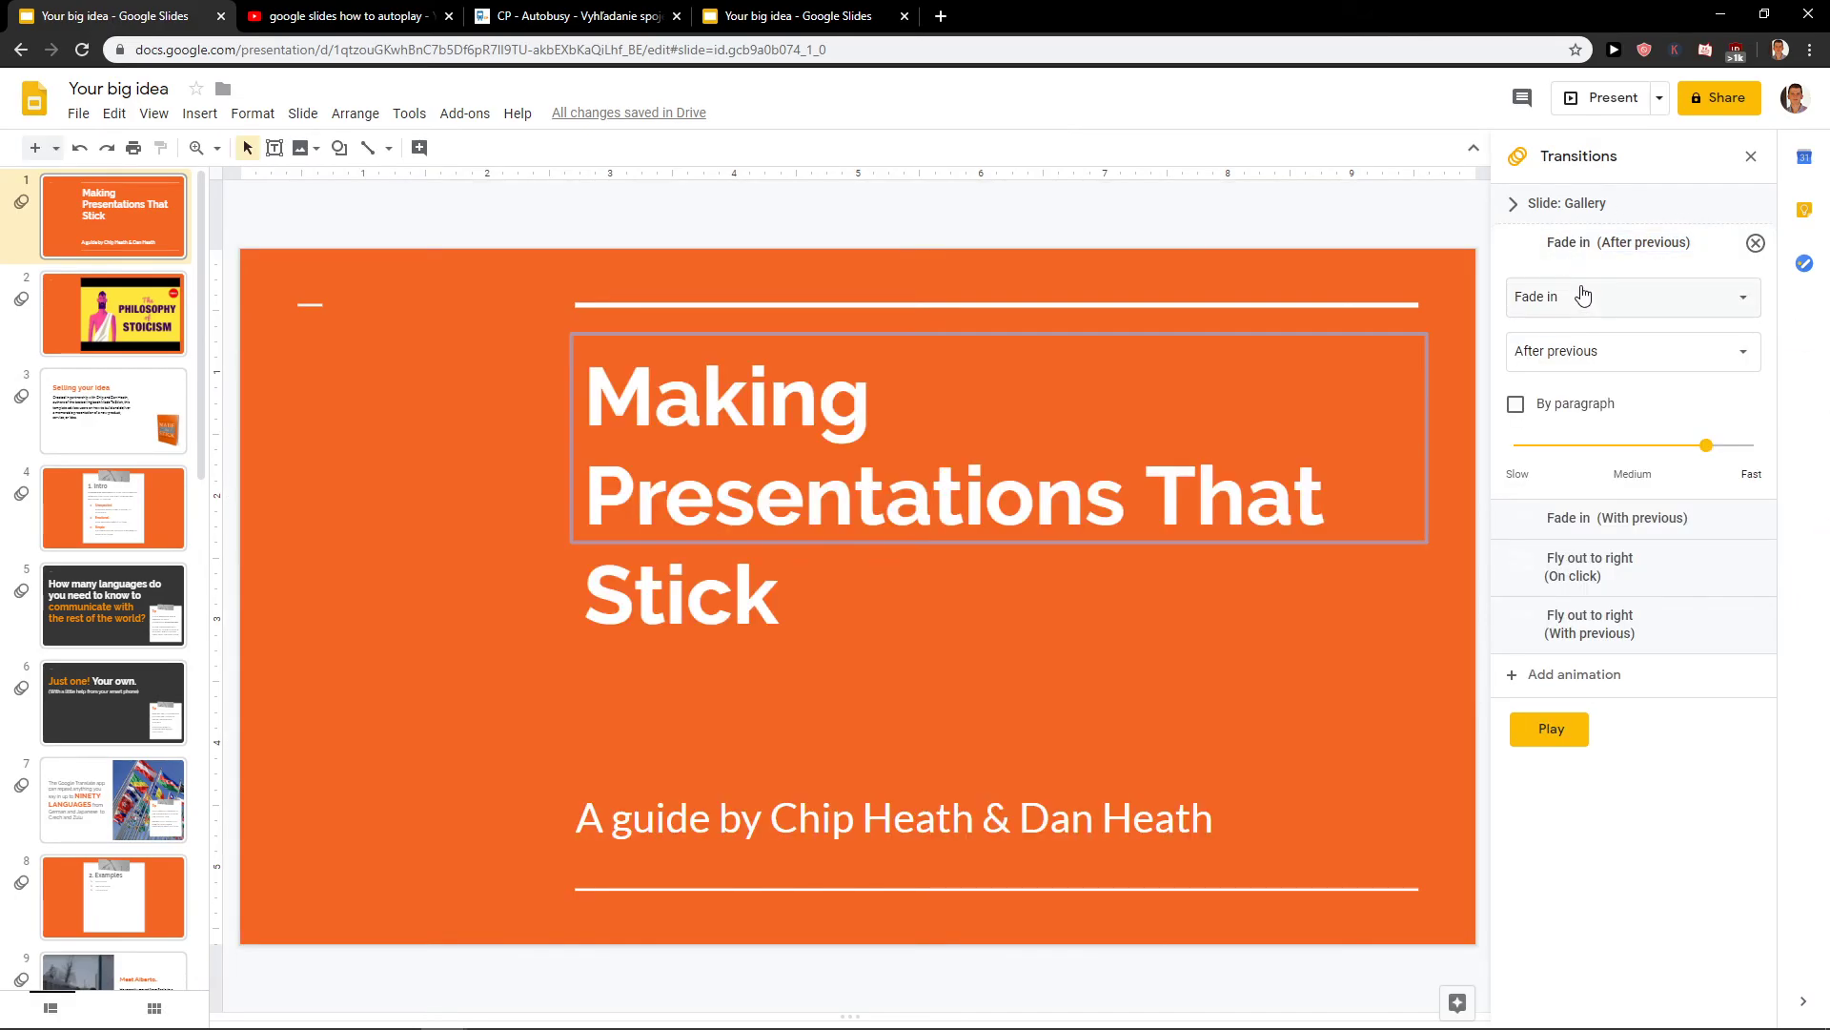
pyautogui.click(1582, 297)
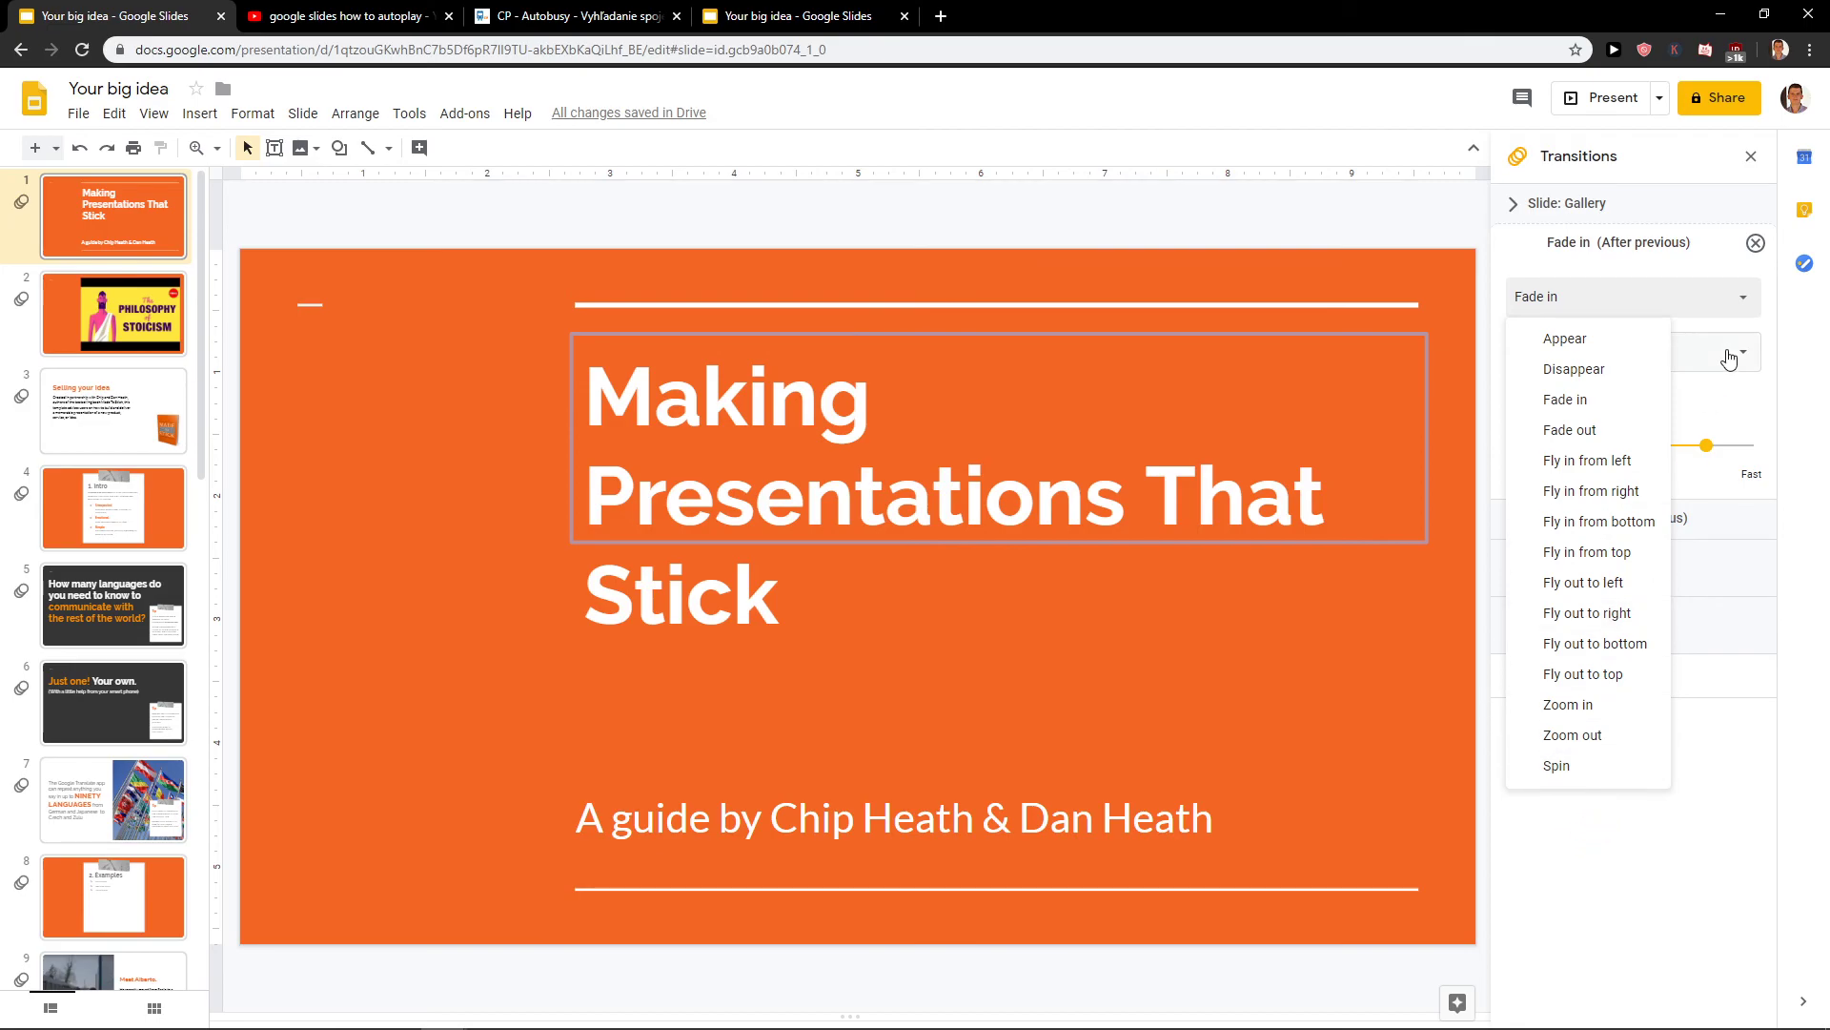
pyautogui.click(354, 114)
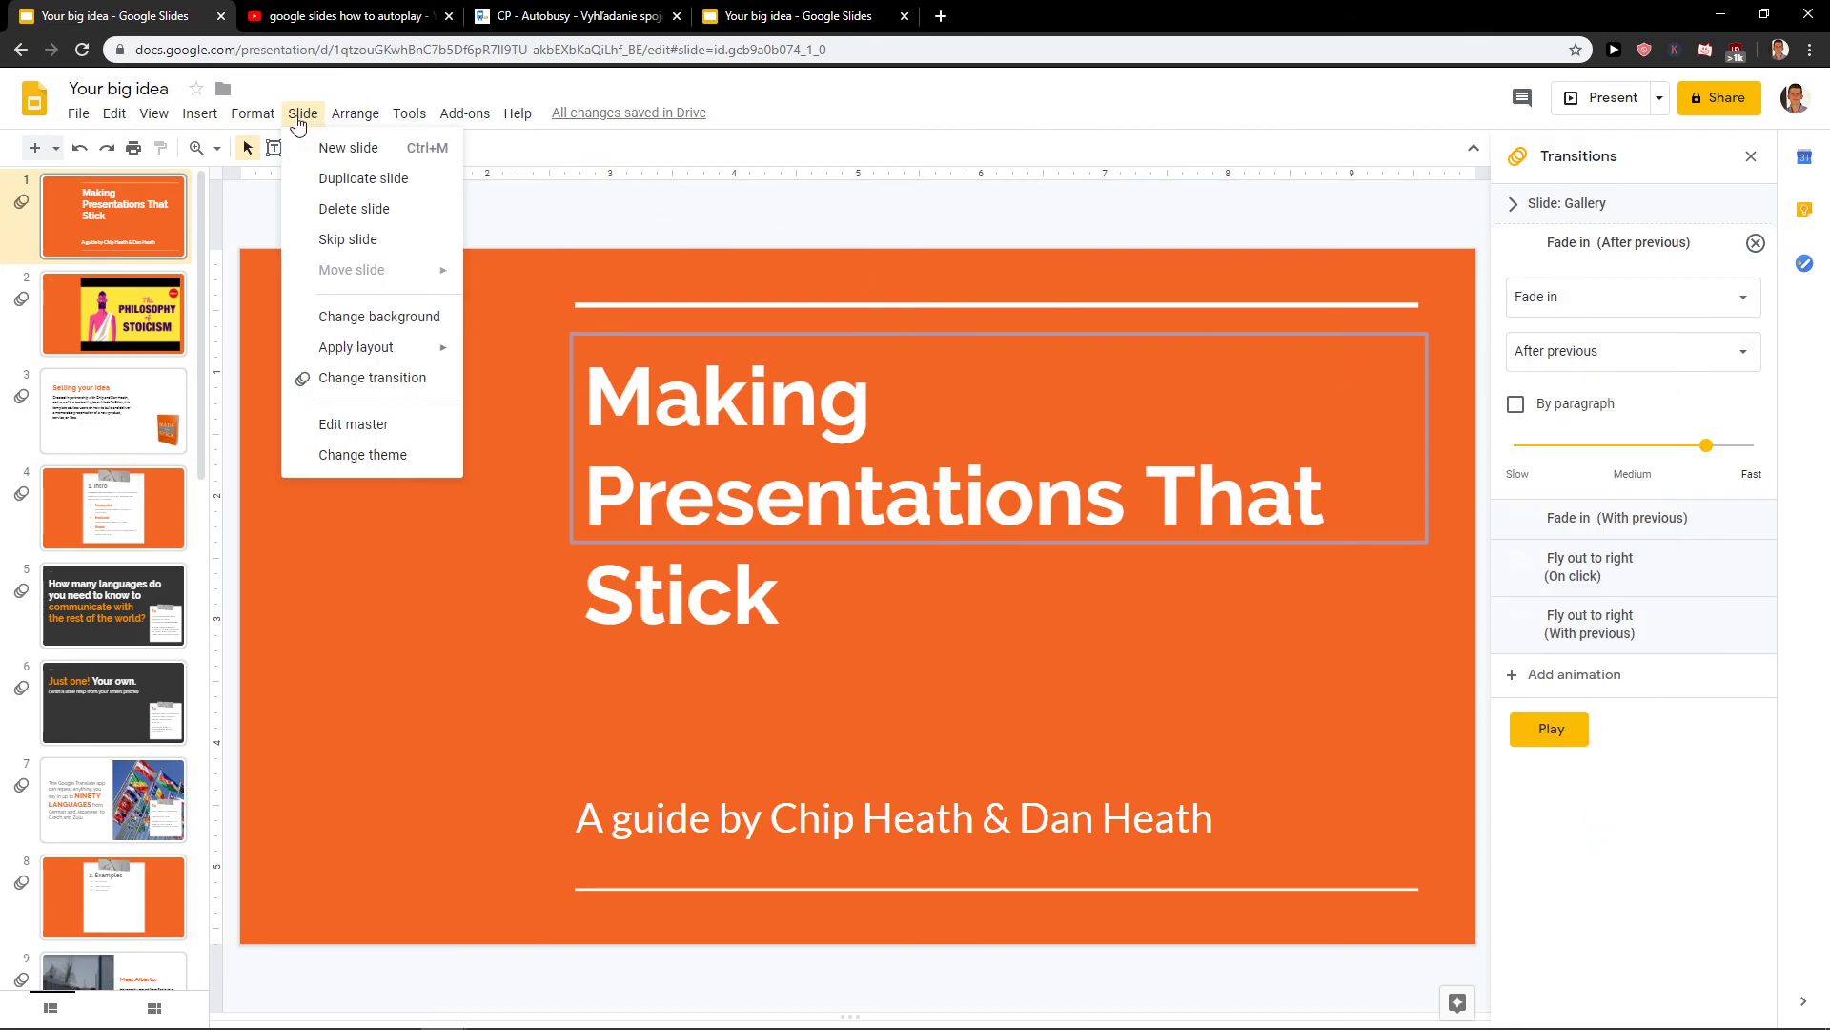
pyautogui.moveTo(206, 127)
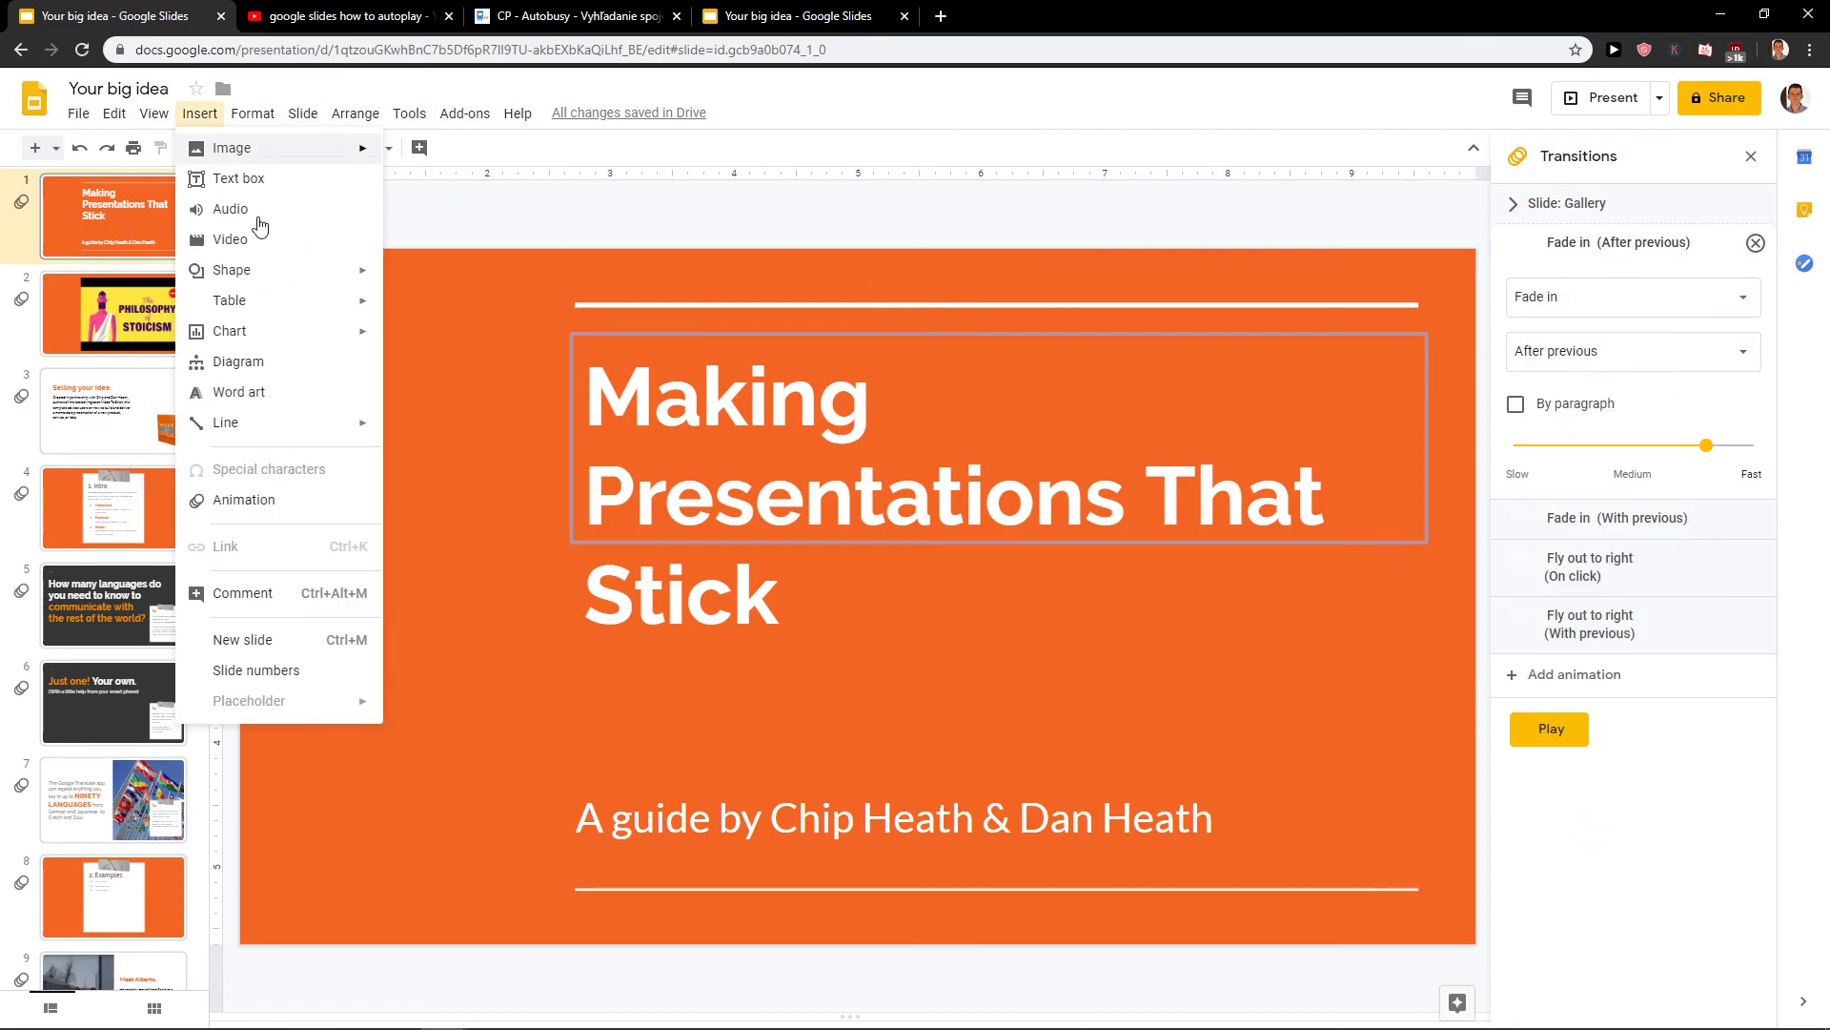
pyautogui.moveTo(229, 301)
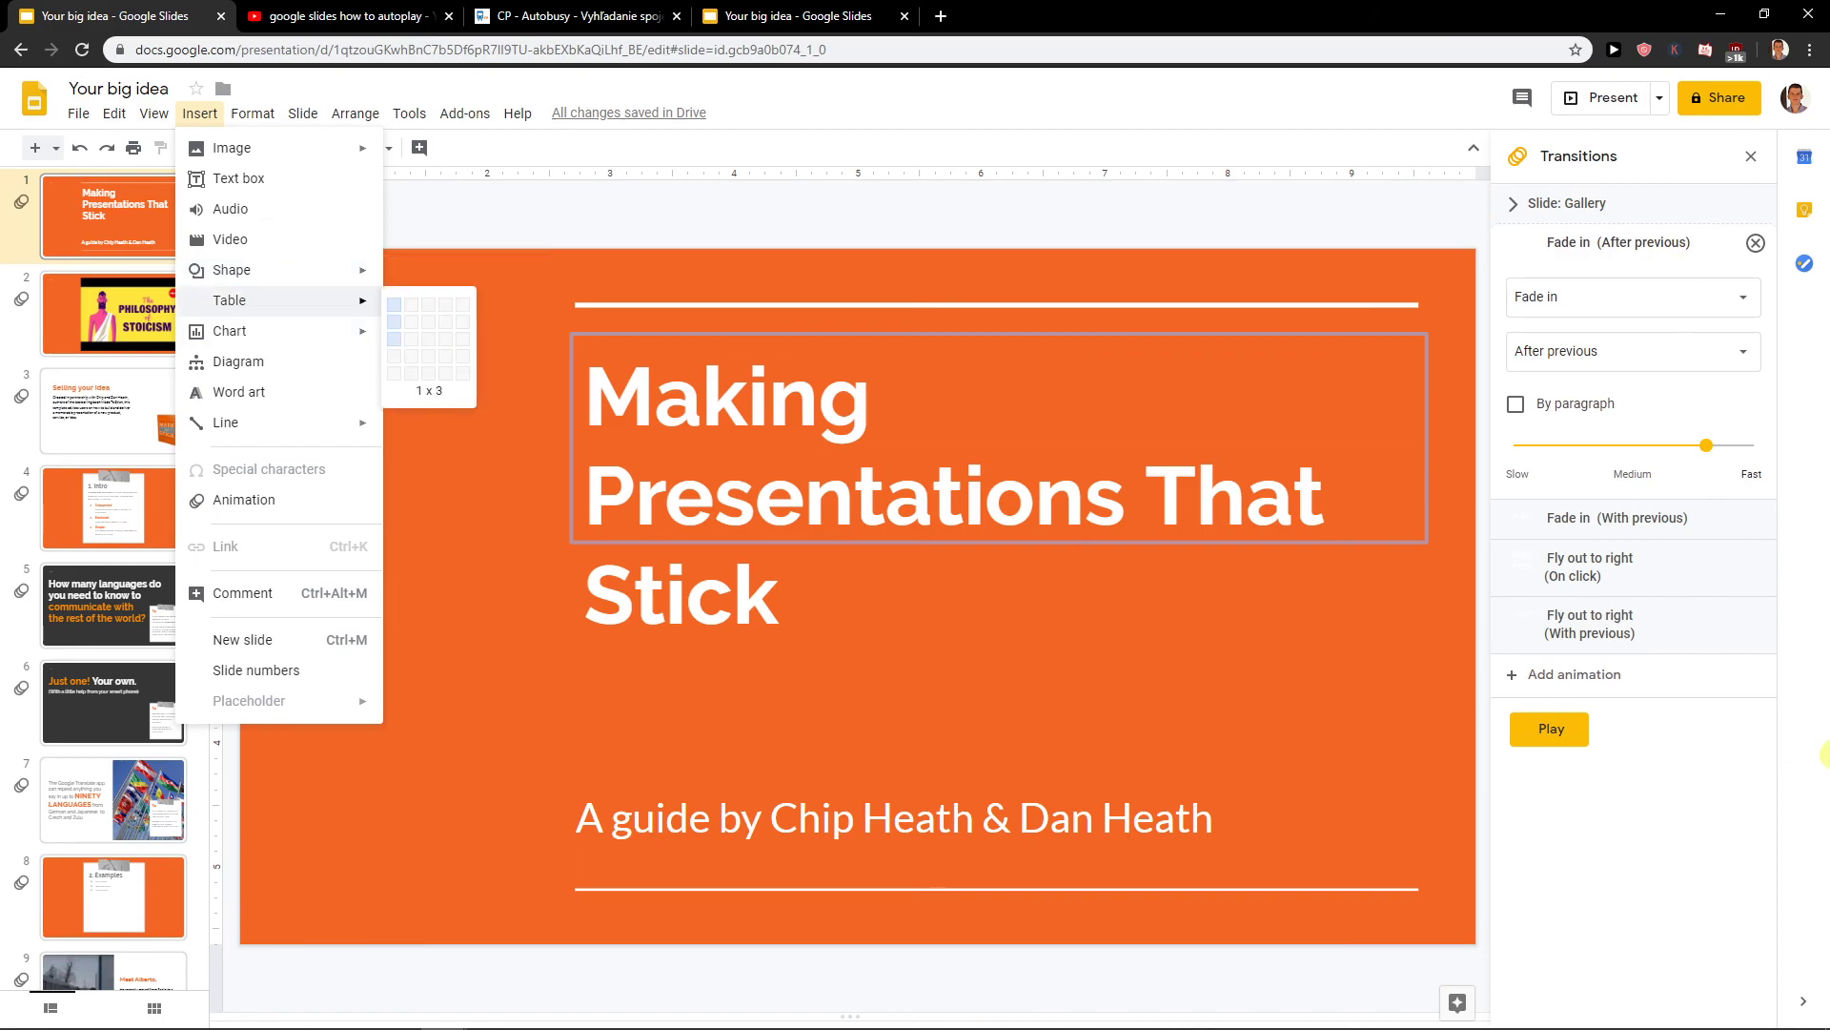